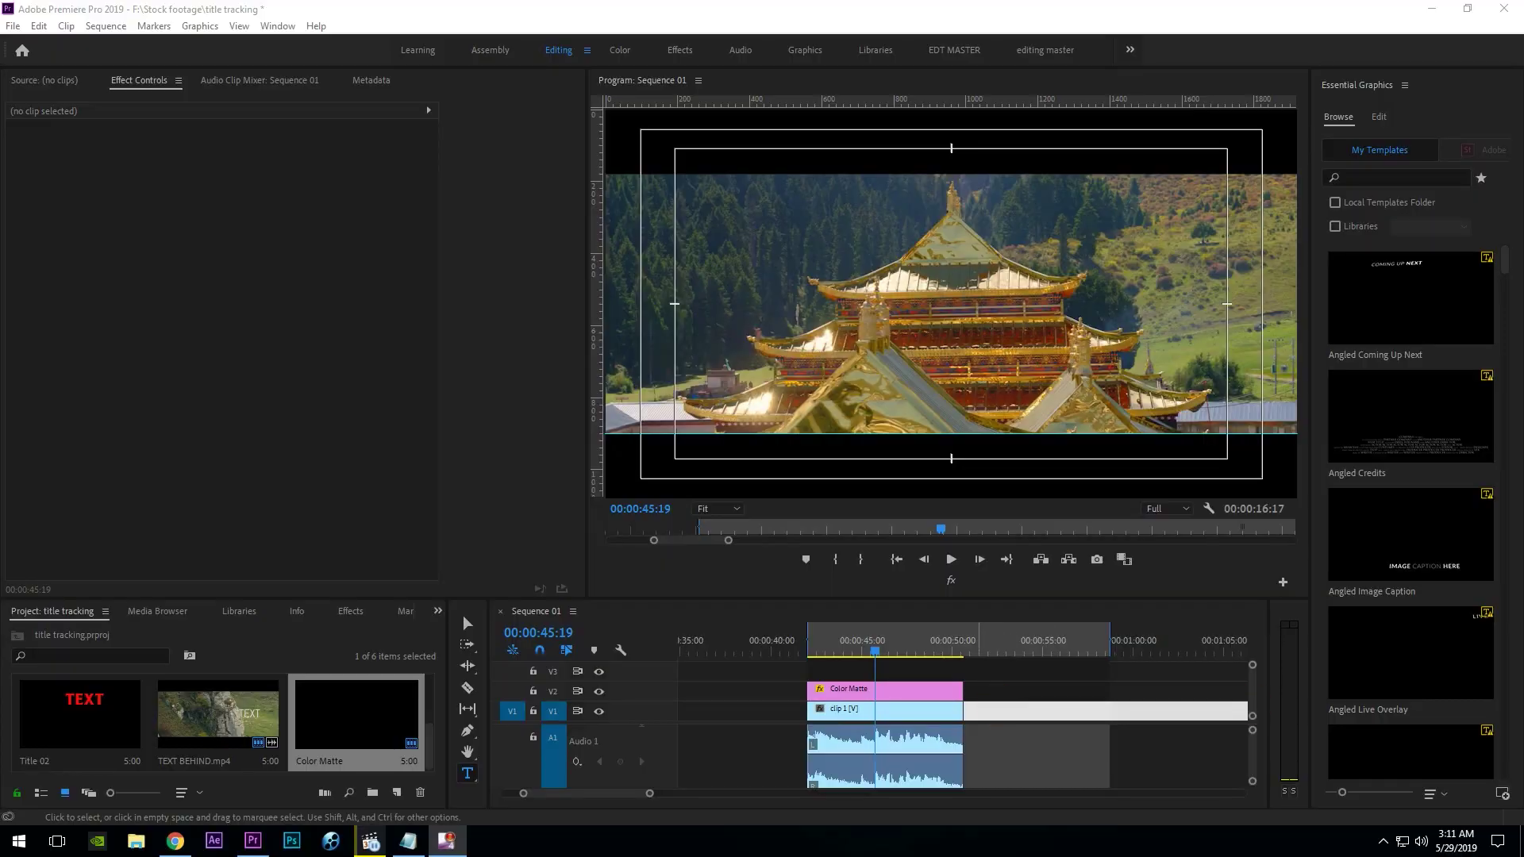
# Render the sequence preview and place a new text layer on V3 over the temple footage.
pyautogui.press('Return')
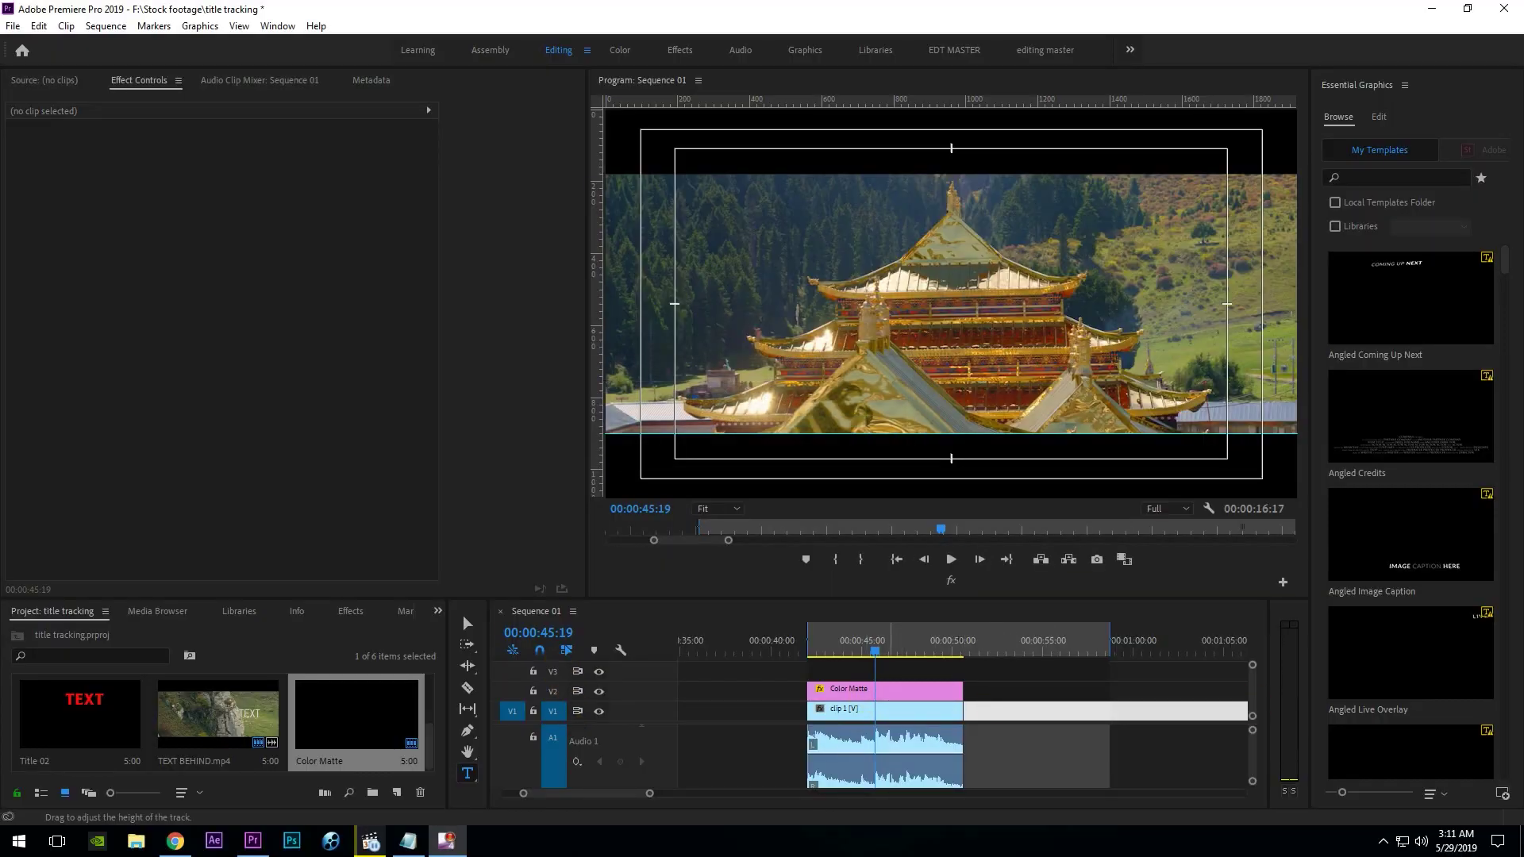
pyautogui.click(468, 772)
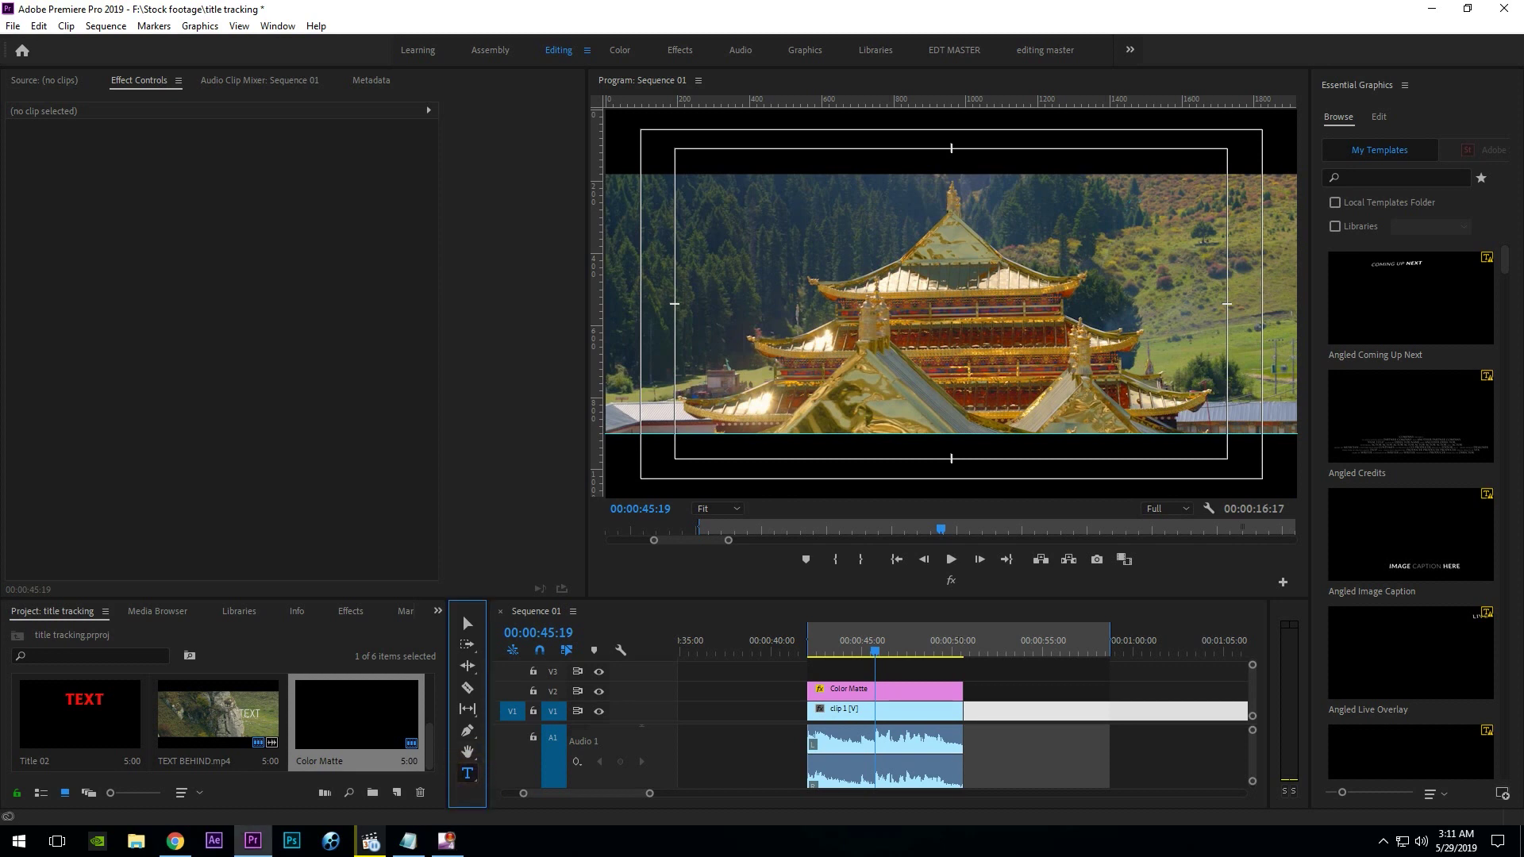
pyautogui.click(794, 270)
# Type the title 'MOVIE TITLE' on two lines and commit the text.
pyautogui.click(1452, 622)
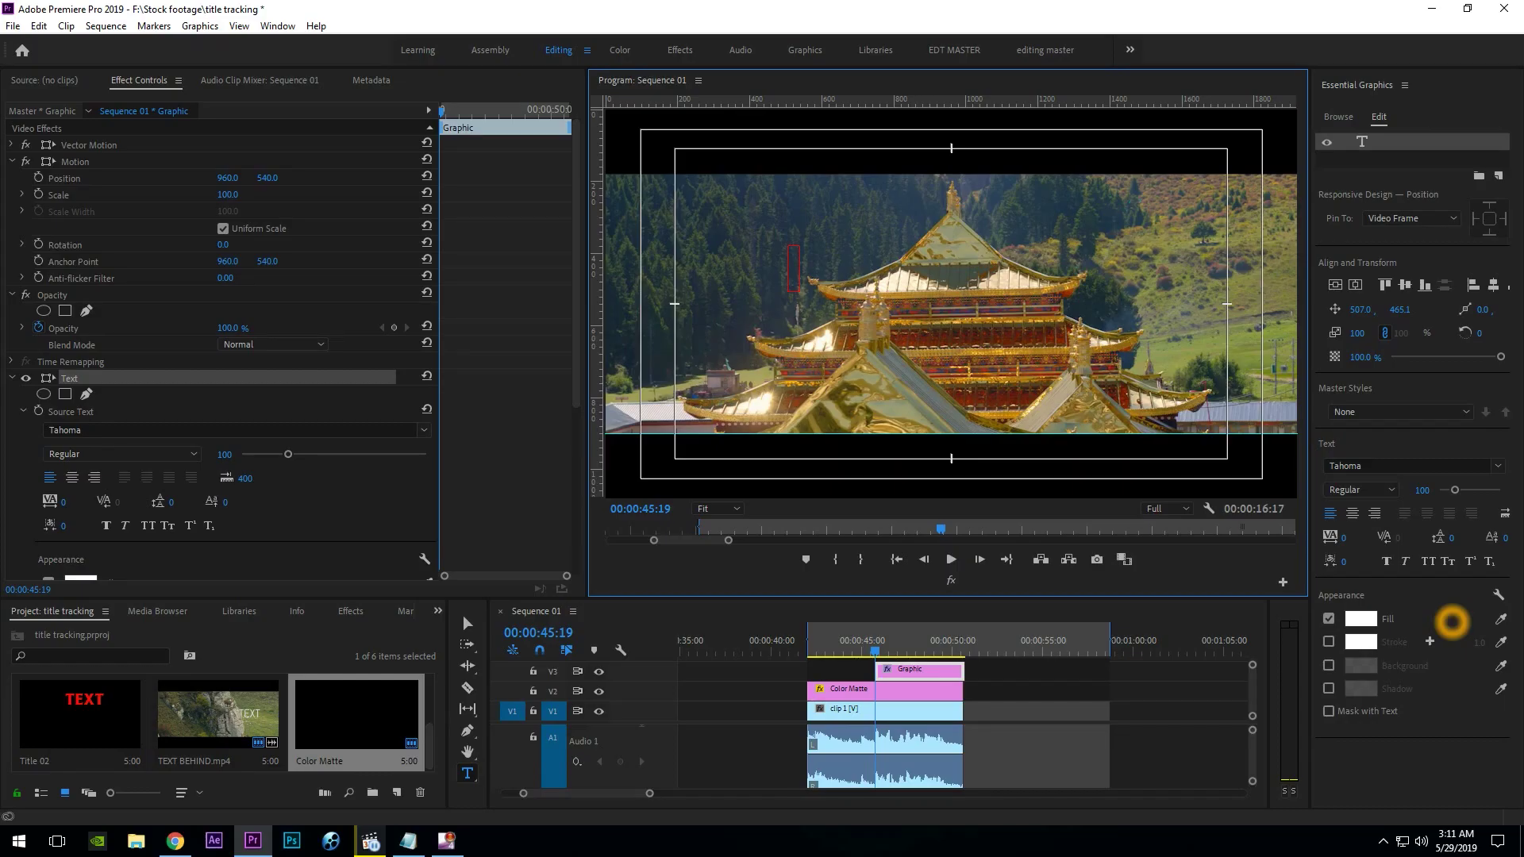
pyautogui.write('MOVIE')
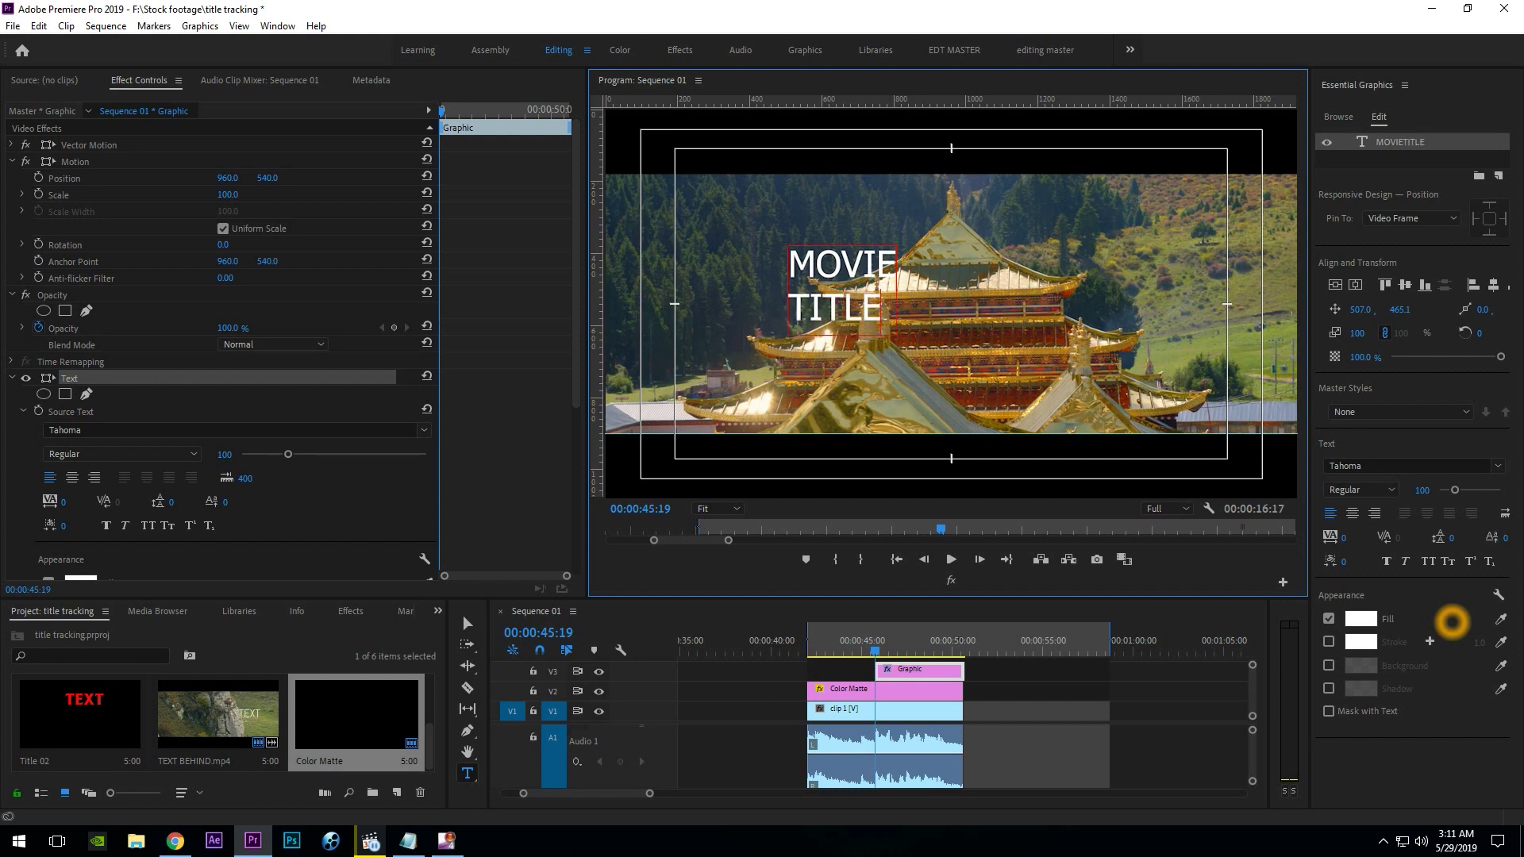
pyautogui.click(1452, 622)
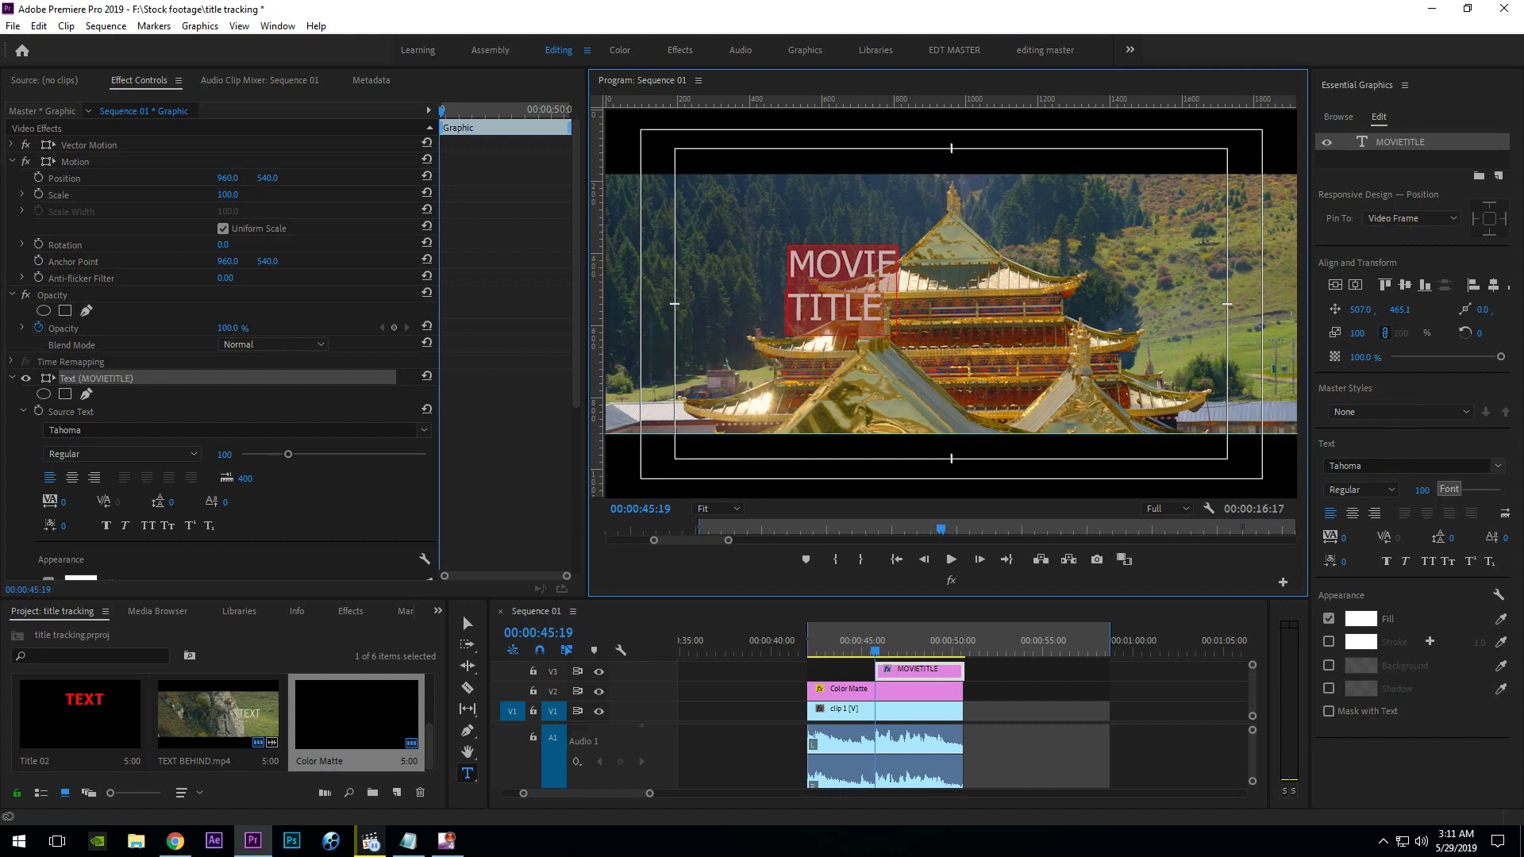
# Scroll to the top of the font list and try Abel as the title font.
pyautogui.click(1498, 467)
pyautogui.click(1500, 467)
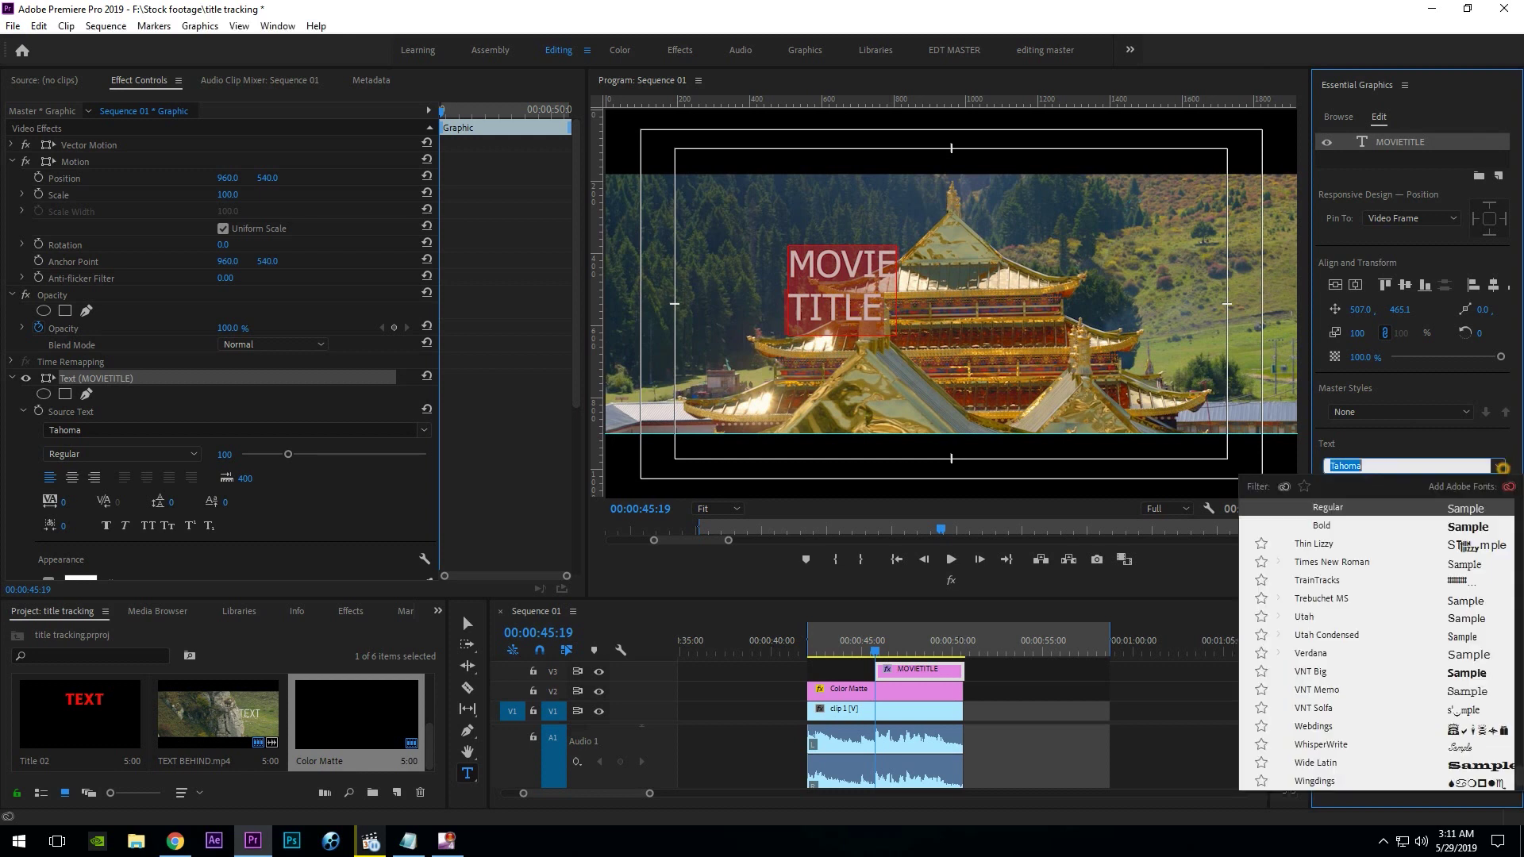
pyautogui.scroll(5, 1405, 571)
pyautogui.scroll(5, 1405, 572)
pyautogui.scroll(5, 1421, 564)
pyautogui.scroll(5, 1433, 558)
pyautogui.scroll(5, 1433, 558)
pyautogui.scroll(5, 1435, 540)
pyautogui.scroll(5, 1435, 524)
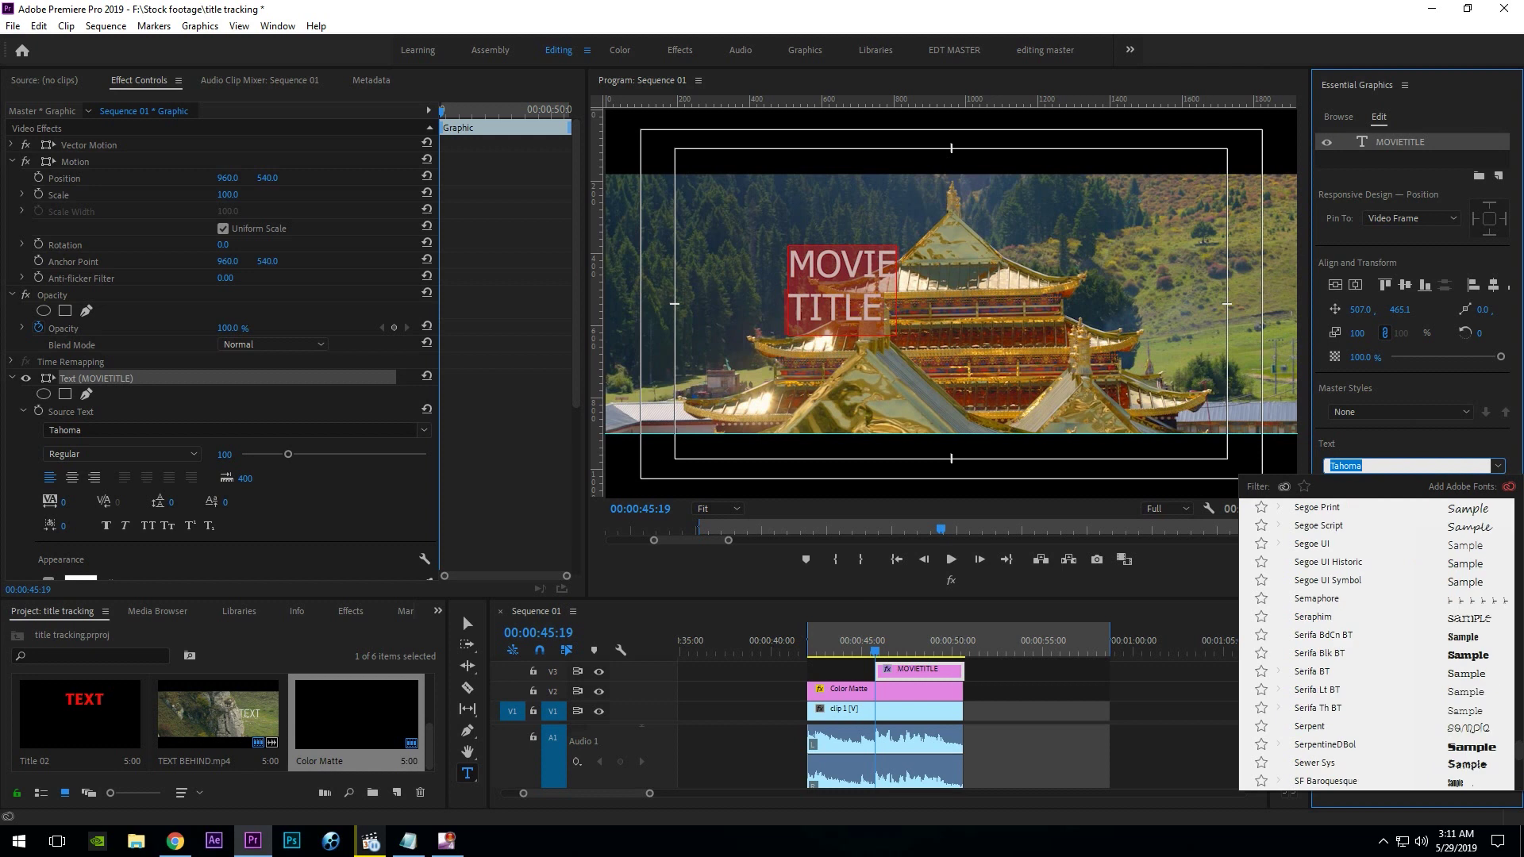
pyautogui.moveTo(1516, 741); pyautogui.dragTo(1518, 512)
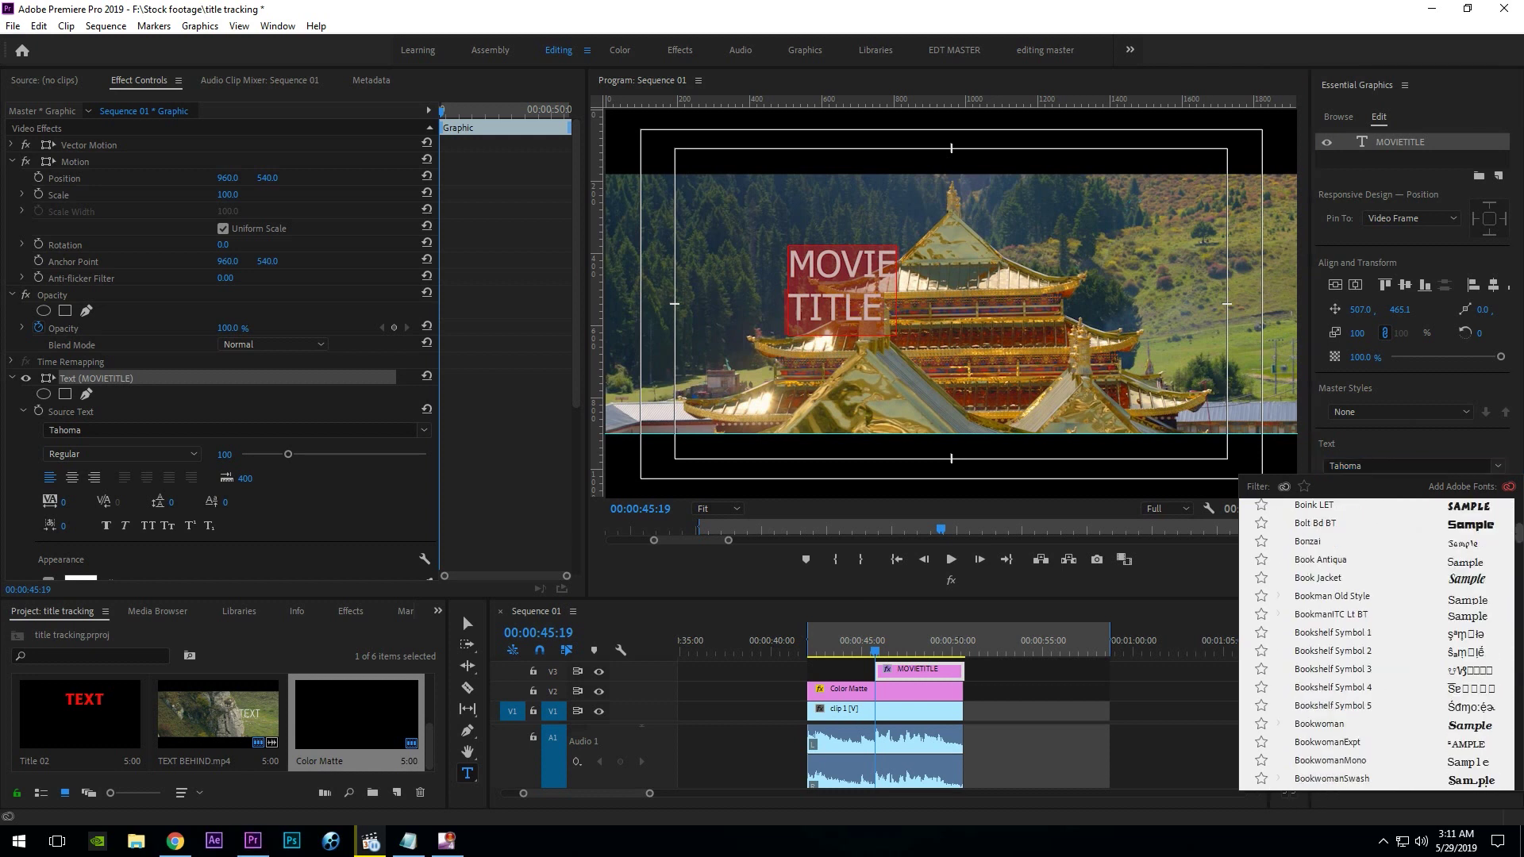
pyautogui.click(1436, 509)
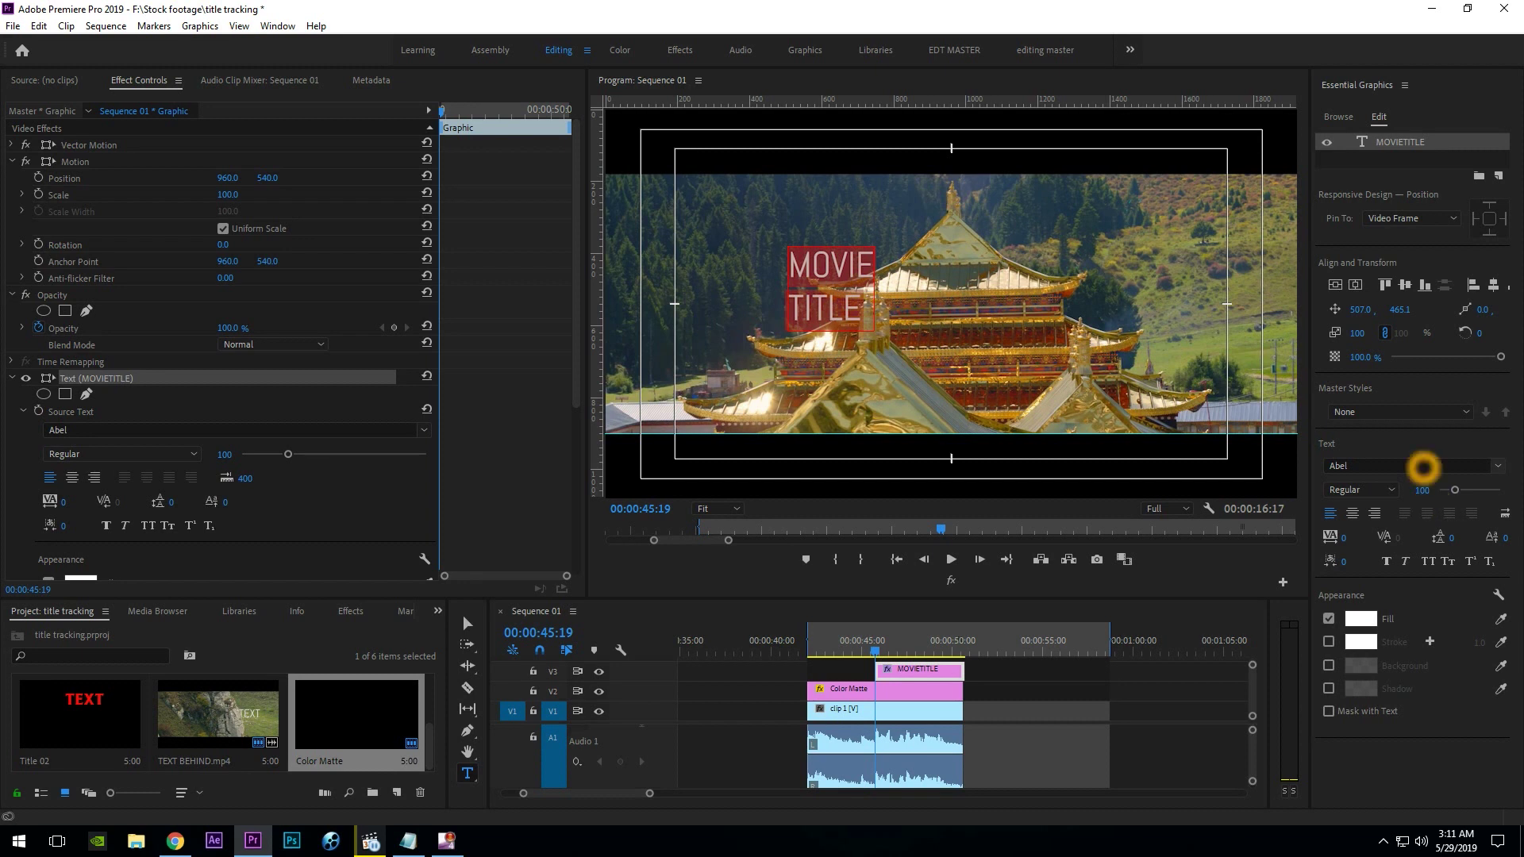
# Try Adam, then settle on Arial Bold for the title text.
pyautogui.click(1423, 466)
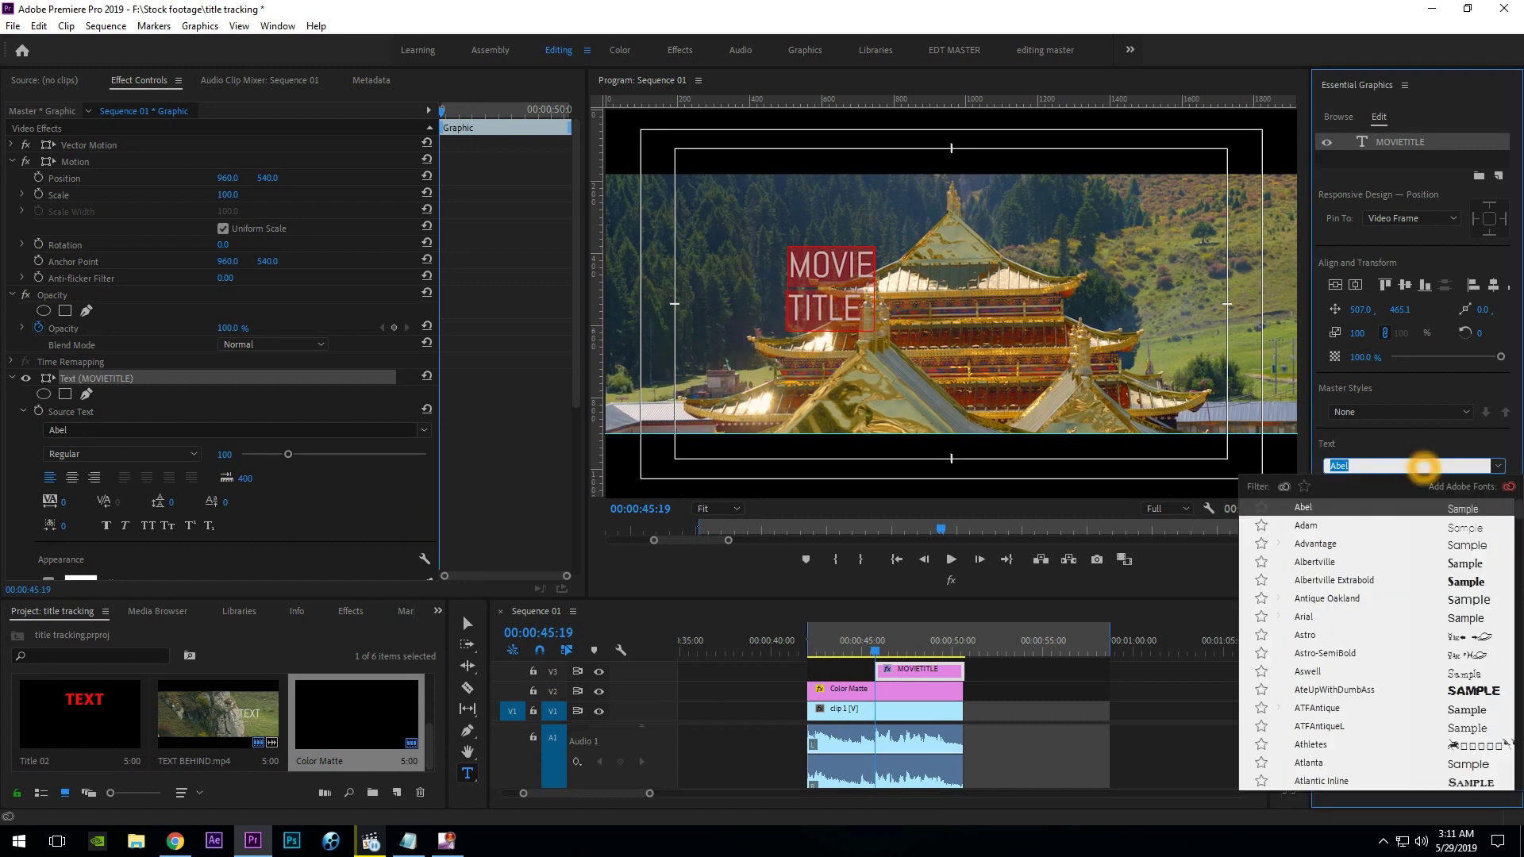
pyautogui.press('Down')
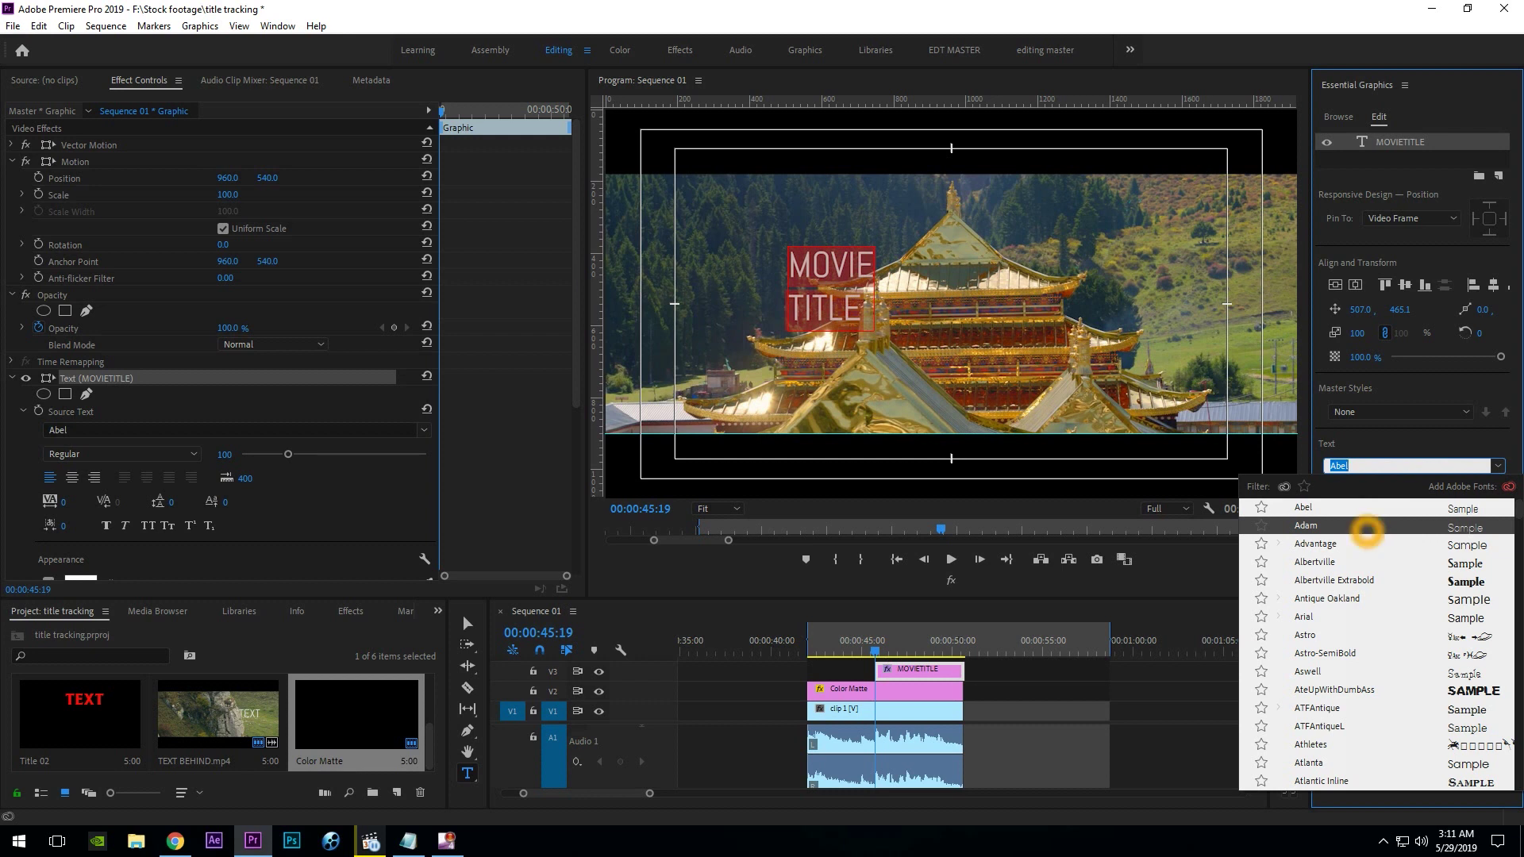
pyautogui.click(1367, 530)
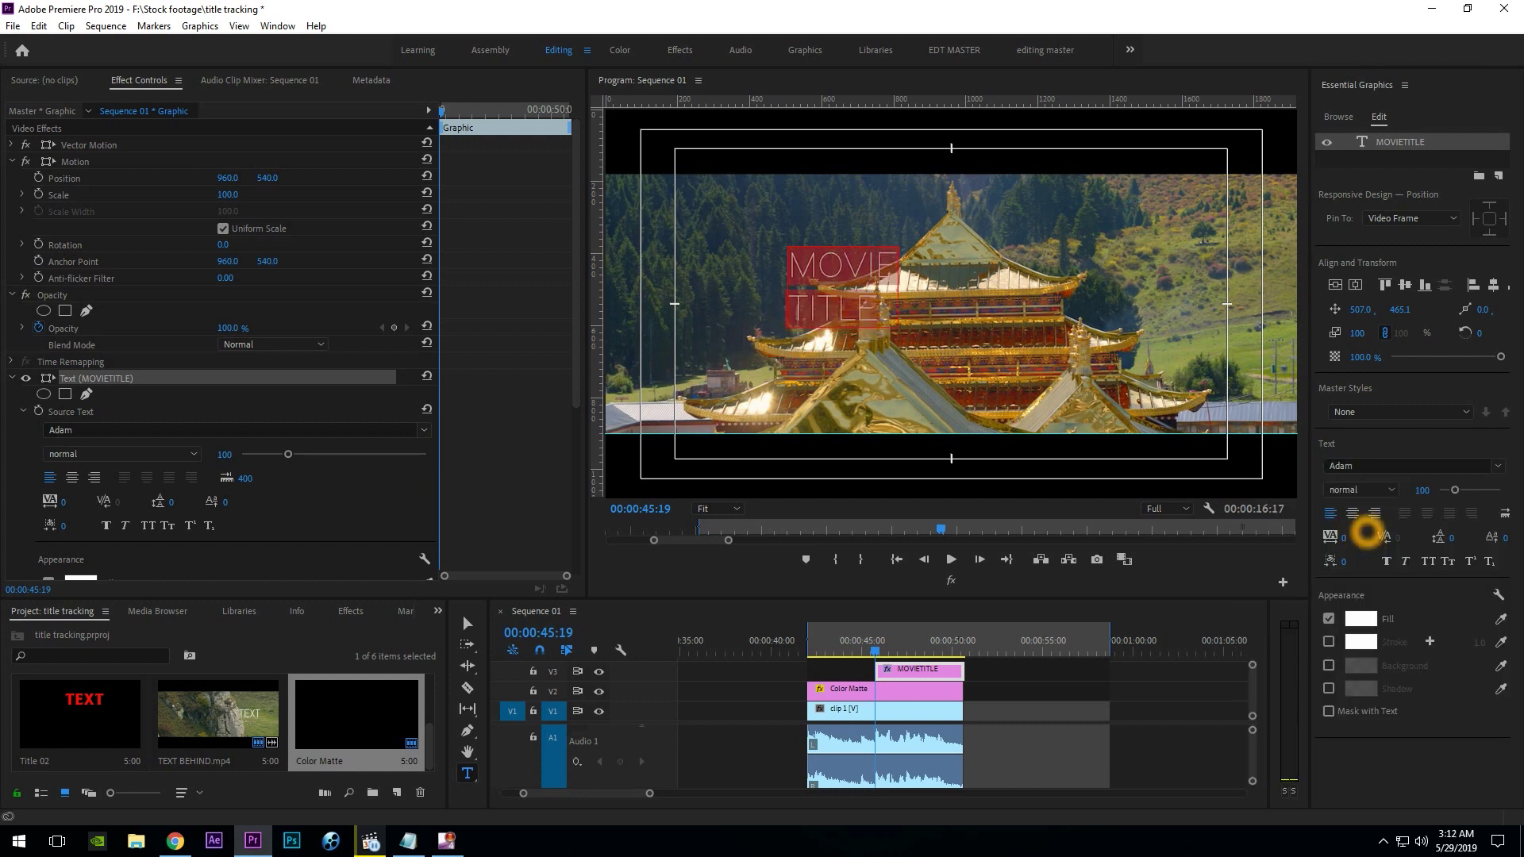
pyautogui.click(1382, 466)
pyautogui.press('Down')
pyautogui.press('Down')
pyautogui.press('Down')
pyautogui.press('Down')
pyautogui.press('Down')
pyautogui.press('Up')
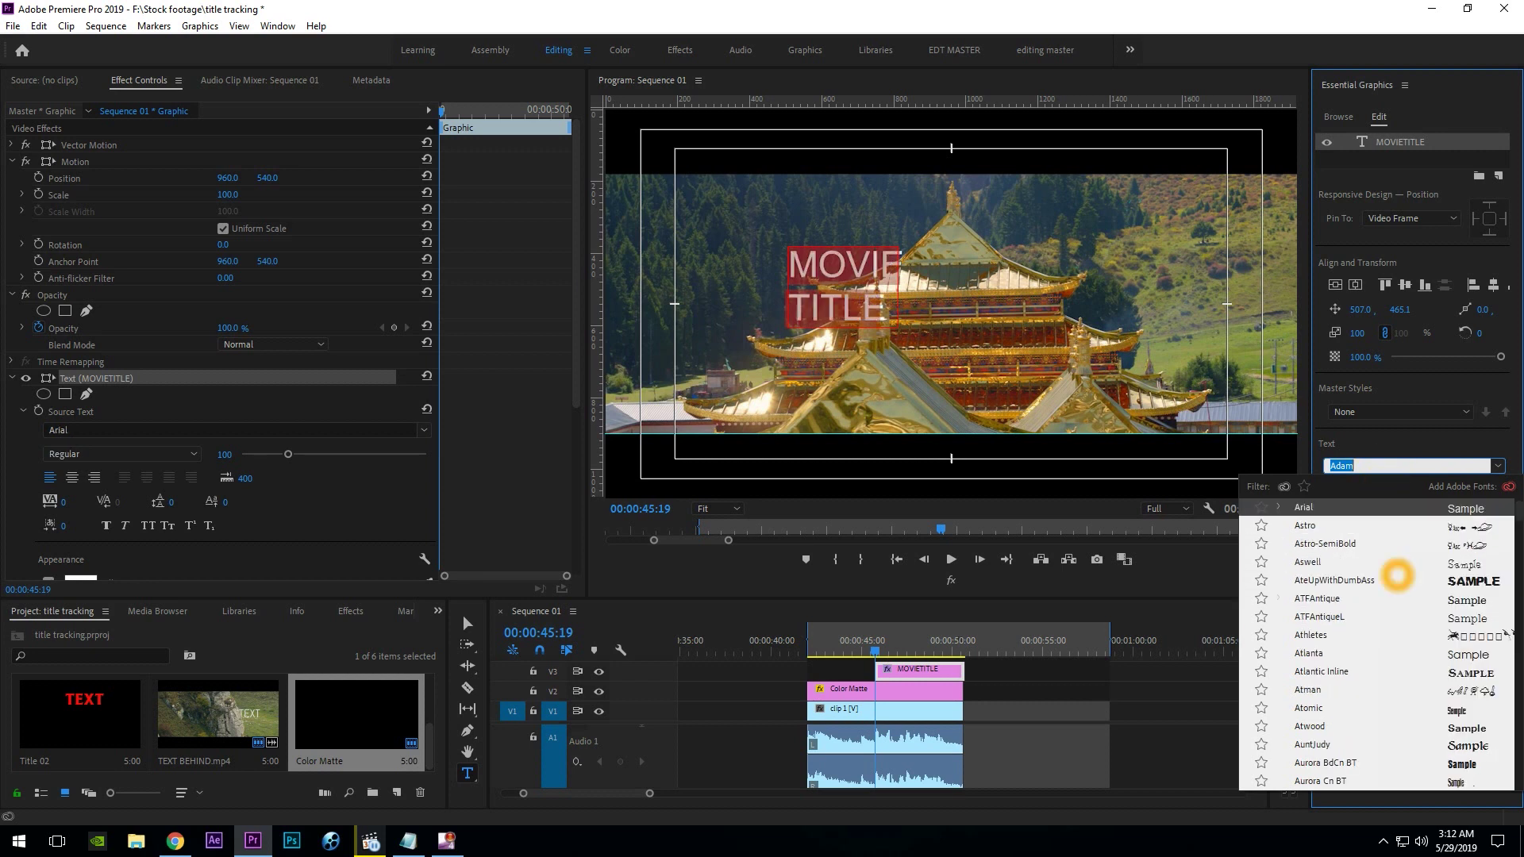
pyautogui.press('Return')
pyautogui.click(1360, 489)
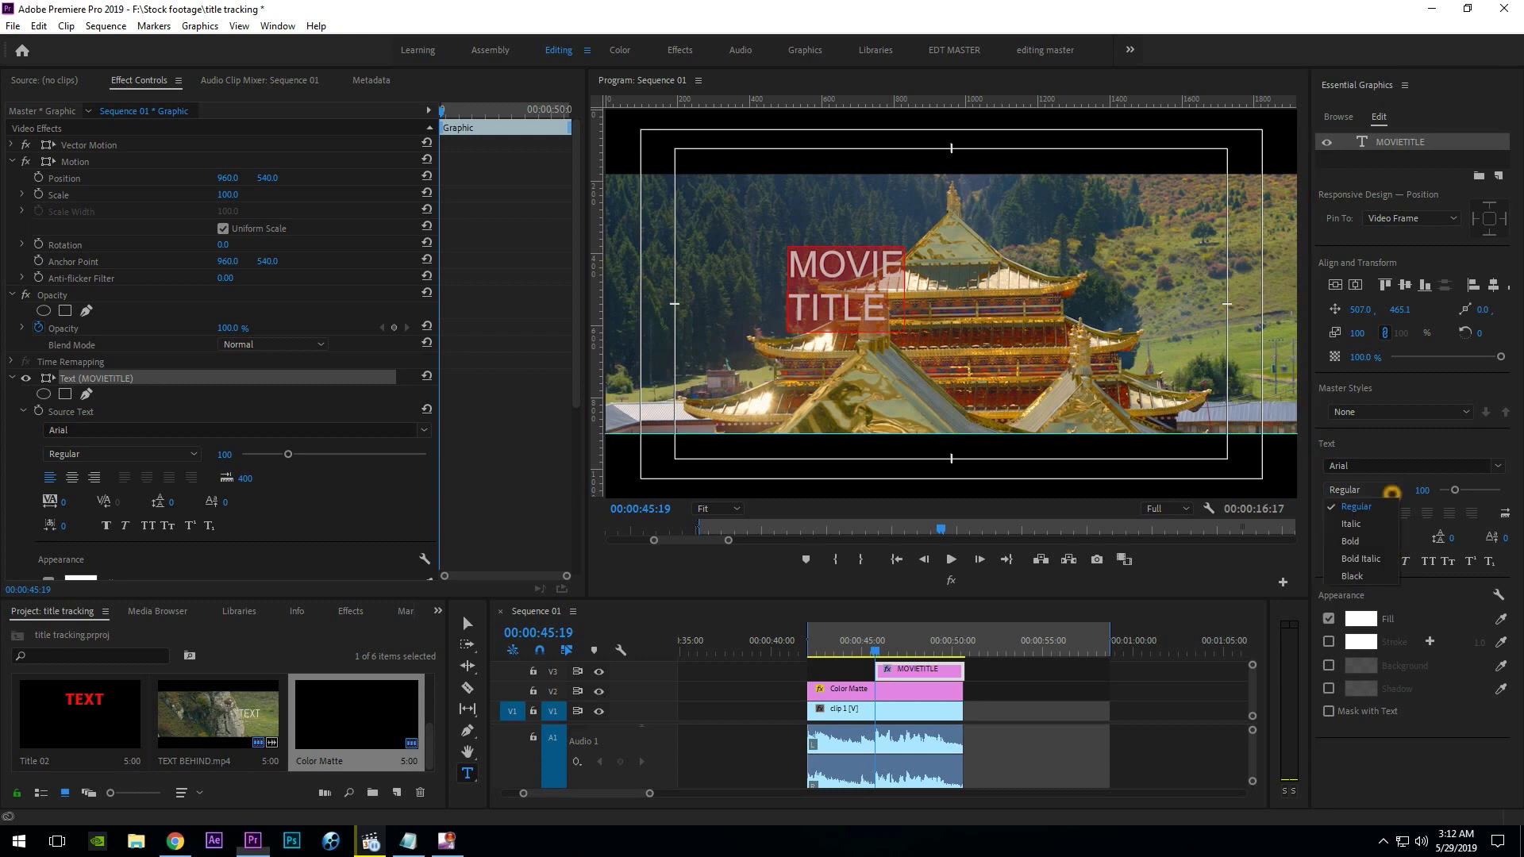
pyautogui.click(1372, 543)
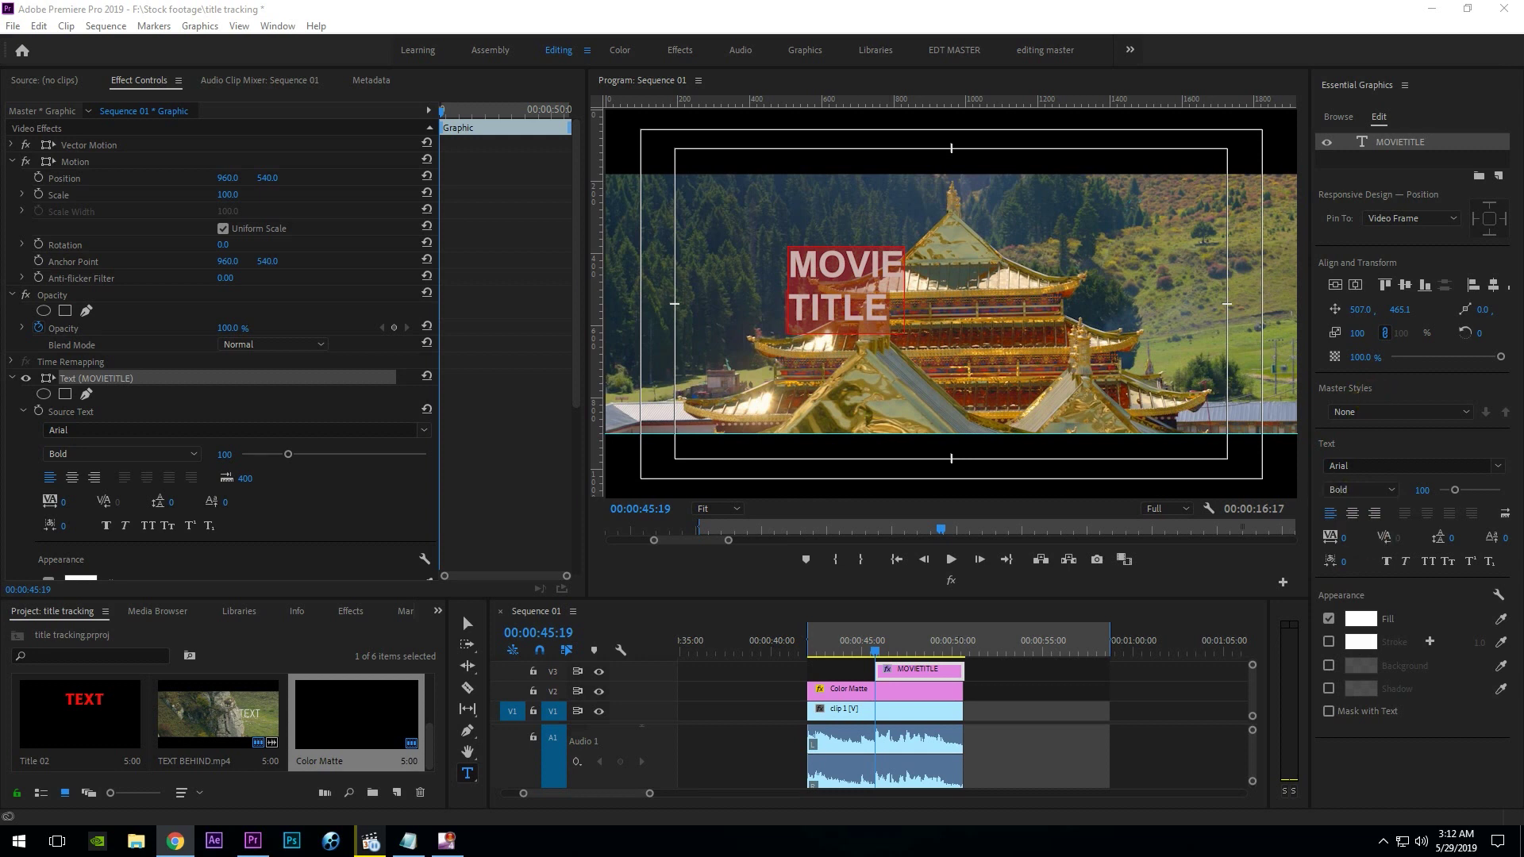
pyautogui.click(1362, 336)
# Scale the title to 209%, centre-align its lines, and move it to X 898.
pyautogui.moveTo(1357, 333); pyautogui.dragTo(1461, 333)
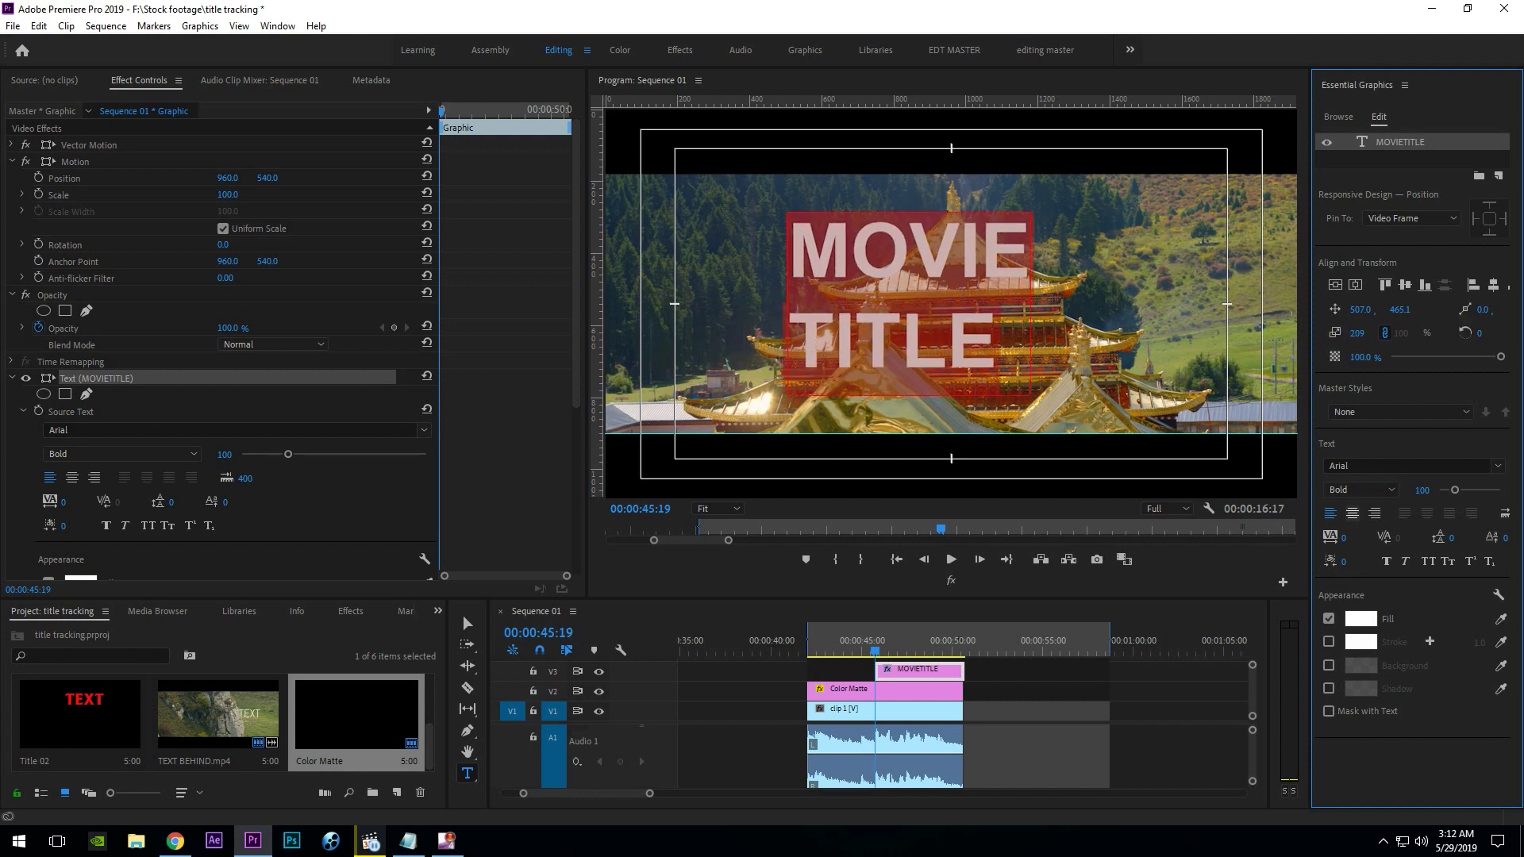
pyautogui.click(1353, 513)
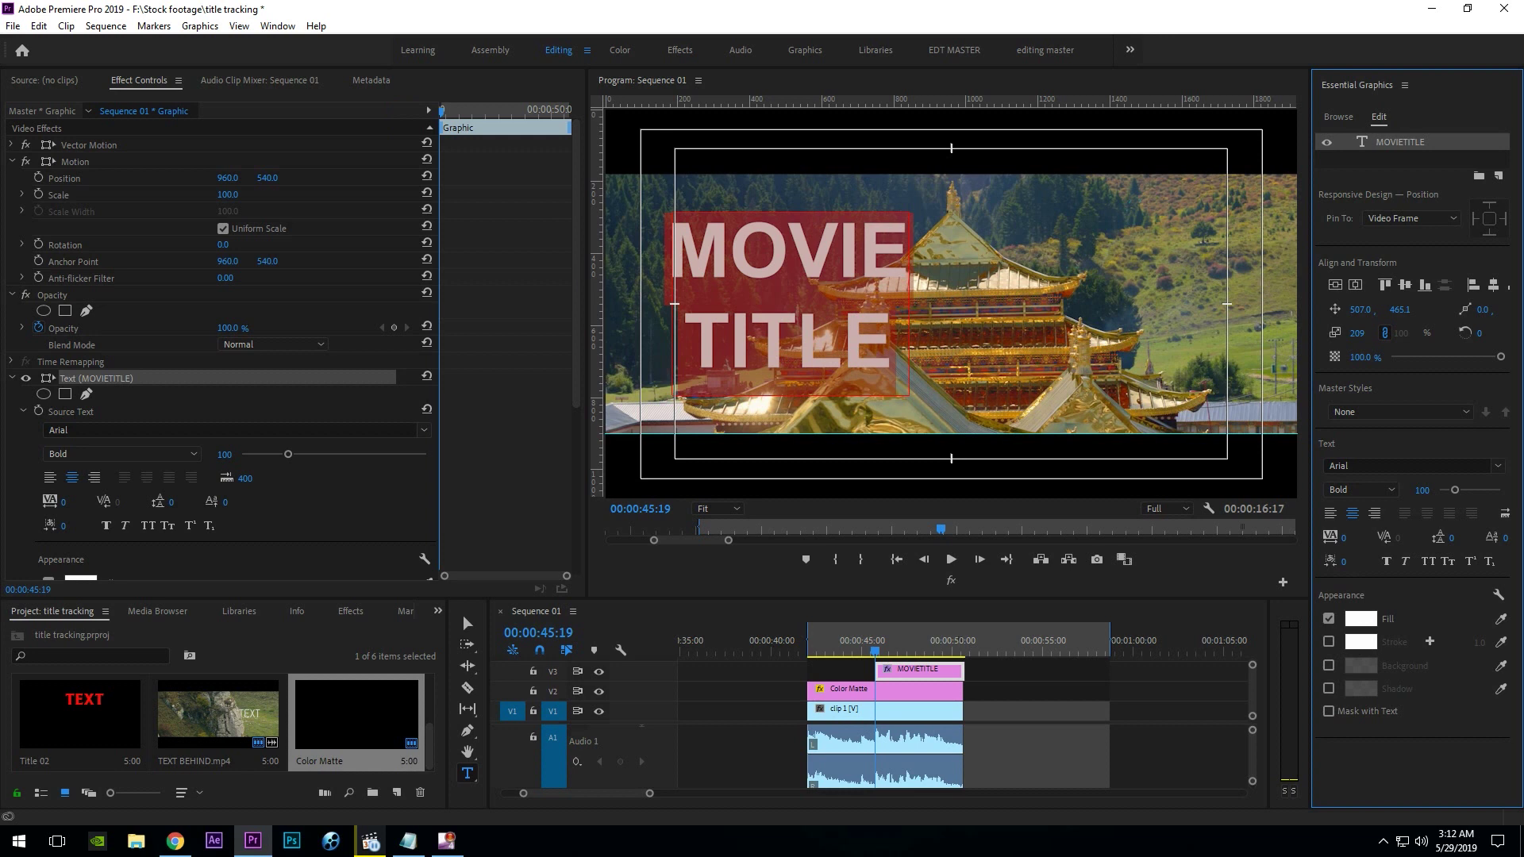
pyautogui.moveTo(1360, 310); pyautogui.dragTo(1439, 310)
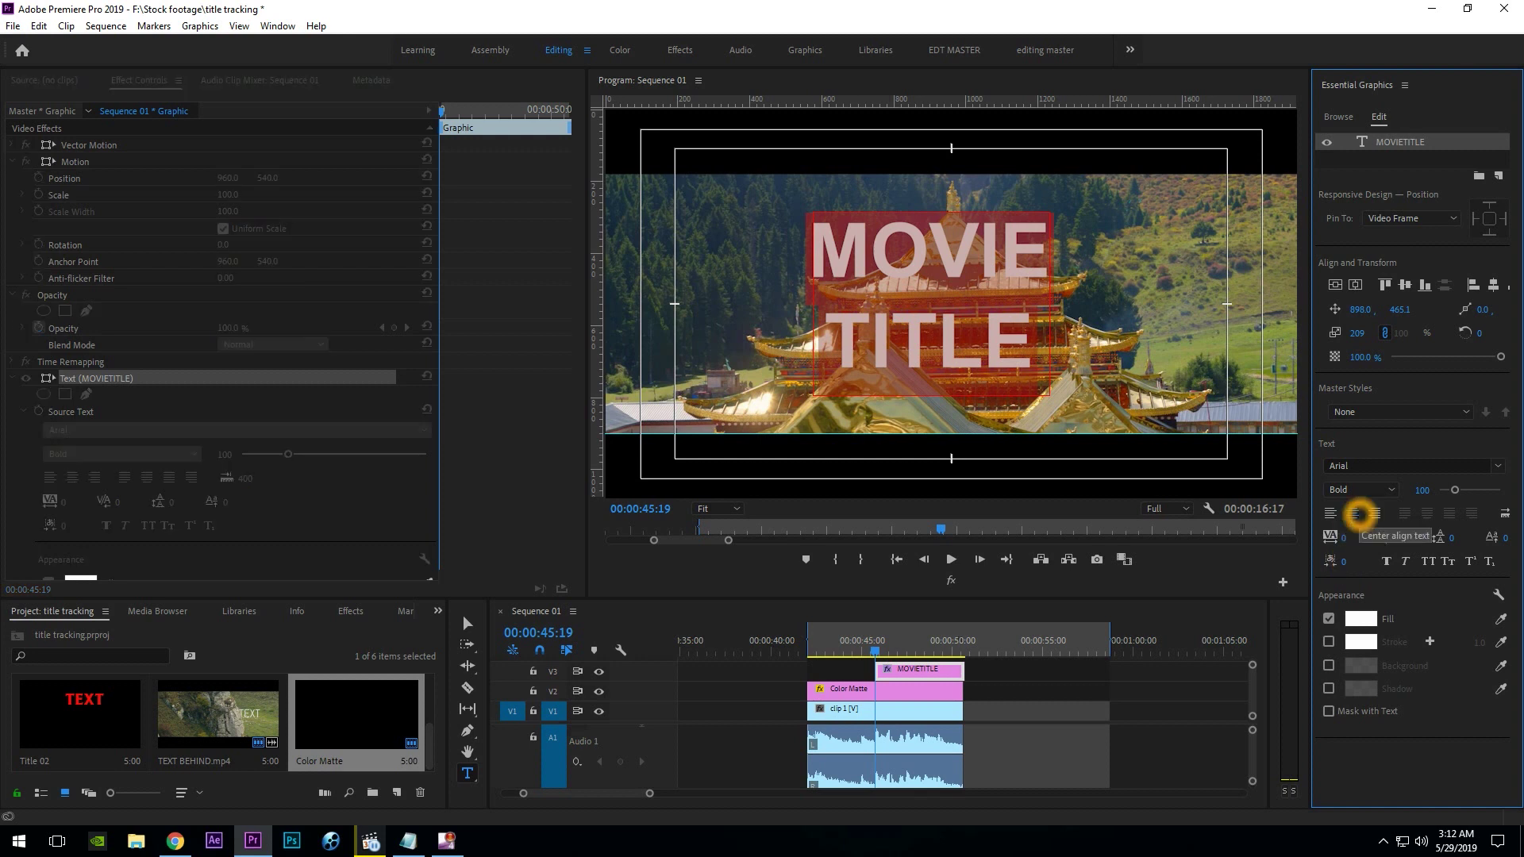
pyautogui.press('Escape')
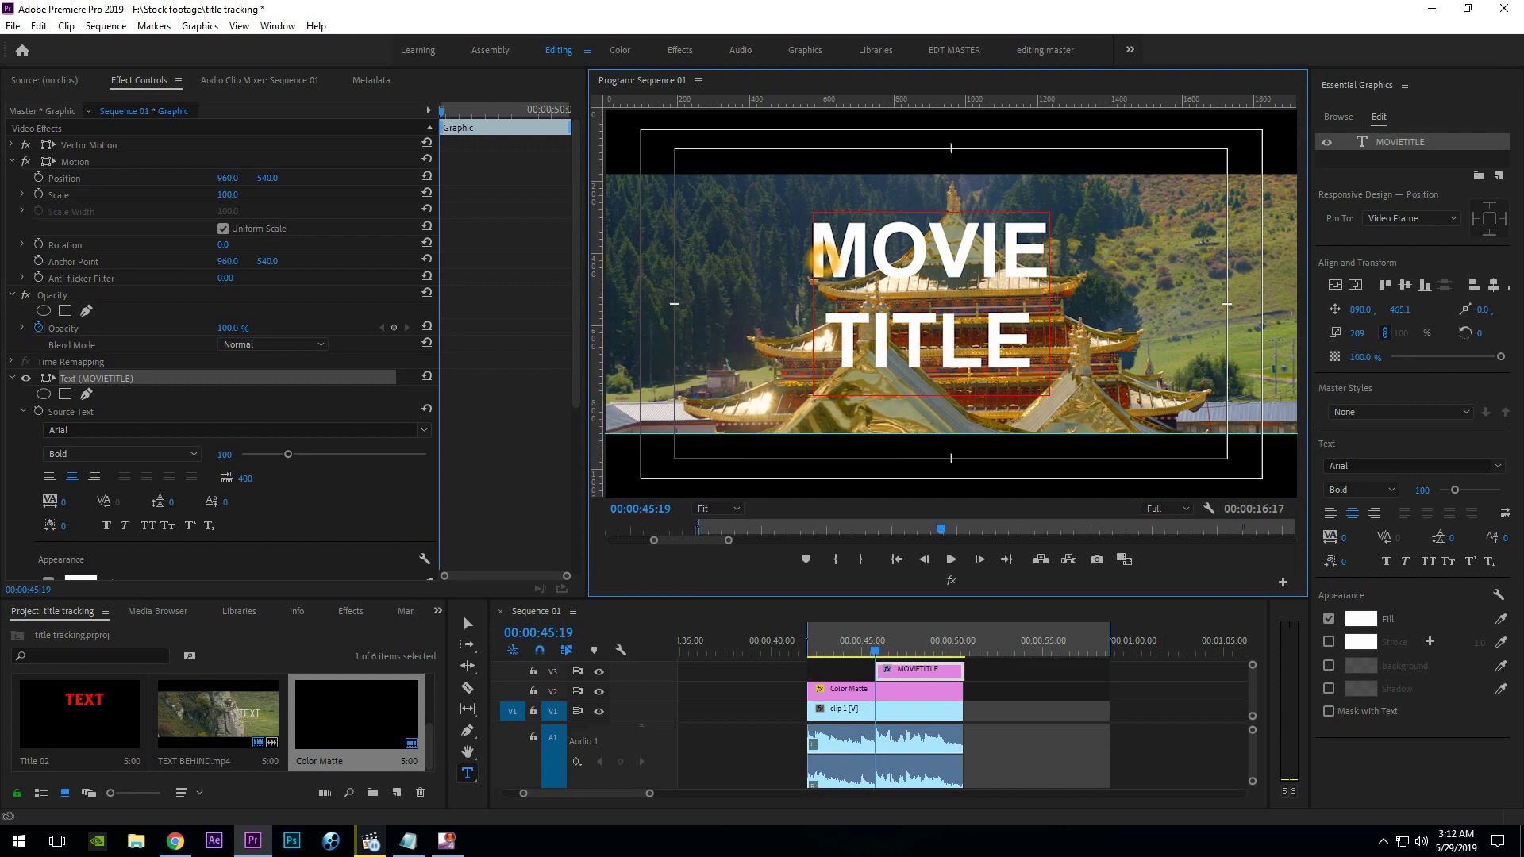
# Replace MOVIE with CINEMATIC so the title reads CINEMATIC above TITLE.
pyautogui.write('C')
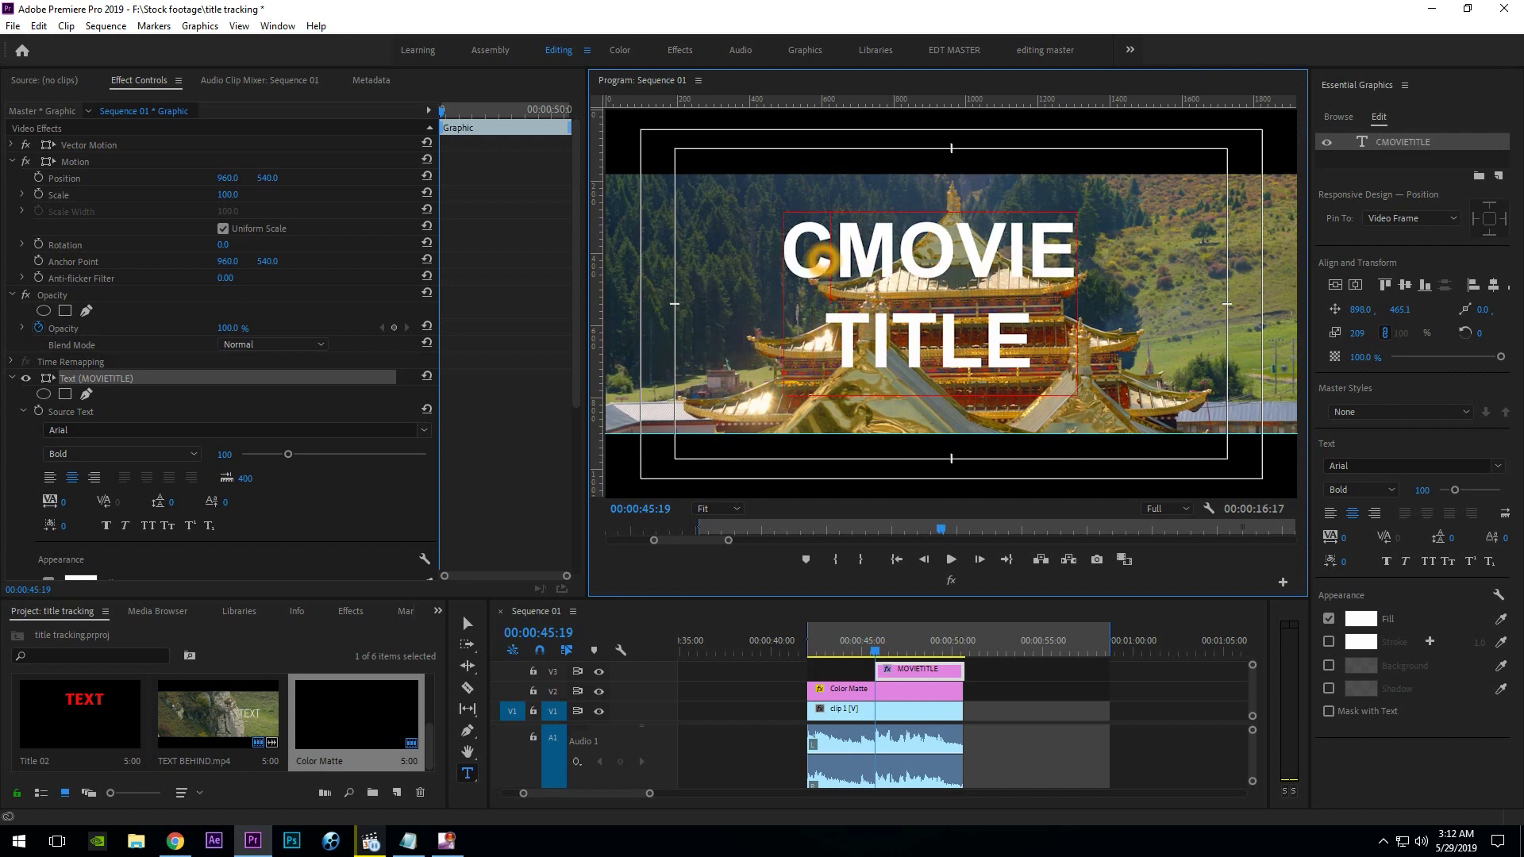
pyautogui.write('INEMATIC')
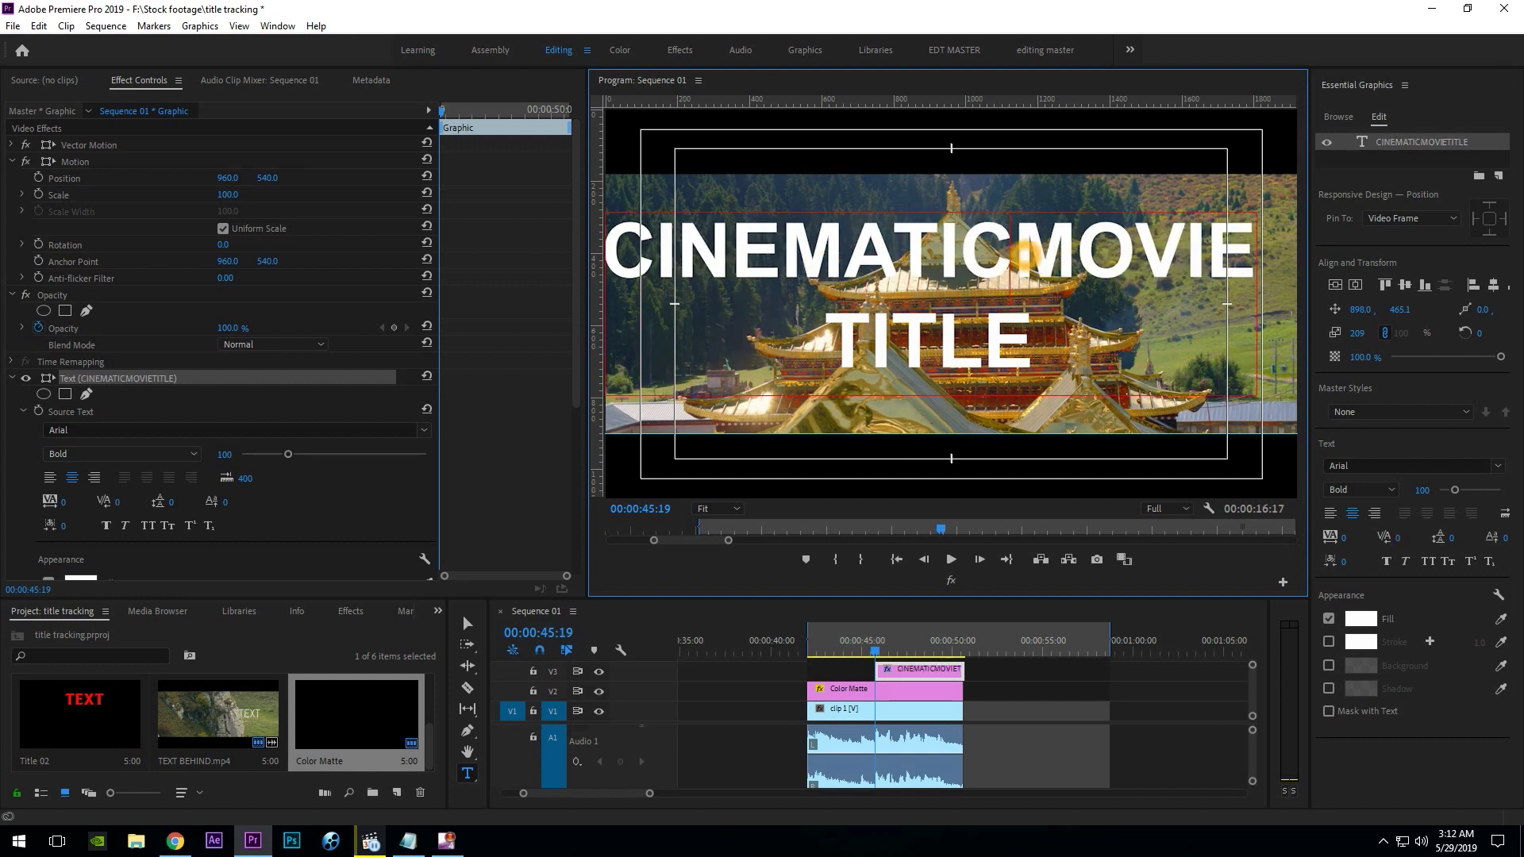
pyautogui.moveTo(1016, 254); pyautogui.dragTo(1249, 311)
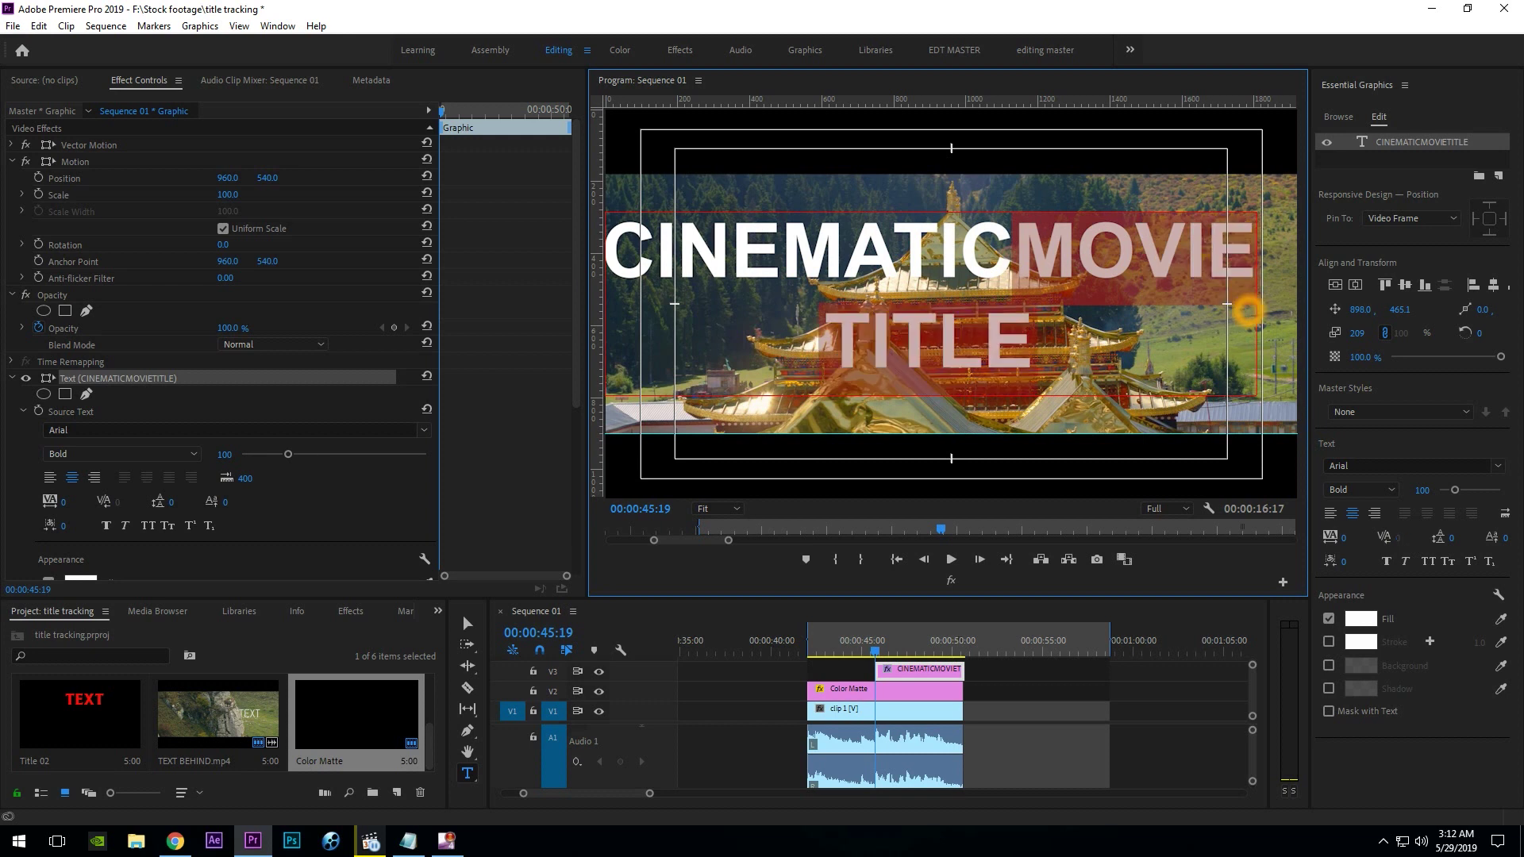
pyautogui.moveTo(1248, 311); pyautogui.dragTo(1228, 304)
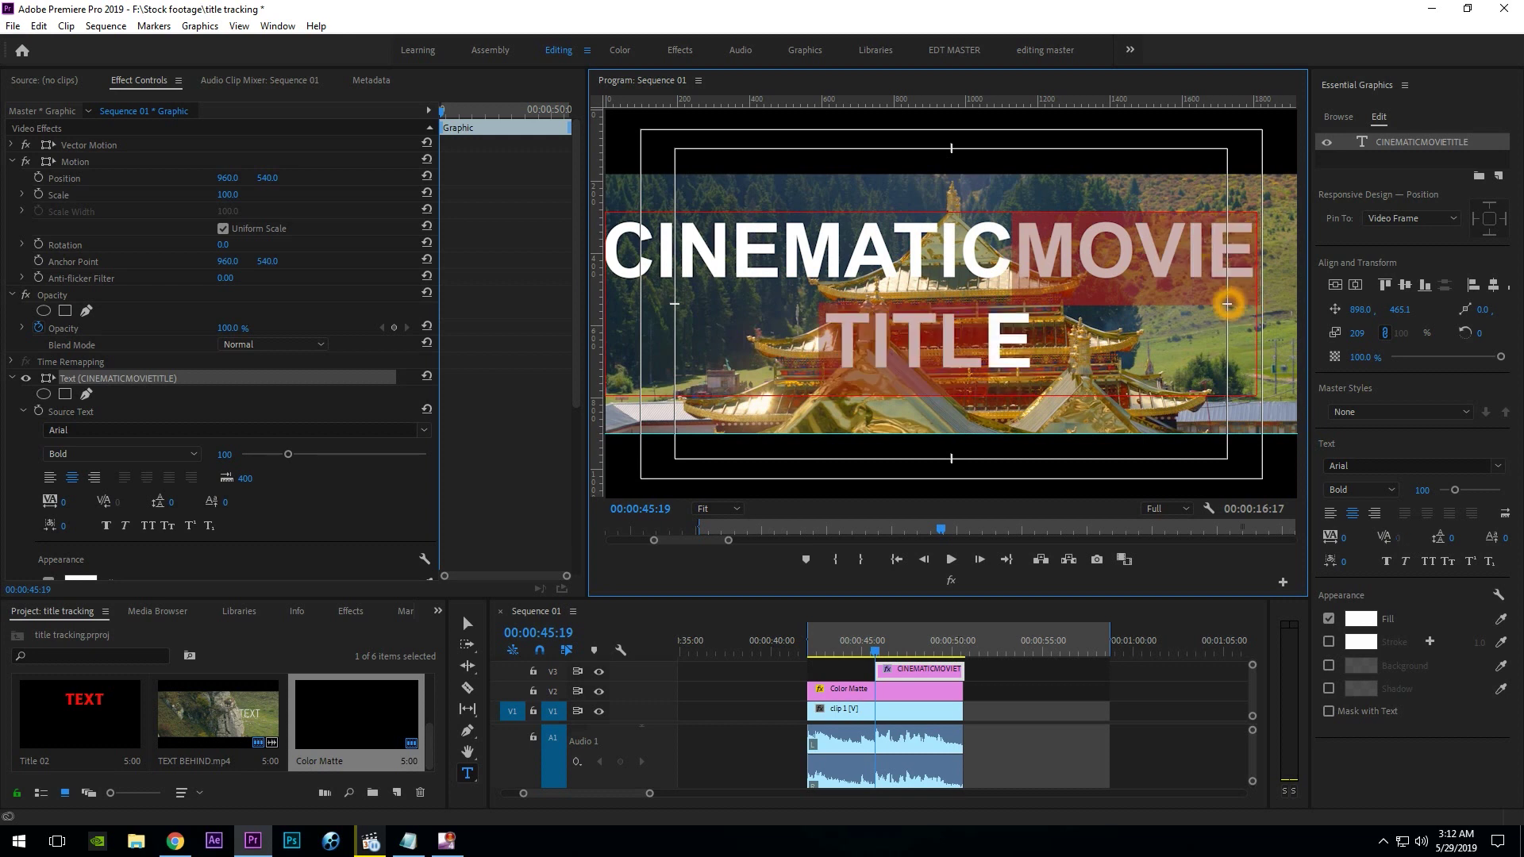
pyautogui.hotkey('shift', 'Left')
pyautogui.hotkey('shift', 'Left')
pyautogui.hotkey('shift', 'Left')
pyautogui.hotkey('shift', 'Left')
pyautogui.press('BackSpace')
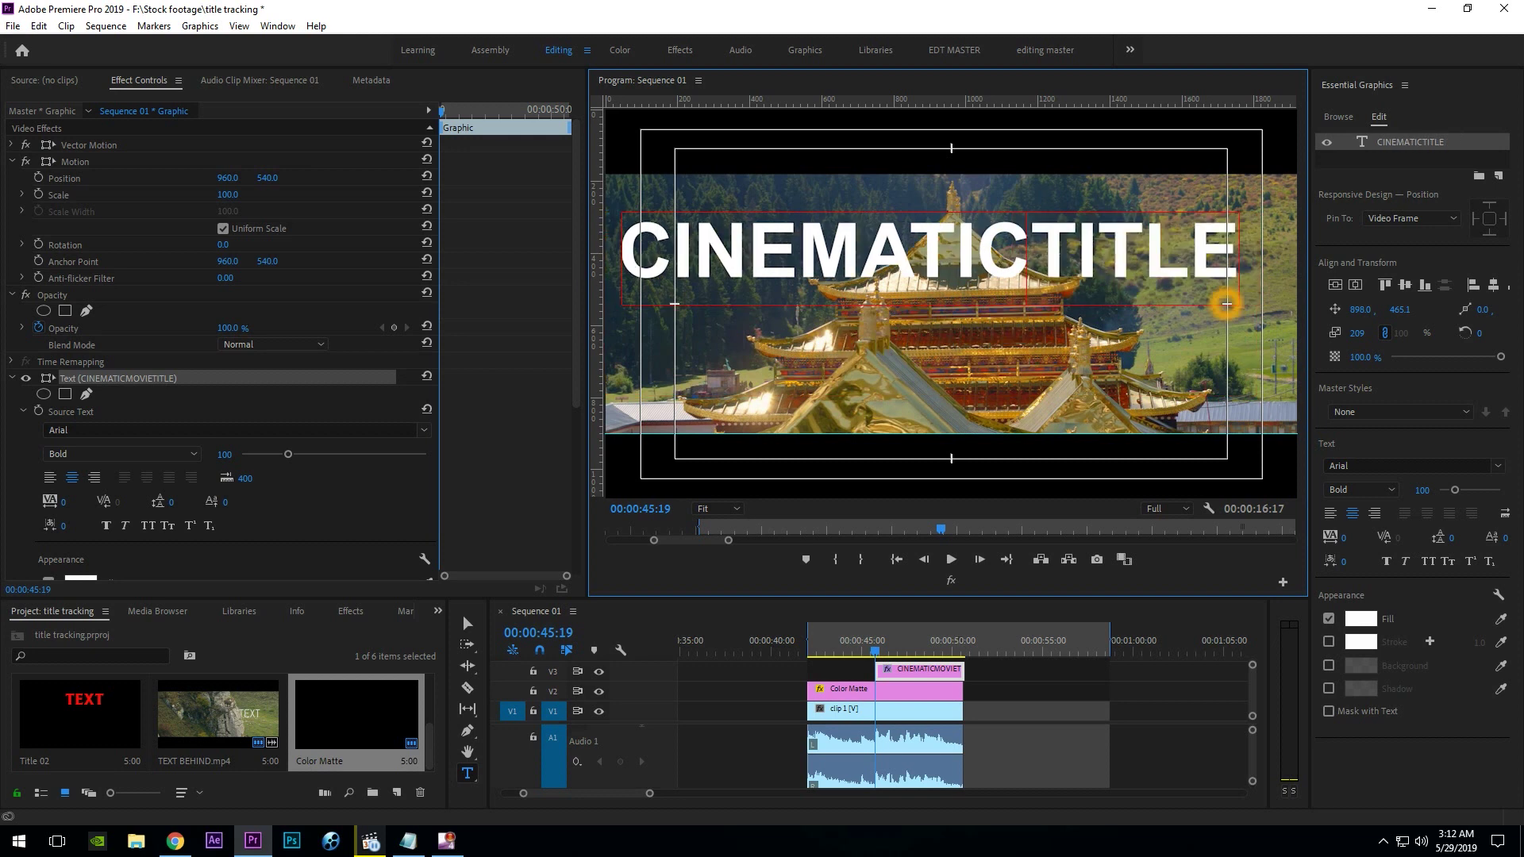
pyautogui.press('Return')
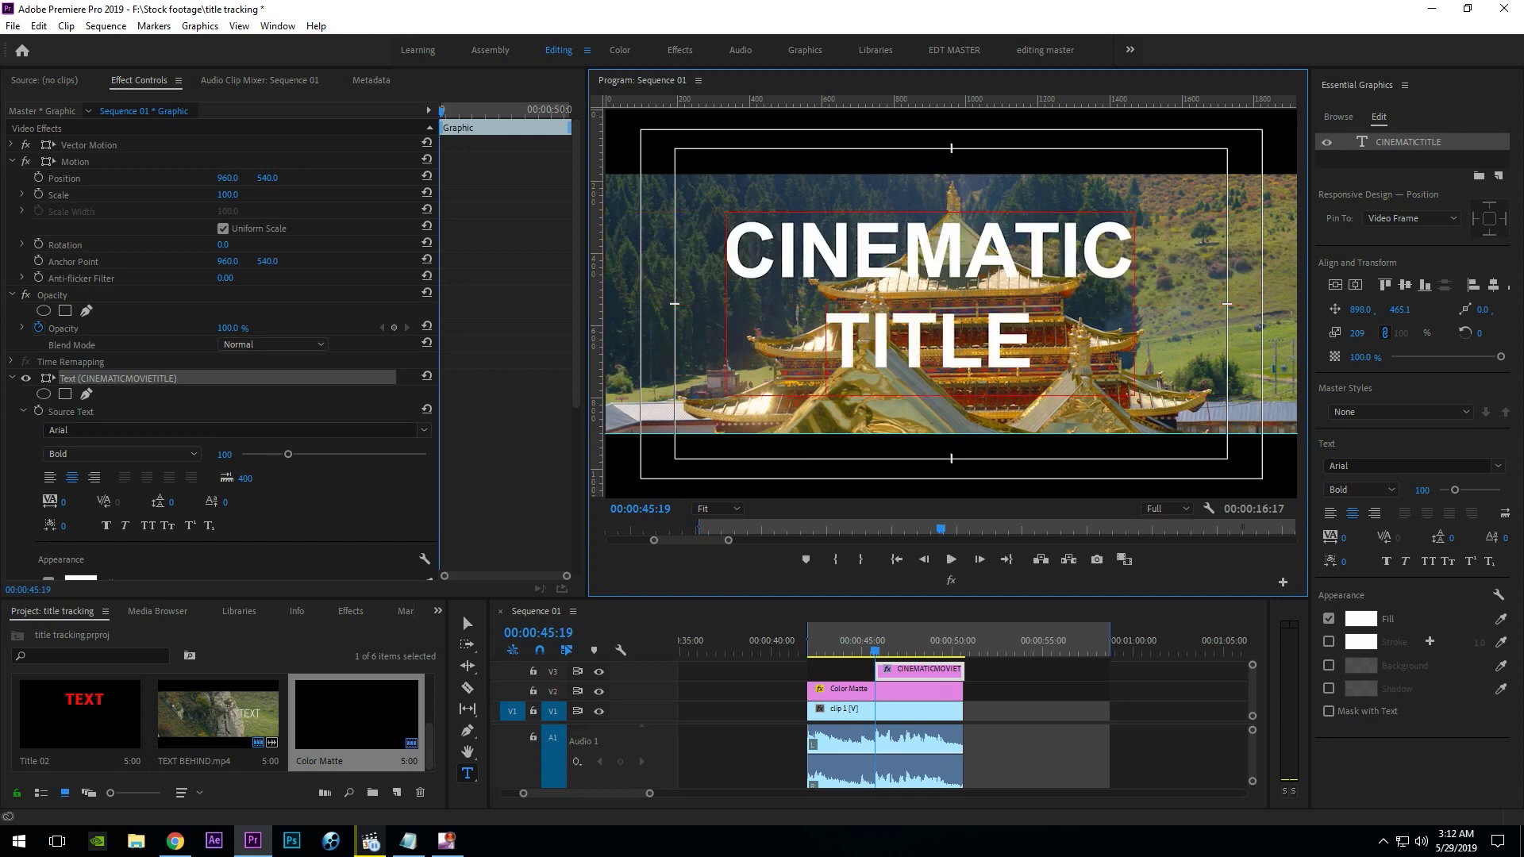
# Tighten the title's leading to -33 and nudge it to position 906, 500.1.
pyautogui.moveTo(829, 349); pyautogui.dragTo(1041, 347)
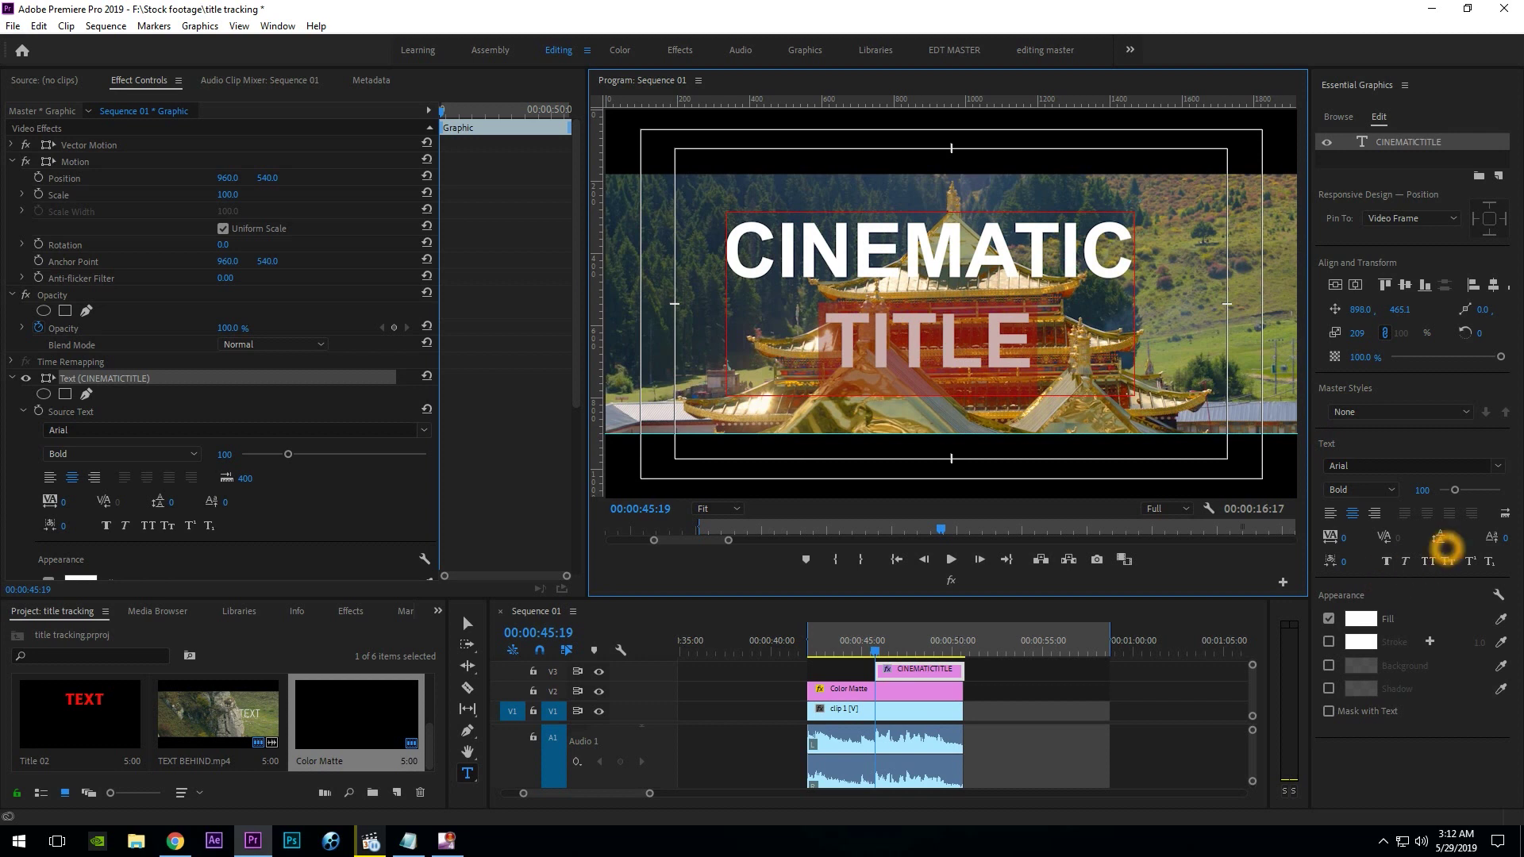
pyautogui.moveTo(1445, 539); pyautogui.dragTo(1422, 538)
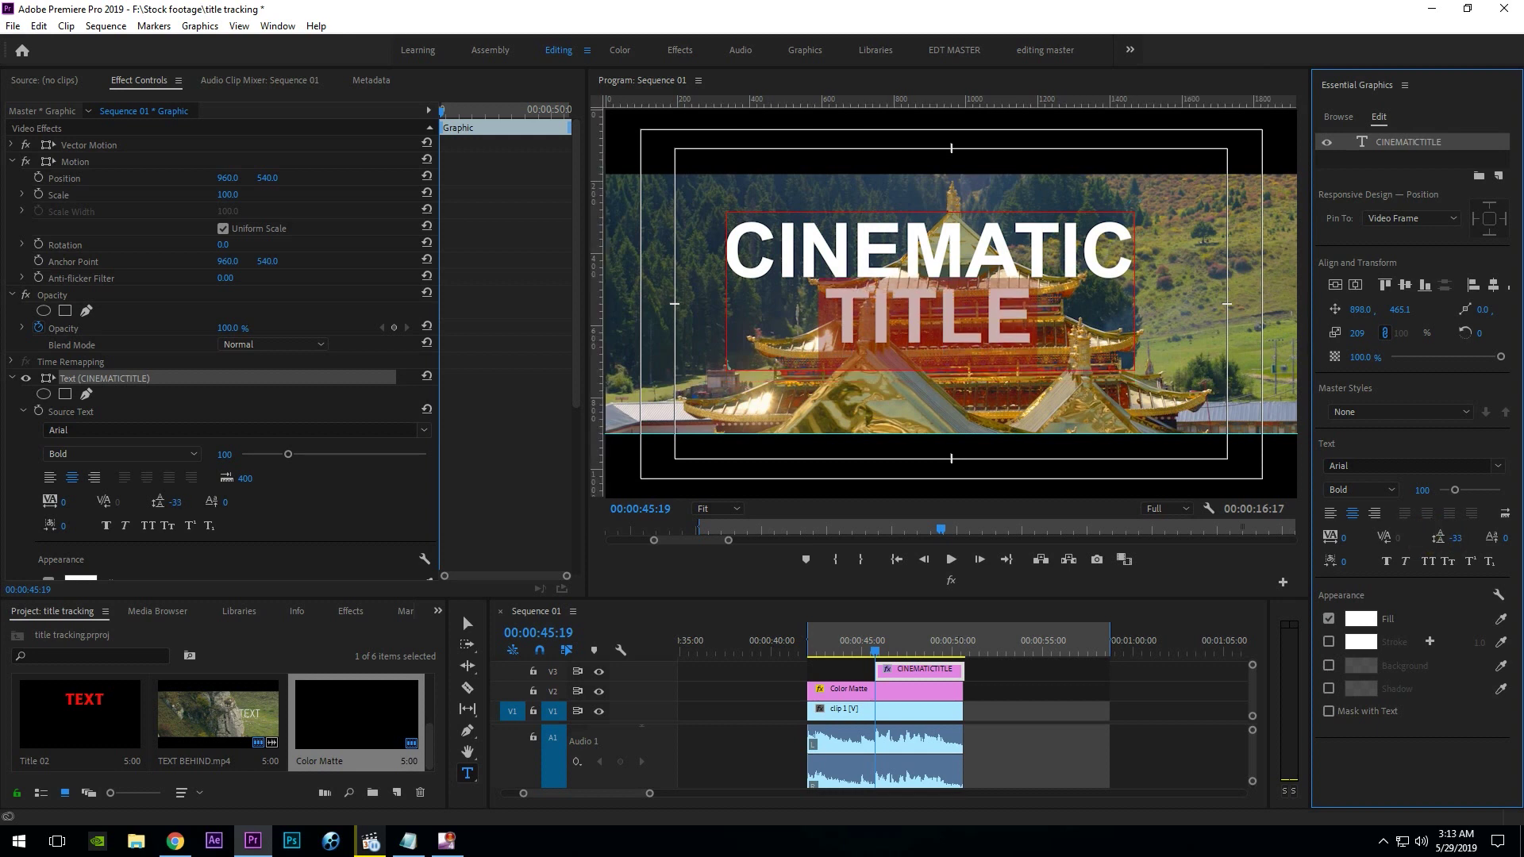
pyautogui.moveTo(1362, 311); pyautogui.dragTo(1433, 306)
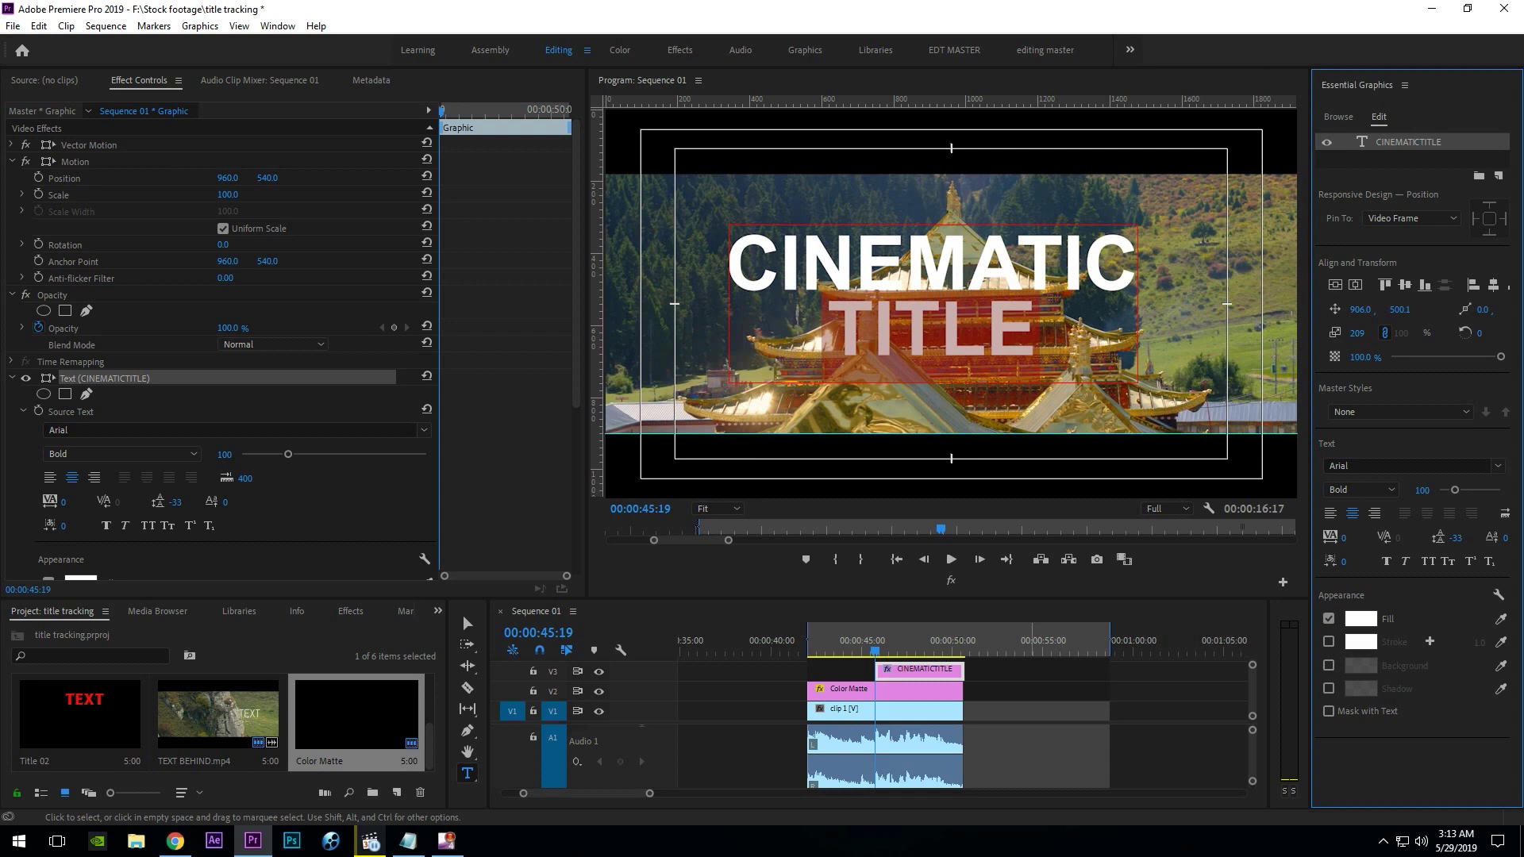
# Search the effects for ALPHA and apply Alpha Adjust to the CINEMATICTITLE clip.
pyautogui.click(362, 619)
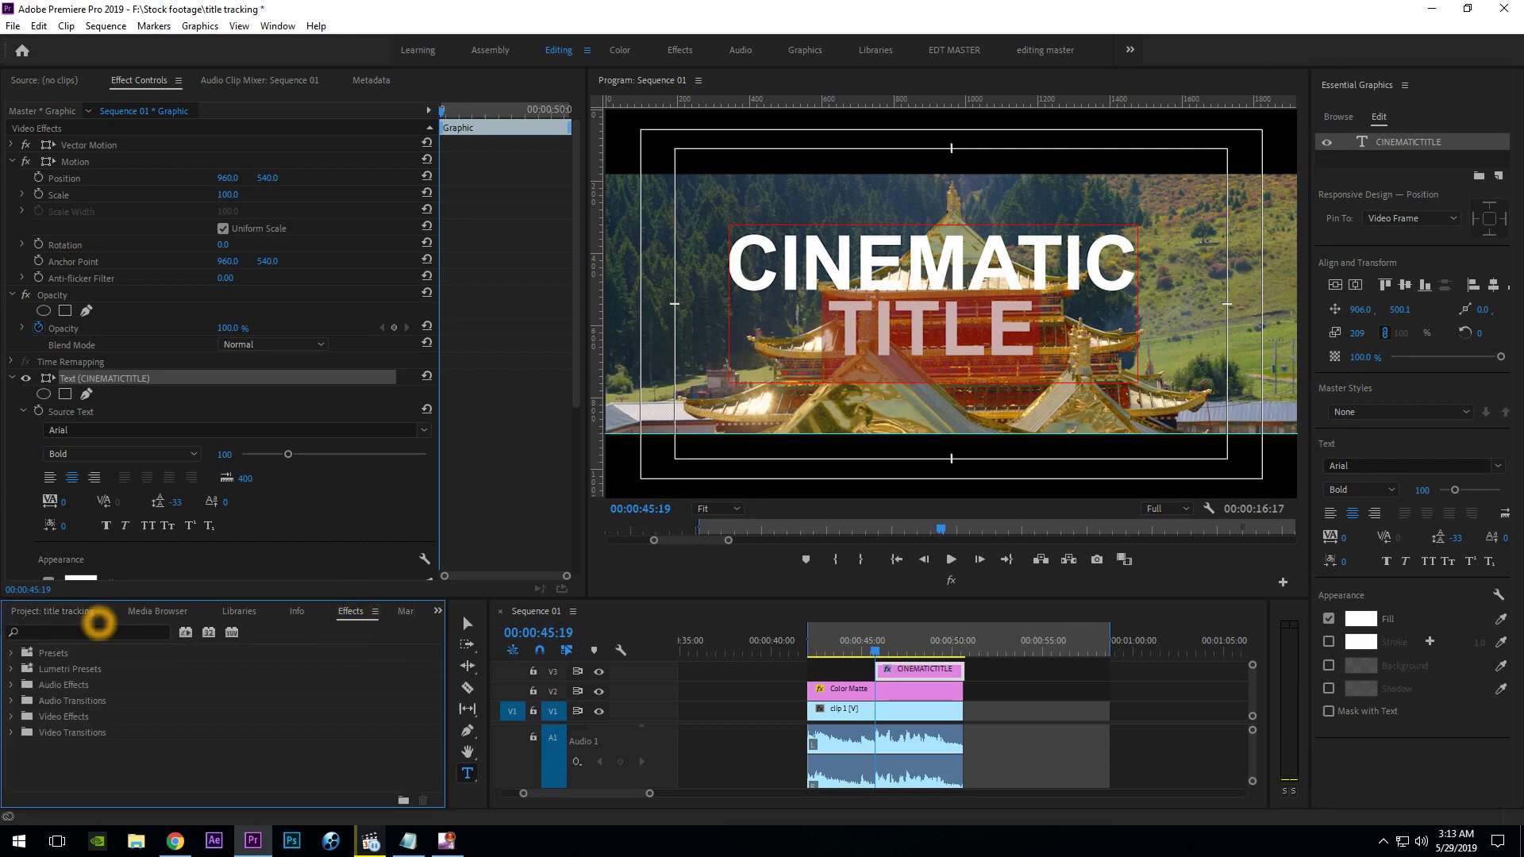
pyautogui.click(91, 632)
pyautogui.write('ALPHA')
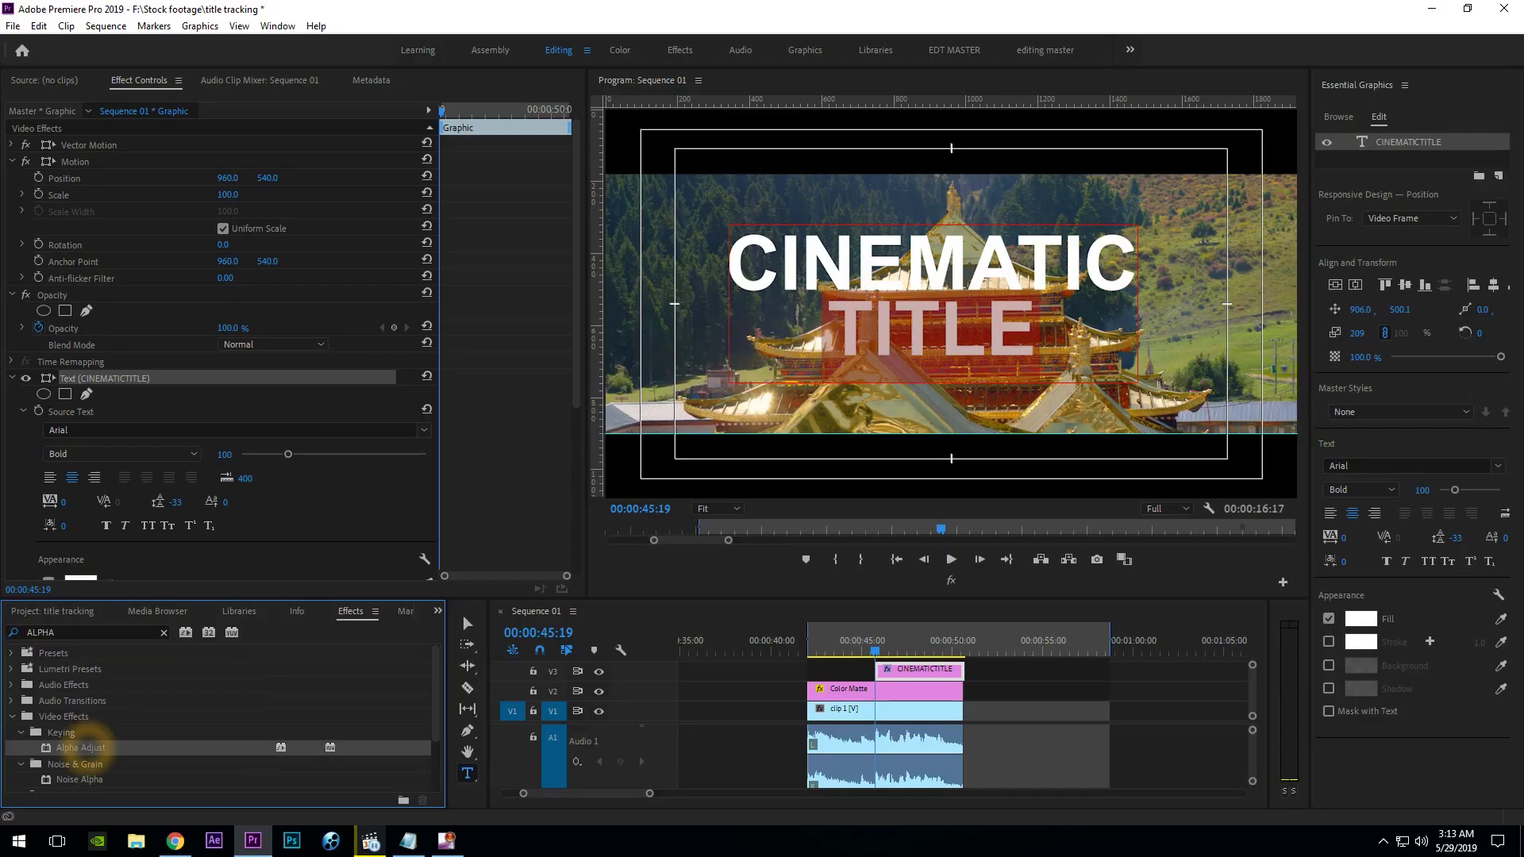
pyautogui.click(894, 673)
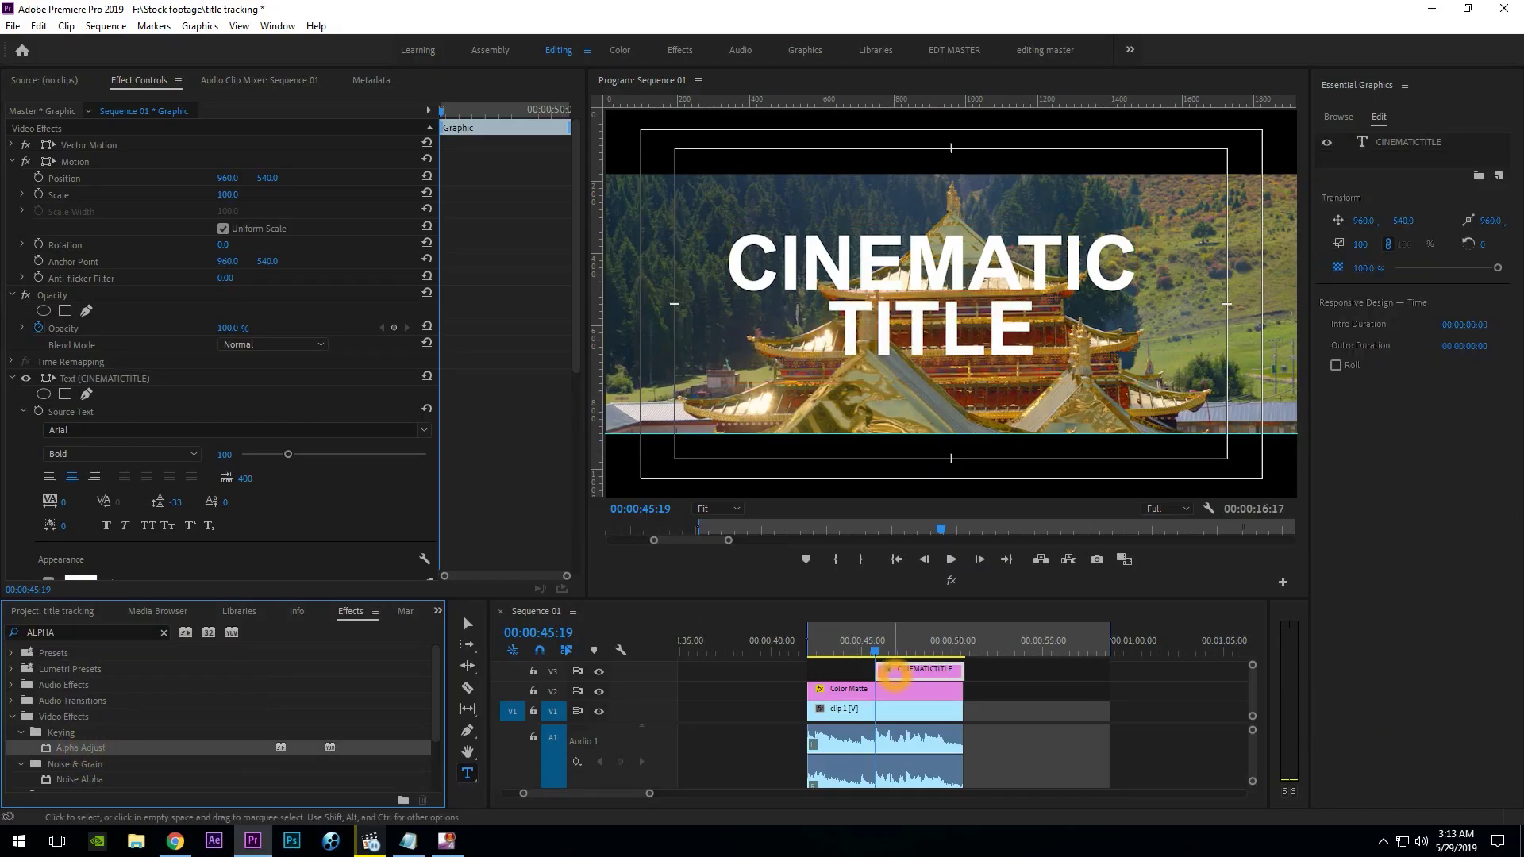
pyautogui.click(882, 663)
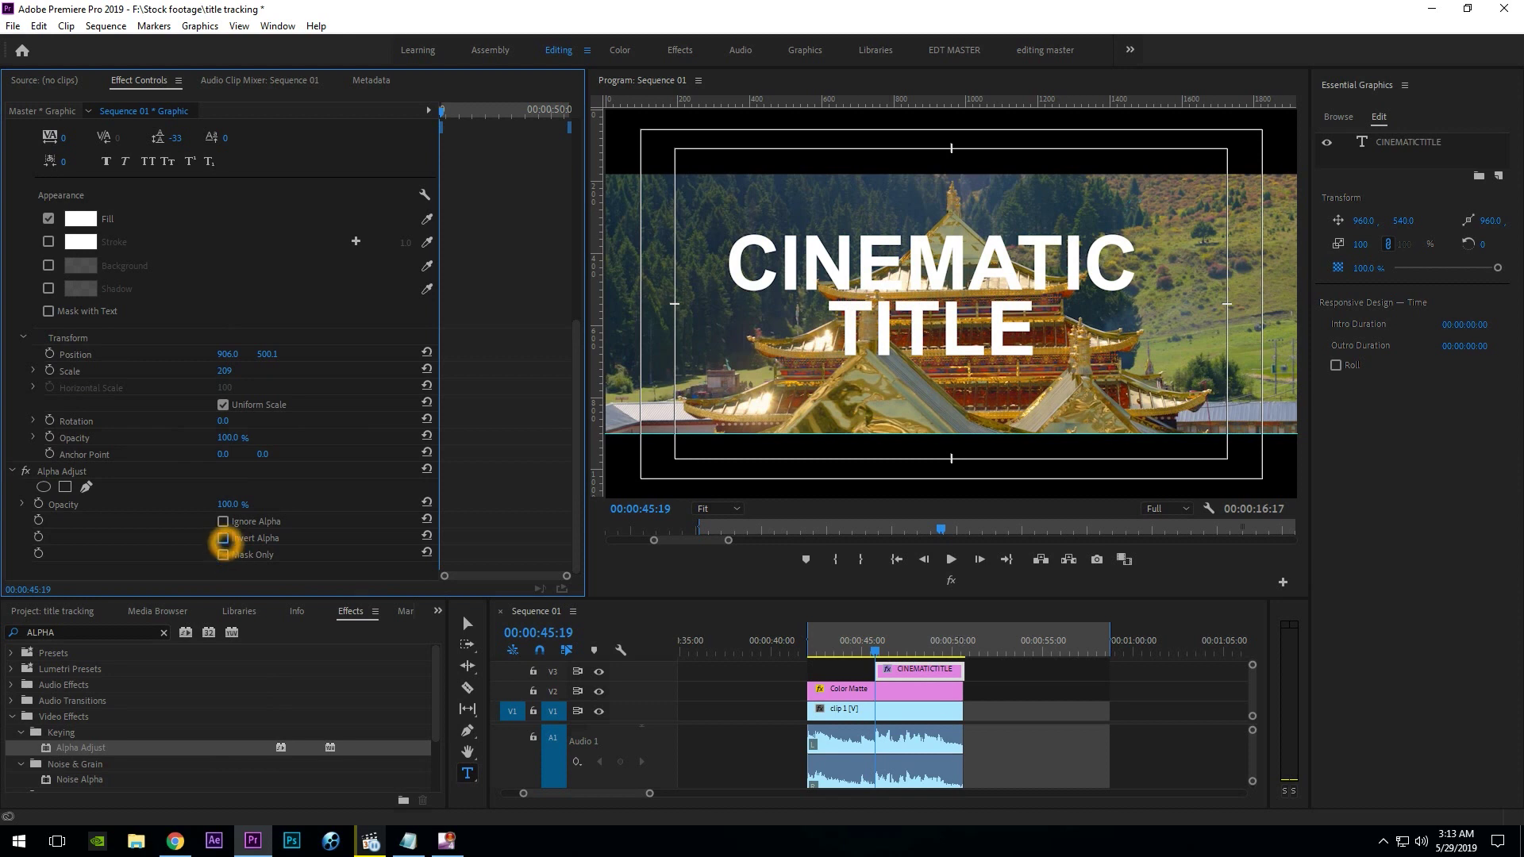
# Check Invert Alpha in Alpha Adjust and add a rectangle mask to the effect.
pyautogui.click(223, 538)
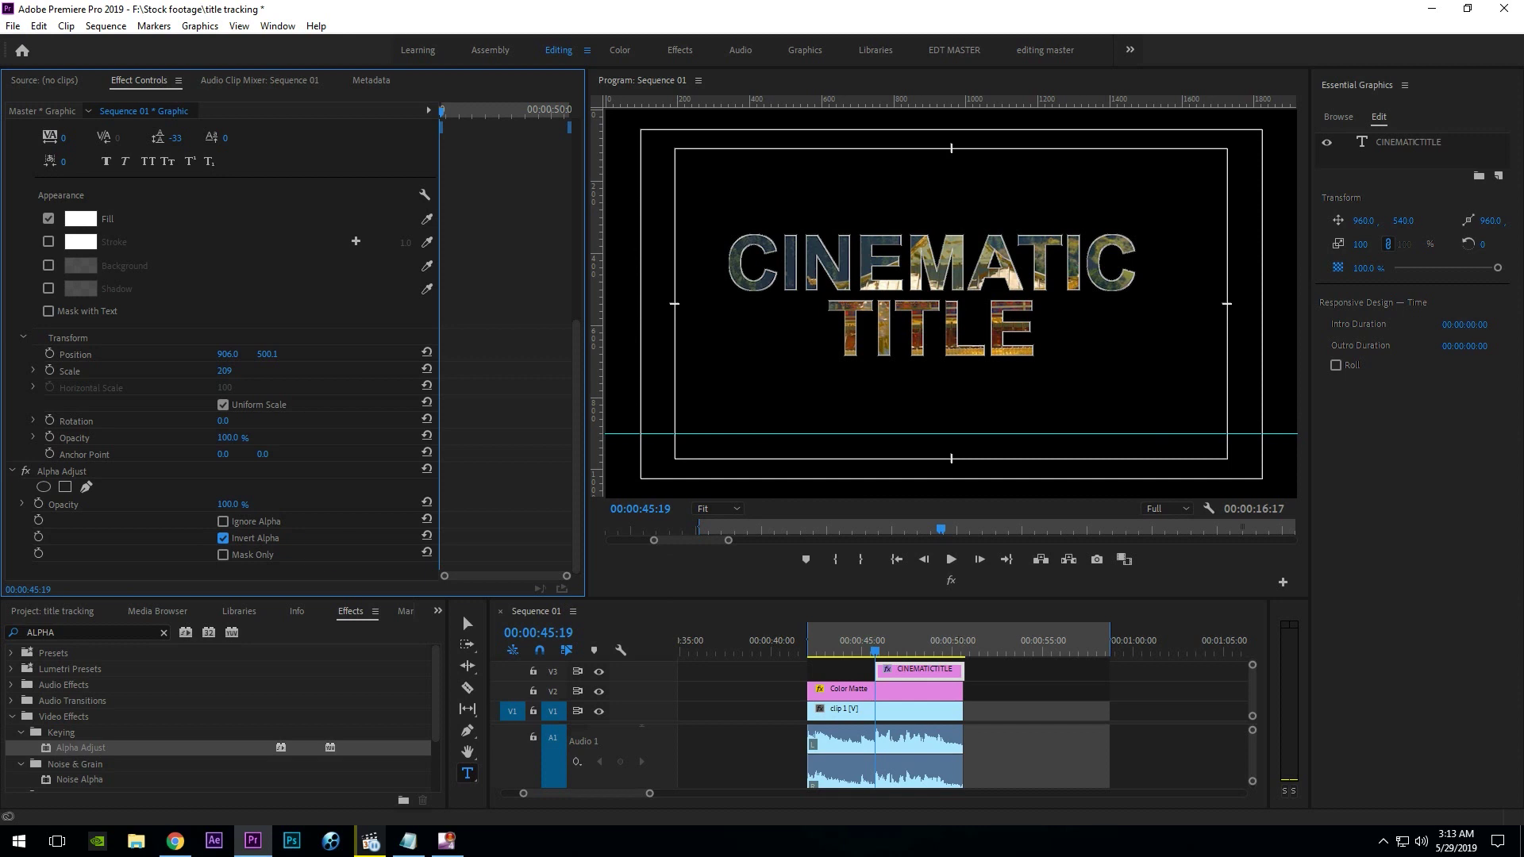
pyautogui.click(923, 680)
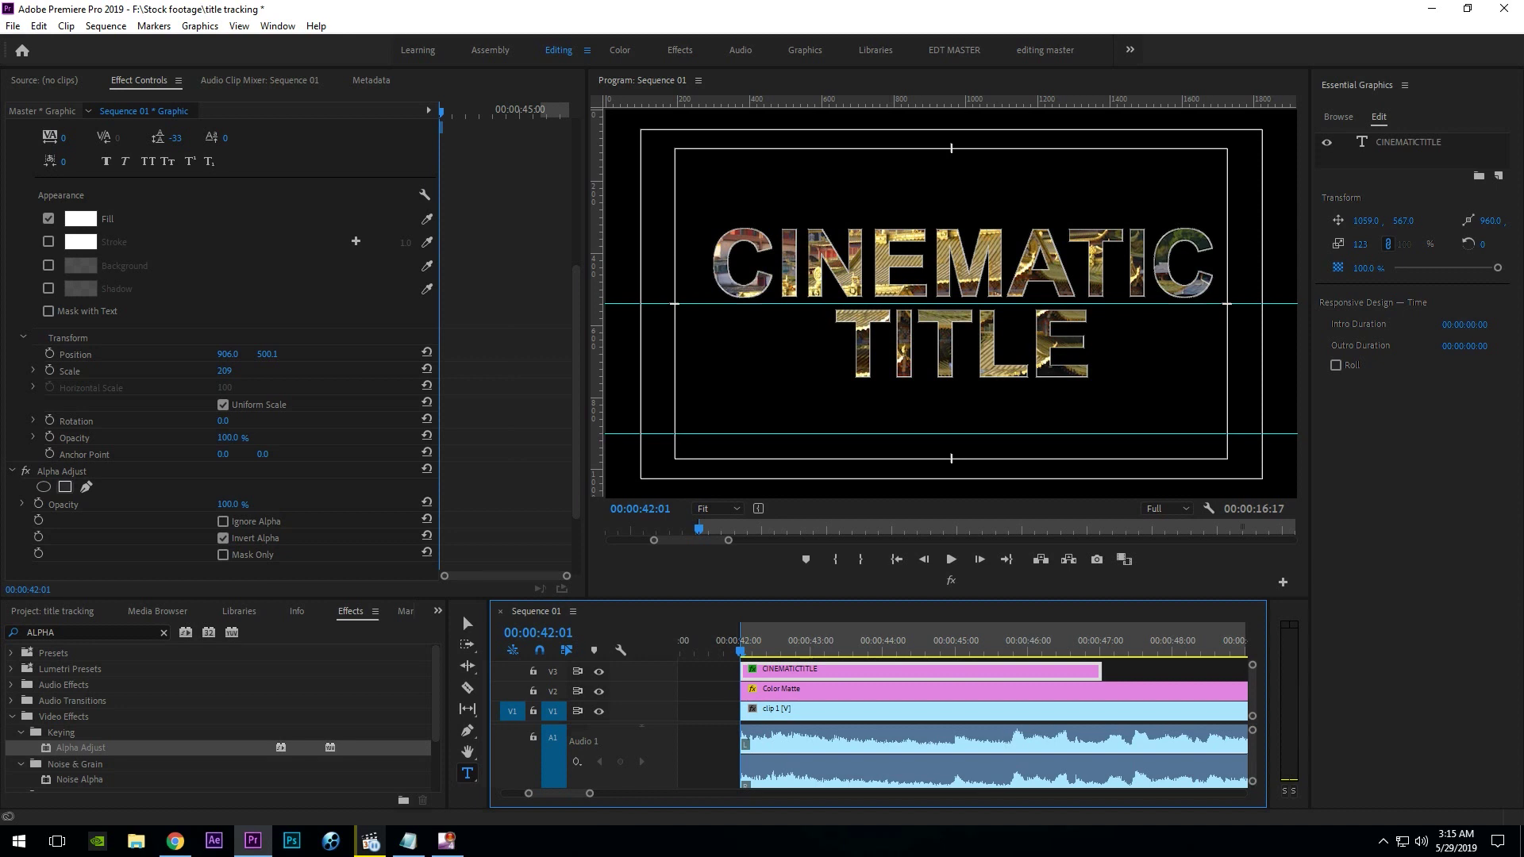
pyautogui.click(66, 488)
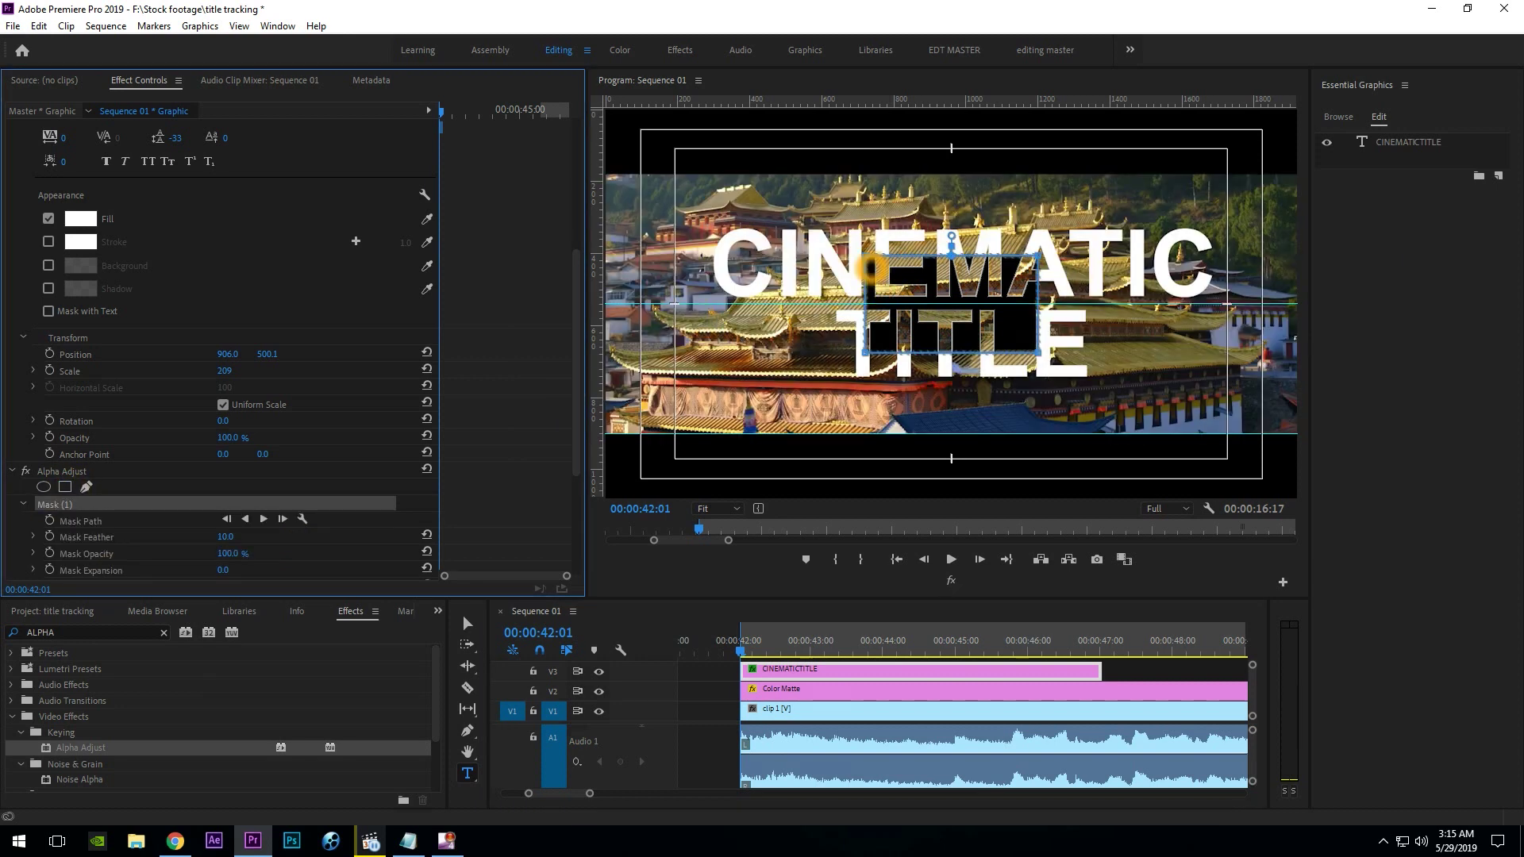
# Drag the mask corners out into a full-width horizontal band across both title lines.
pyautogui.press('v')
pyautogui.moveTo(864, 353); pyautogui.dragTo(607, 350)
pyautogui.moveTo(865, 256); pyautogui.dragTo(607, 255)
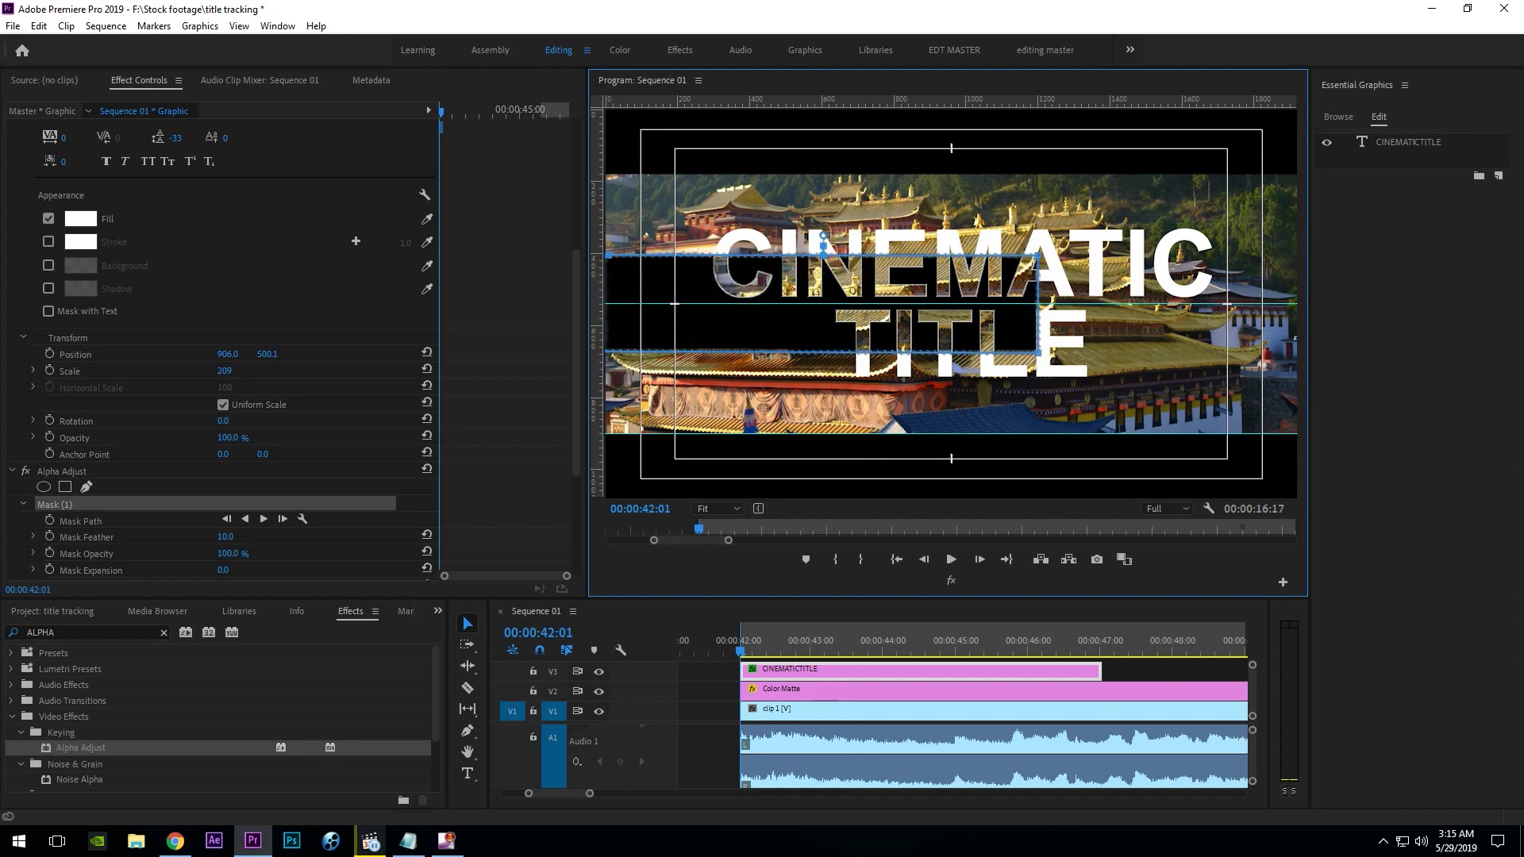
pyautogui.click(600, 284)
pyautogui.moveTo(1038, 304); pyautogui.dragTo(1332, 351)
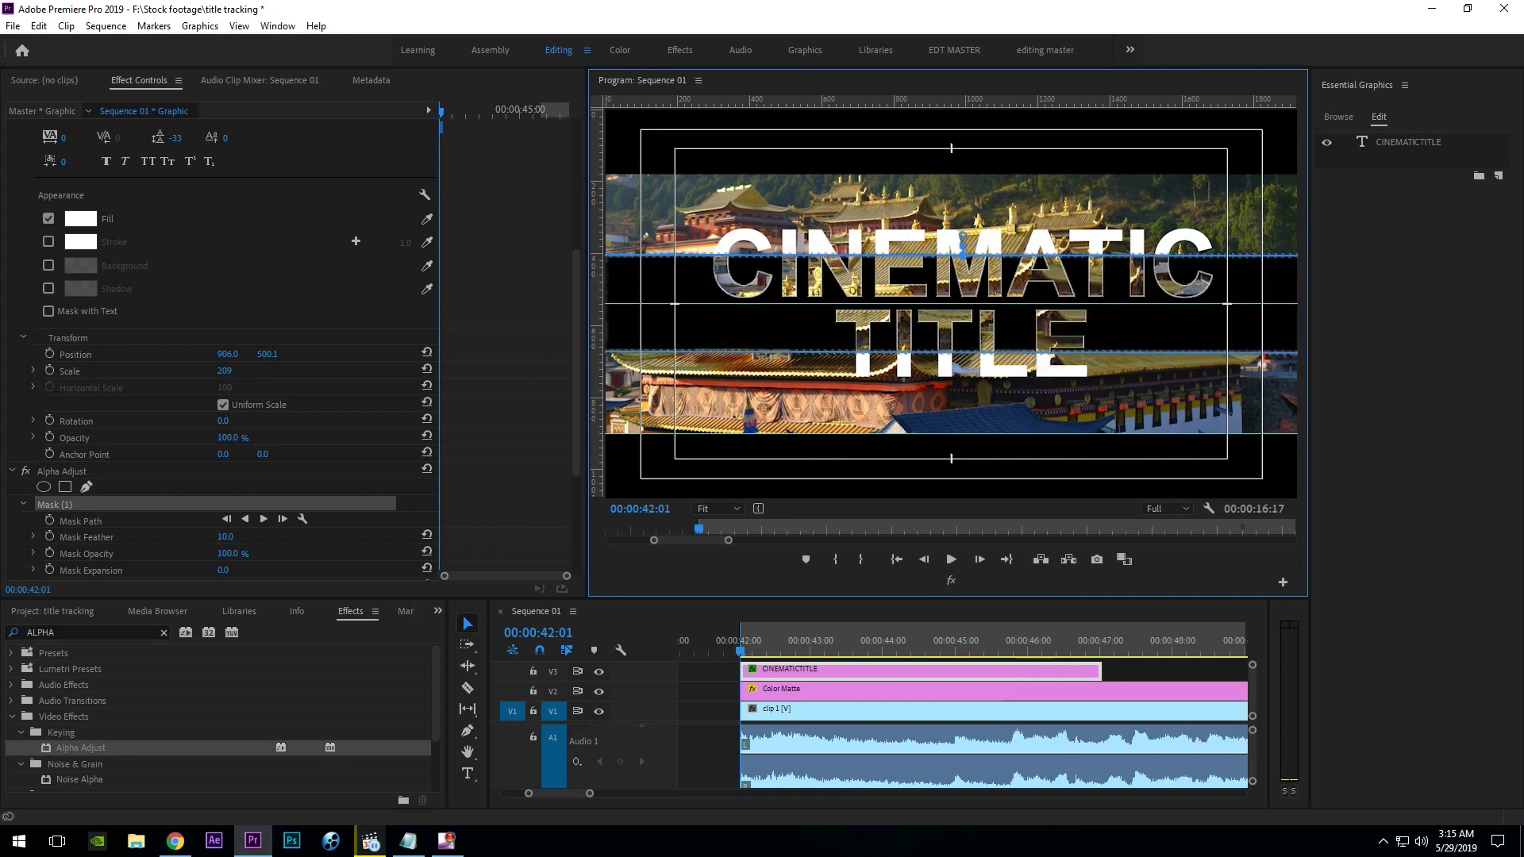
pyautogui.scroll(-1, 500, 482)
pyautogui.scroll(-3, 499, 481)
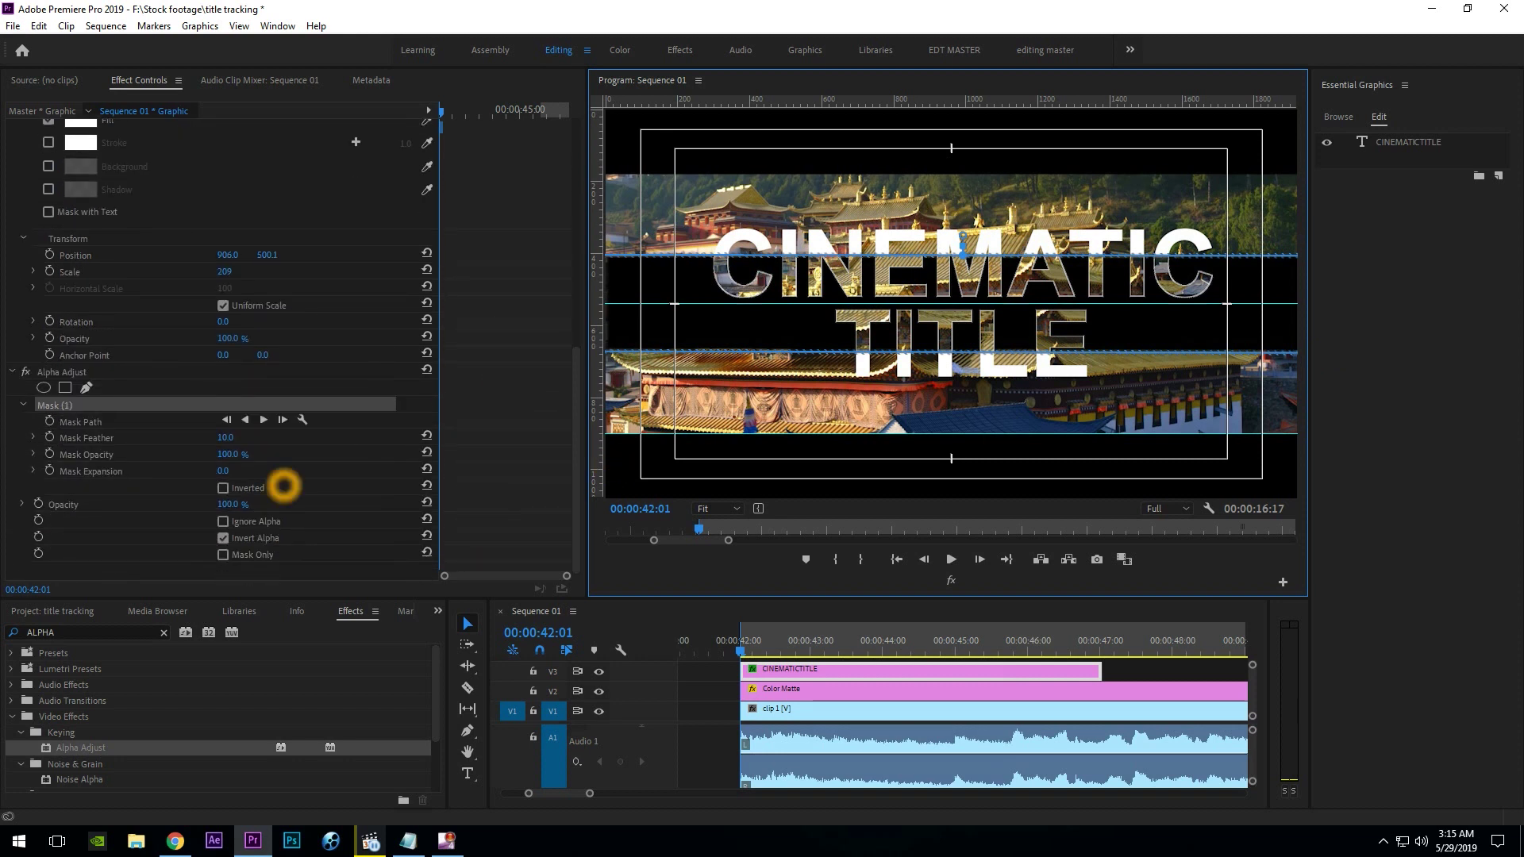
# Invert Mask (1), set Mask Expansion to -144, and park the playhead at 00:00:42:01.
pyautogui.click(223, 487)
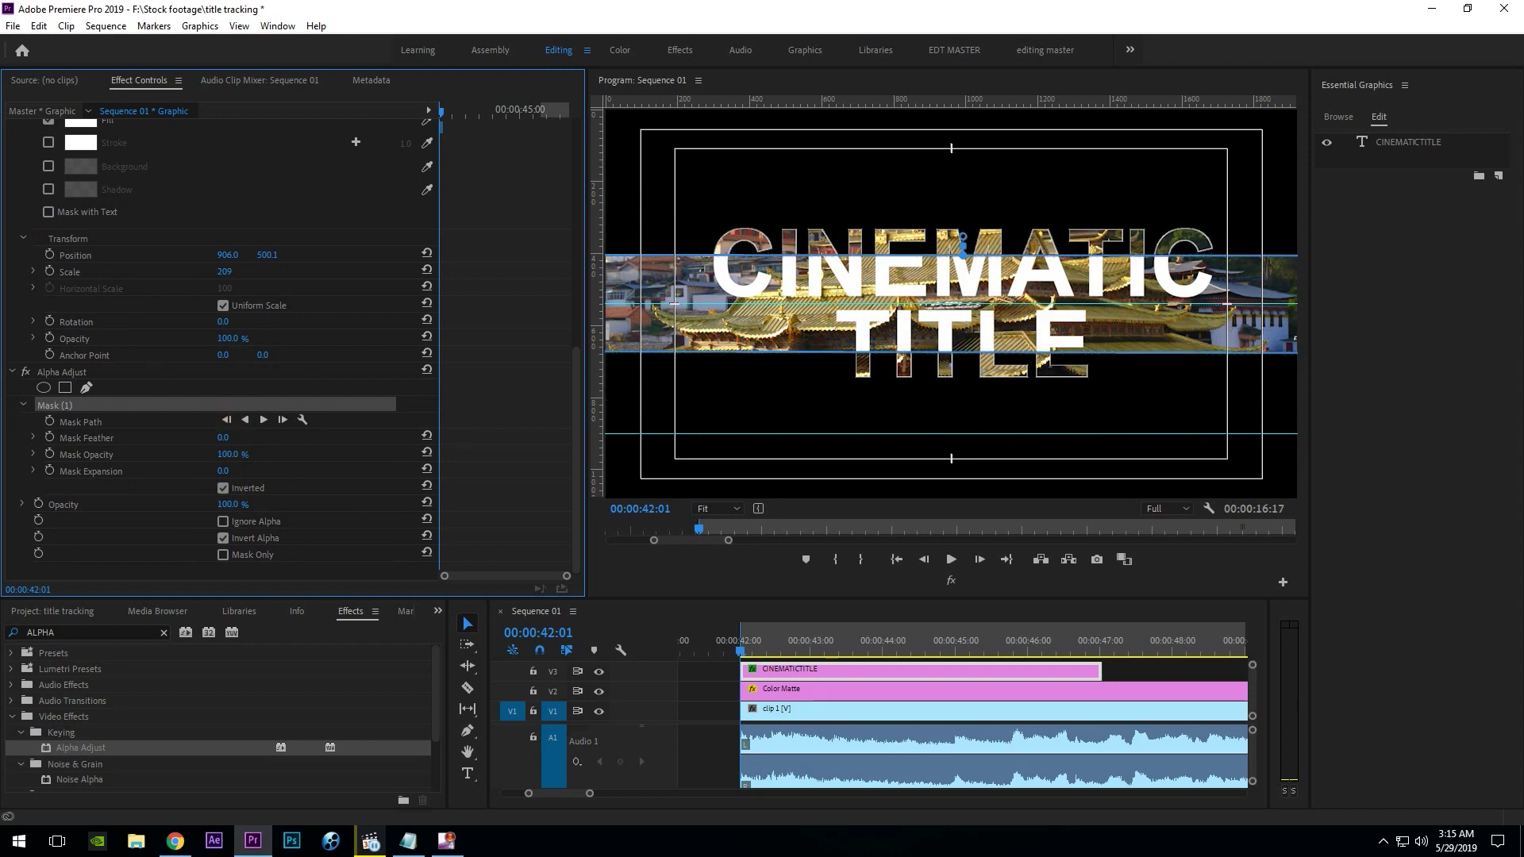
pyautogui.click(964, 254)
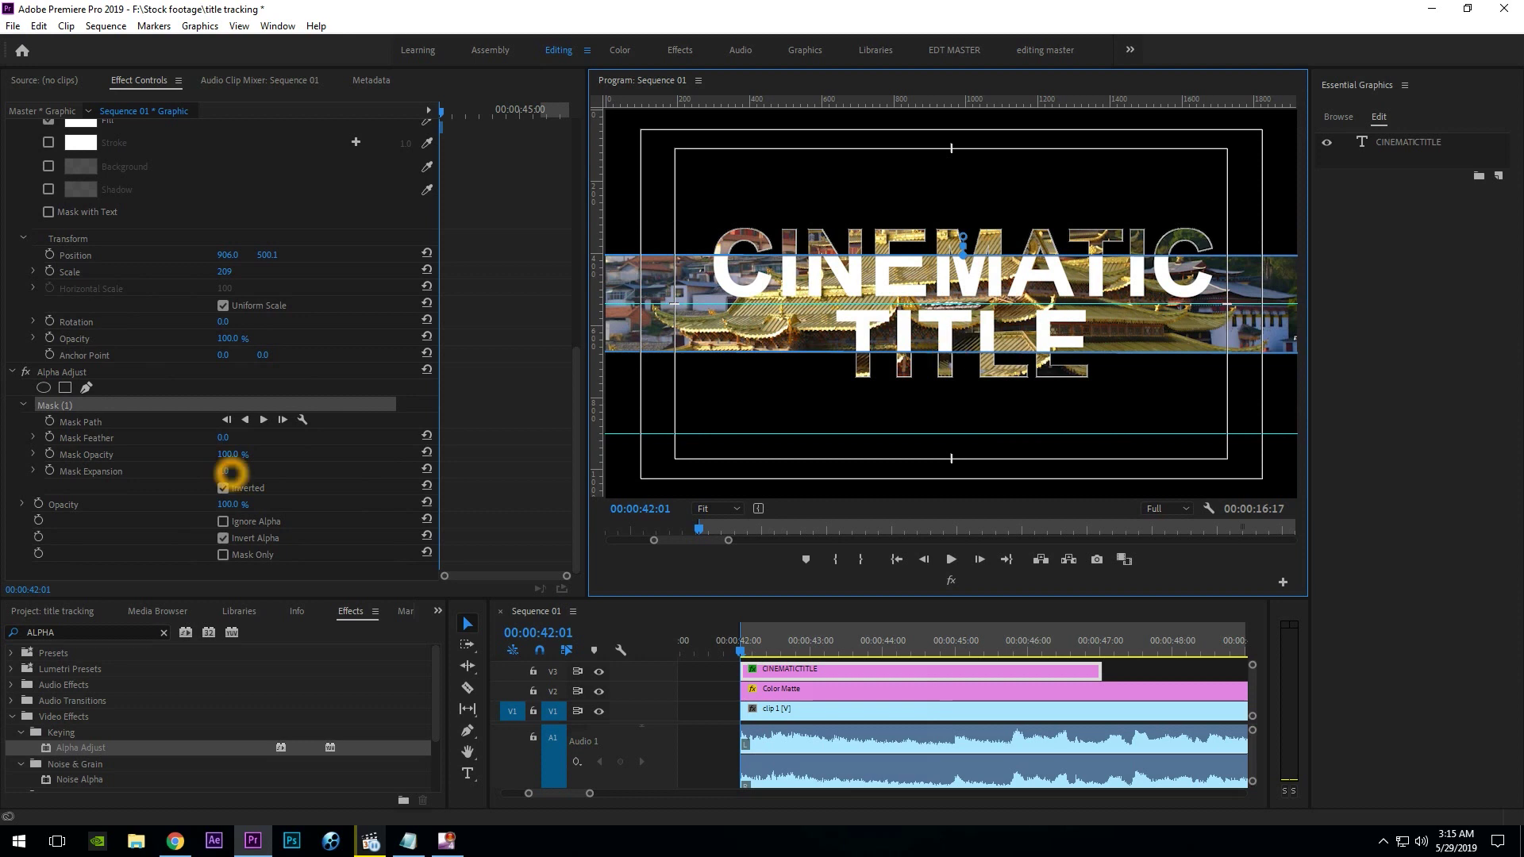
pyautogui.moveTo(231, 474); pyautogui.dragTo(112, 470)
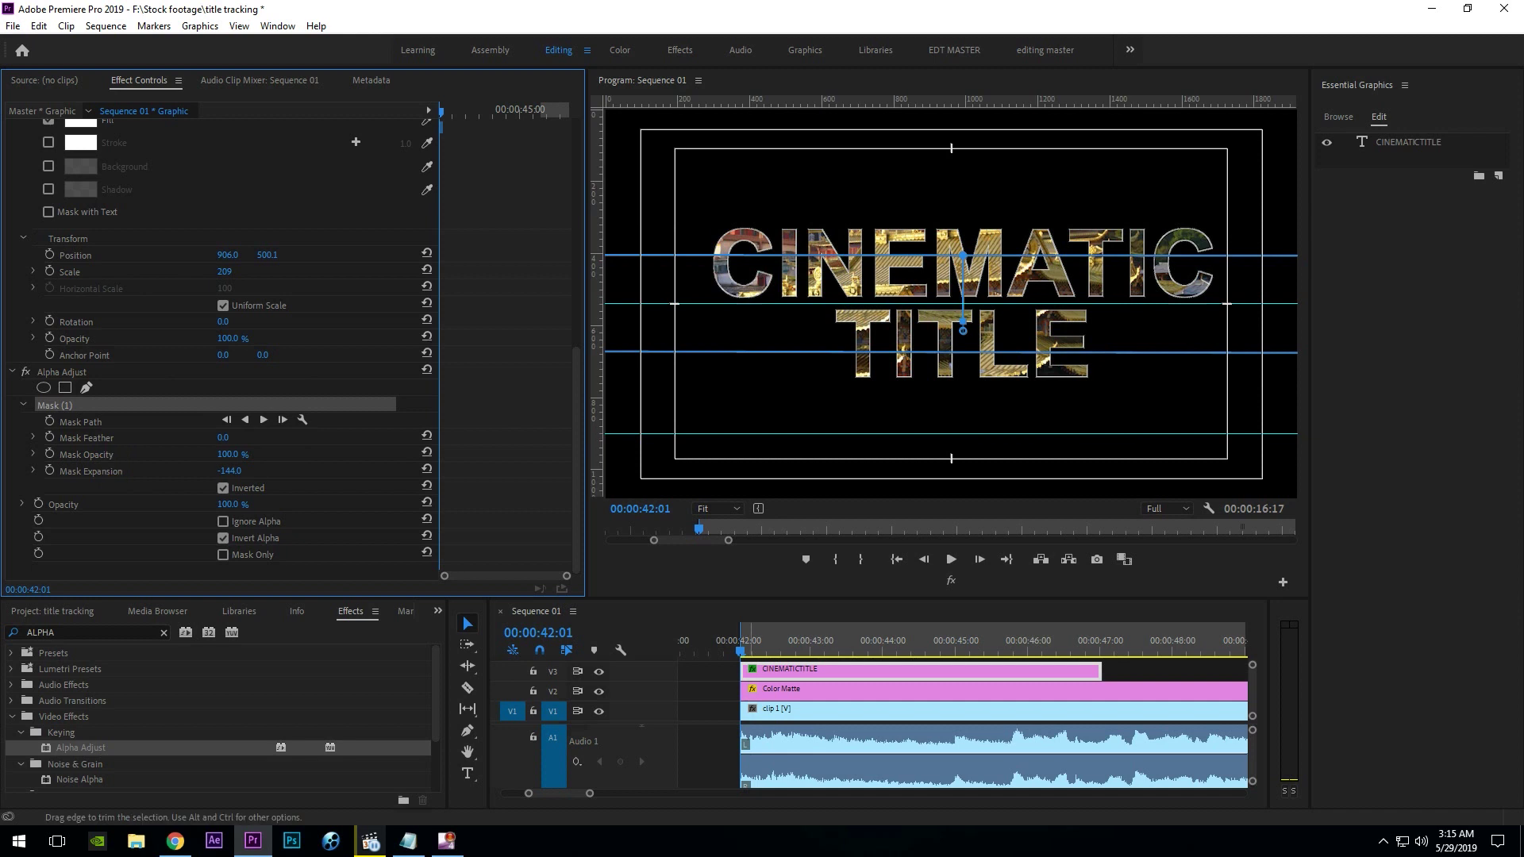
pyautogui.click(742, 647)
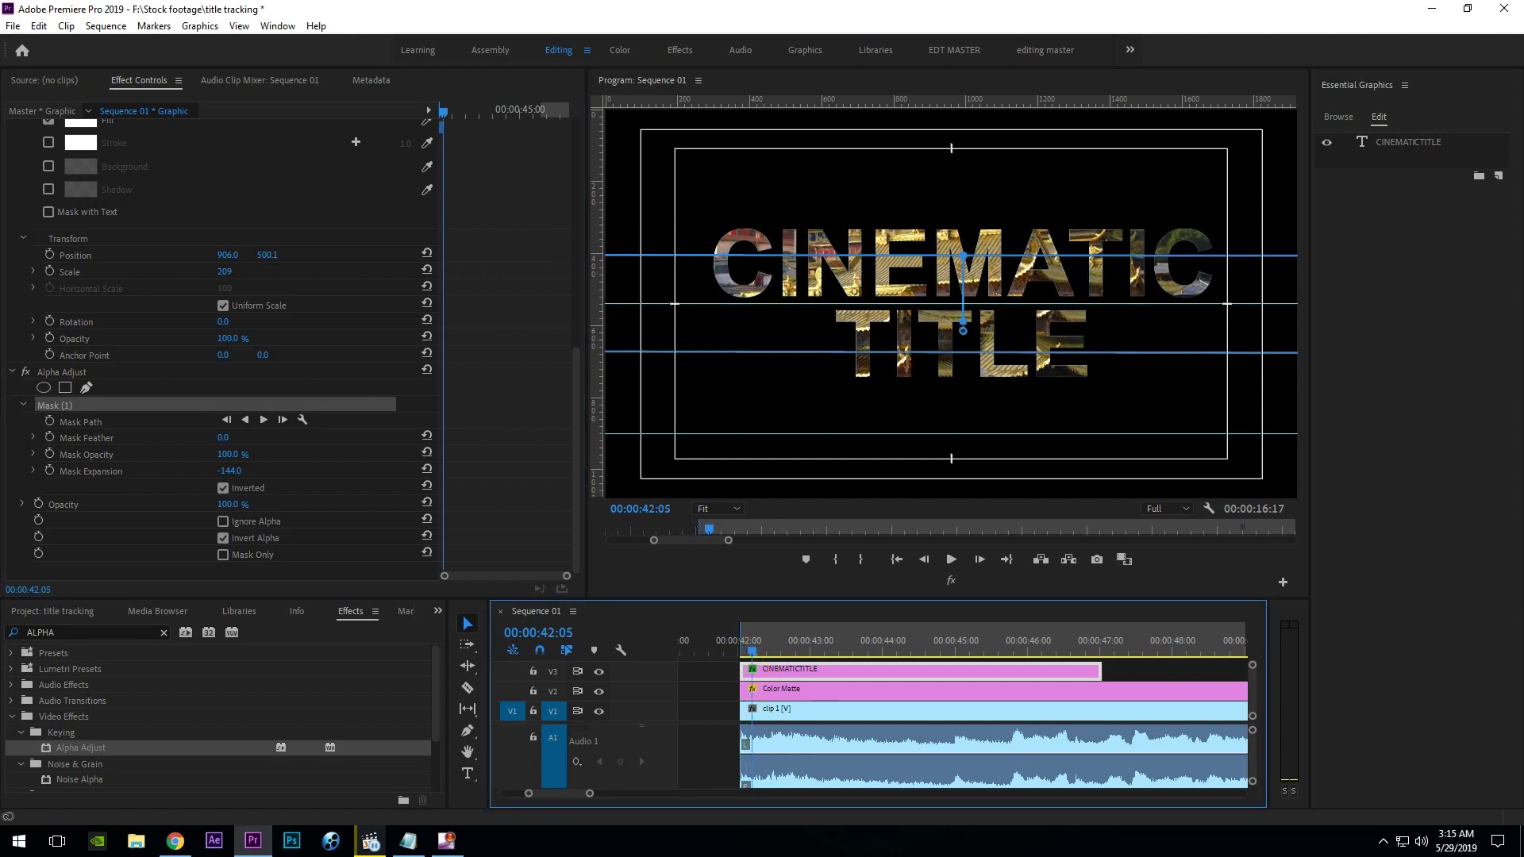
pyautogui.click(741, 649)
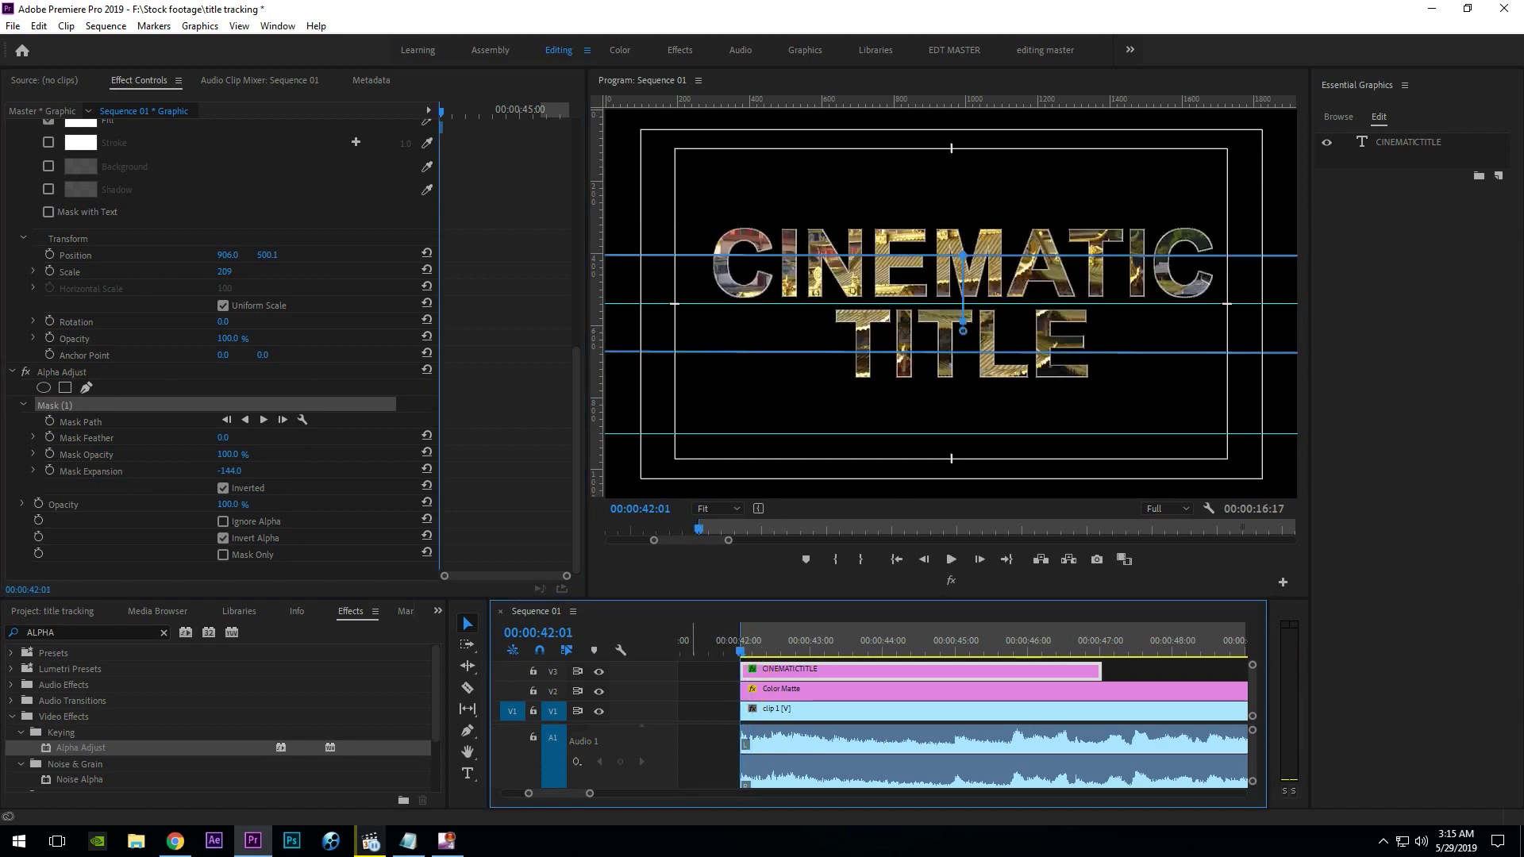
# Keyframe Mask Expansion and widen it to 440 at 00:00:44:07 to reveal the full footage.
pyautogui.click(48, 471)
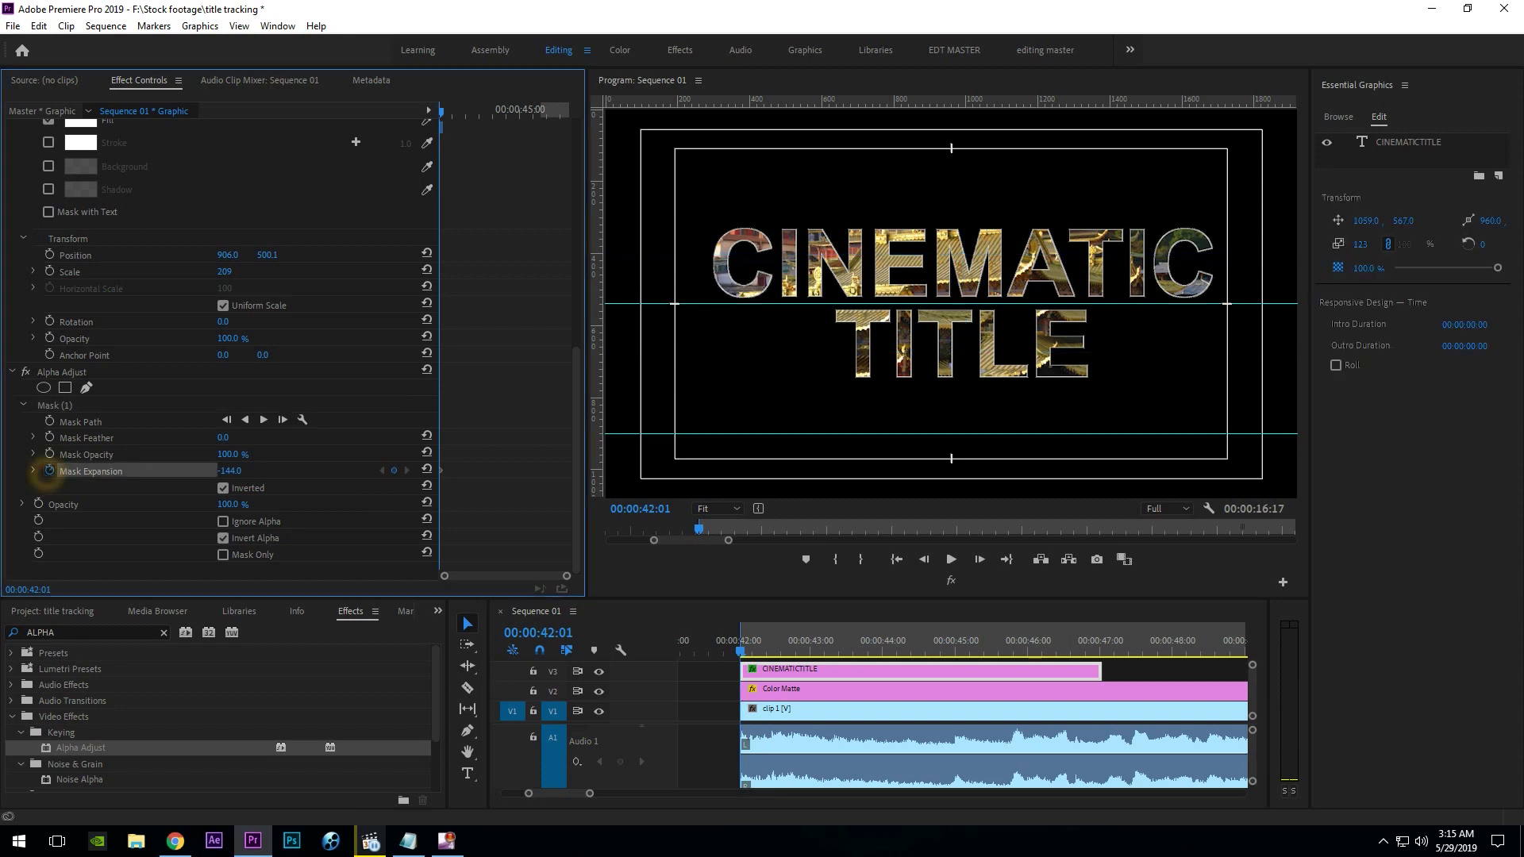
pyautogui.moveTo(817, 640); pyautogui.dragTo(905, 640)
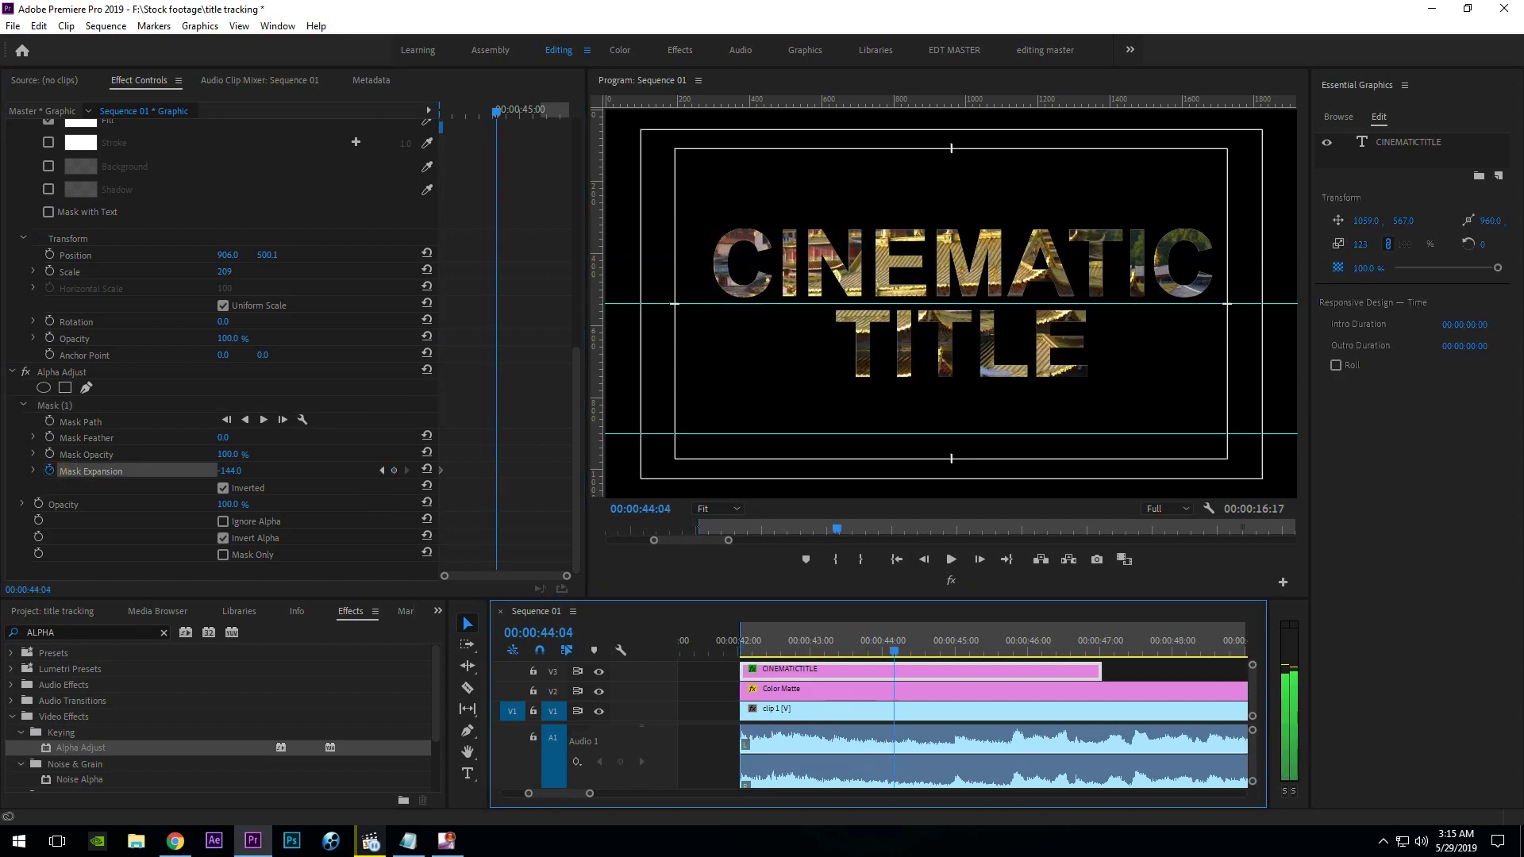
pyautogui.moveTo(238, 471); pyautogui.dragTo(441, 470)
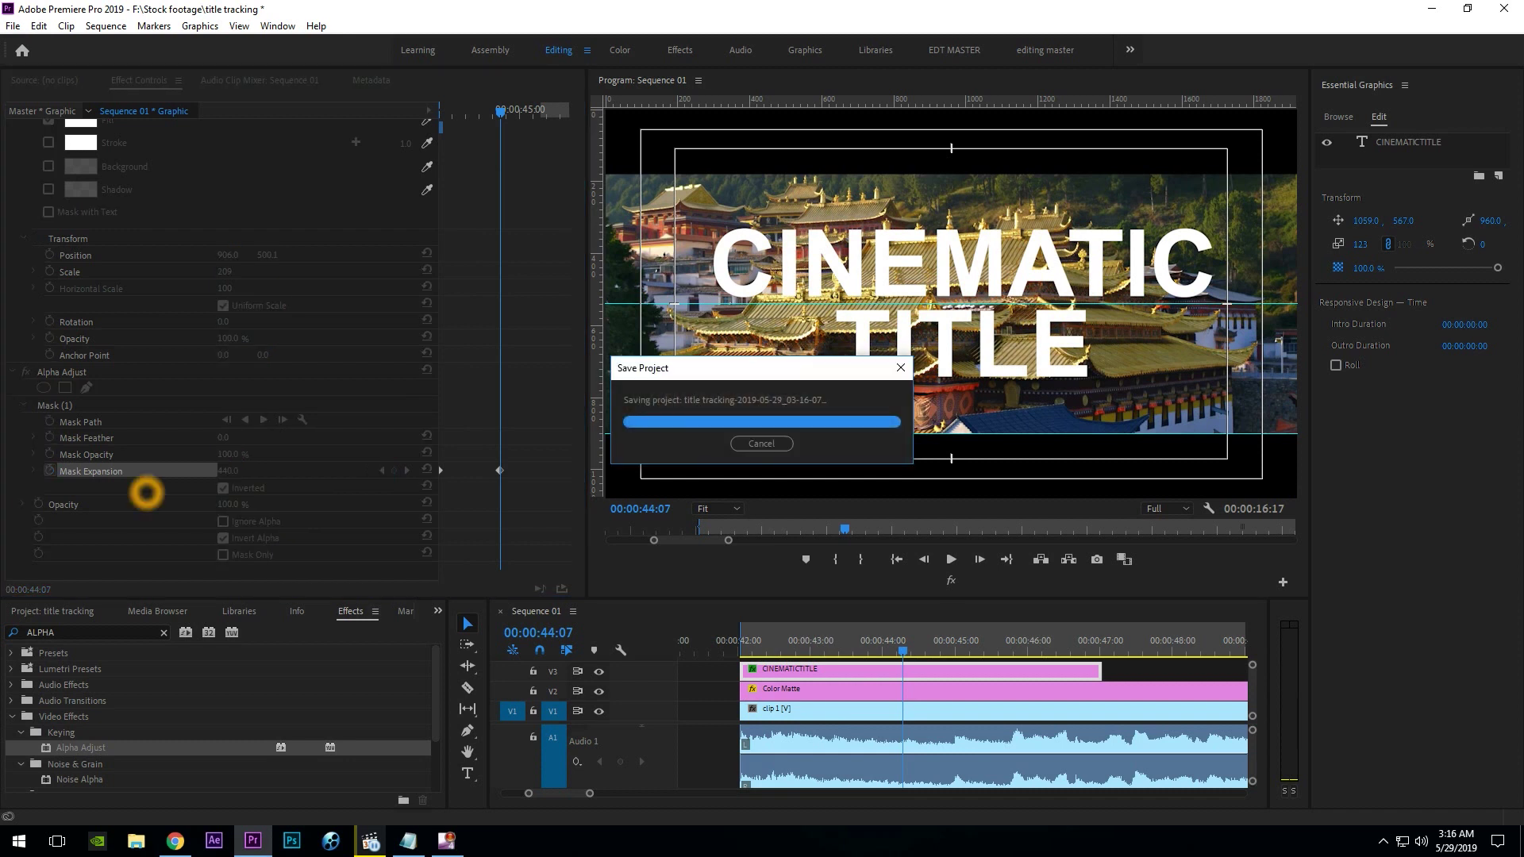
# Ease Out the first Mask Expansion keyframe and Ease In the second.
pyautogui.rightClick(500, 472)
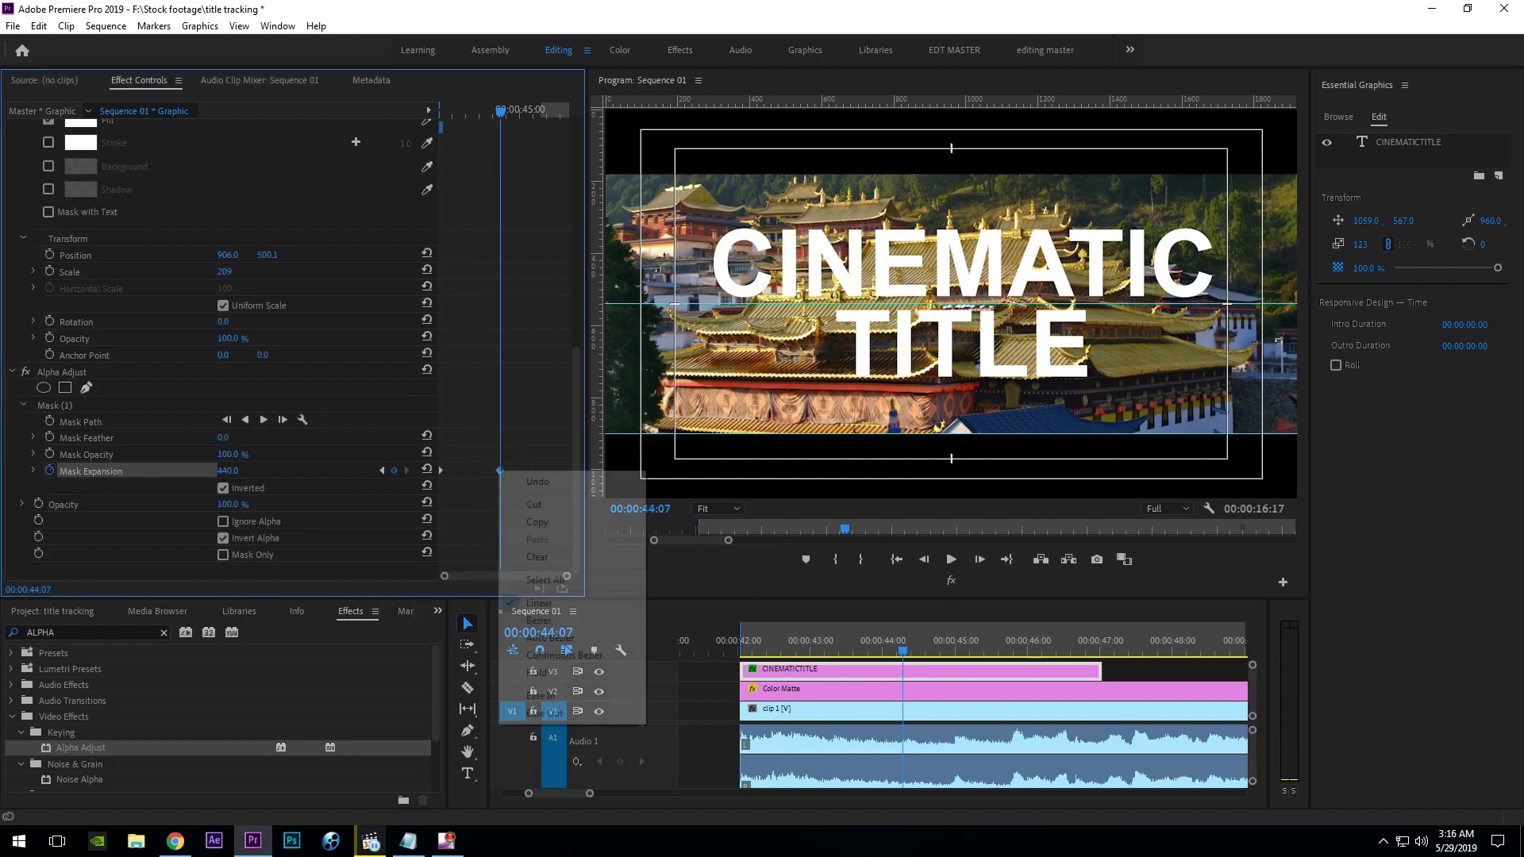
pyautogui.click(544, 713)
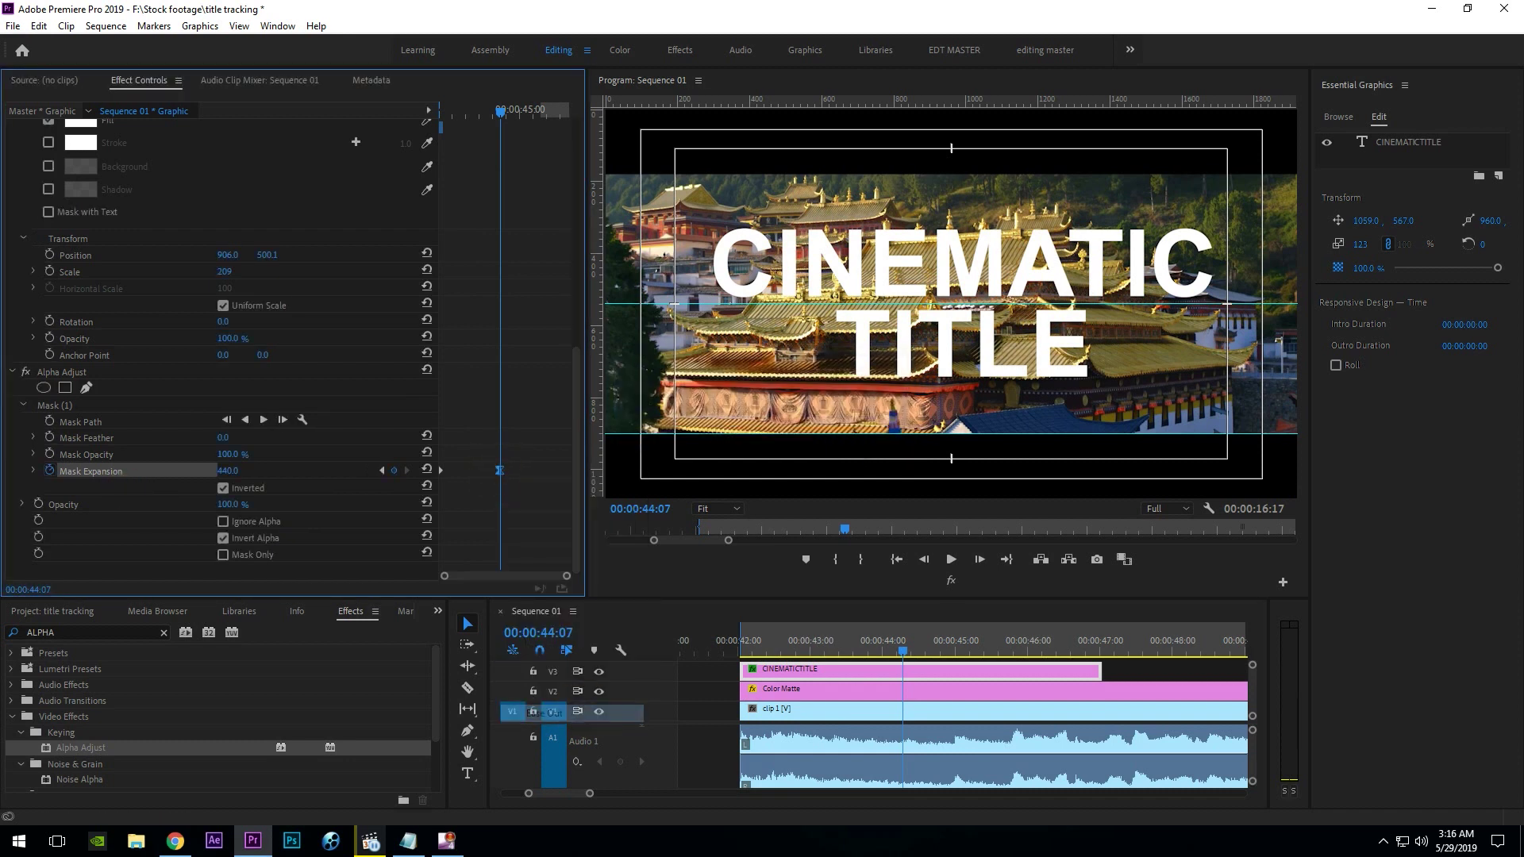
pyautogui.rightClick(443, 470)
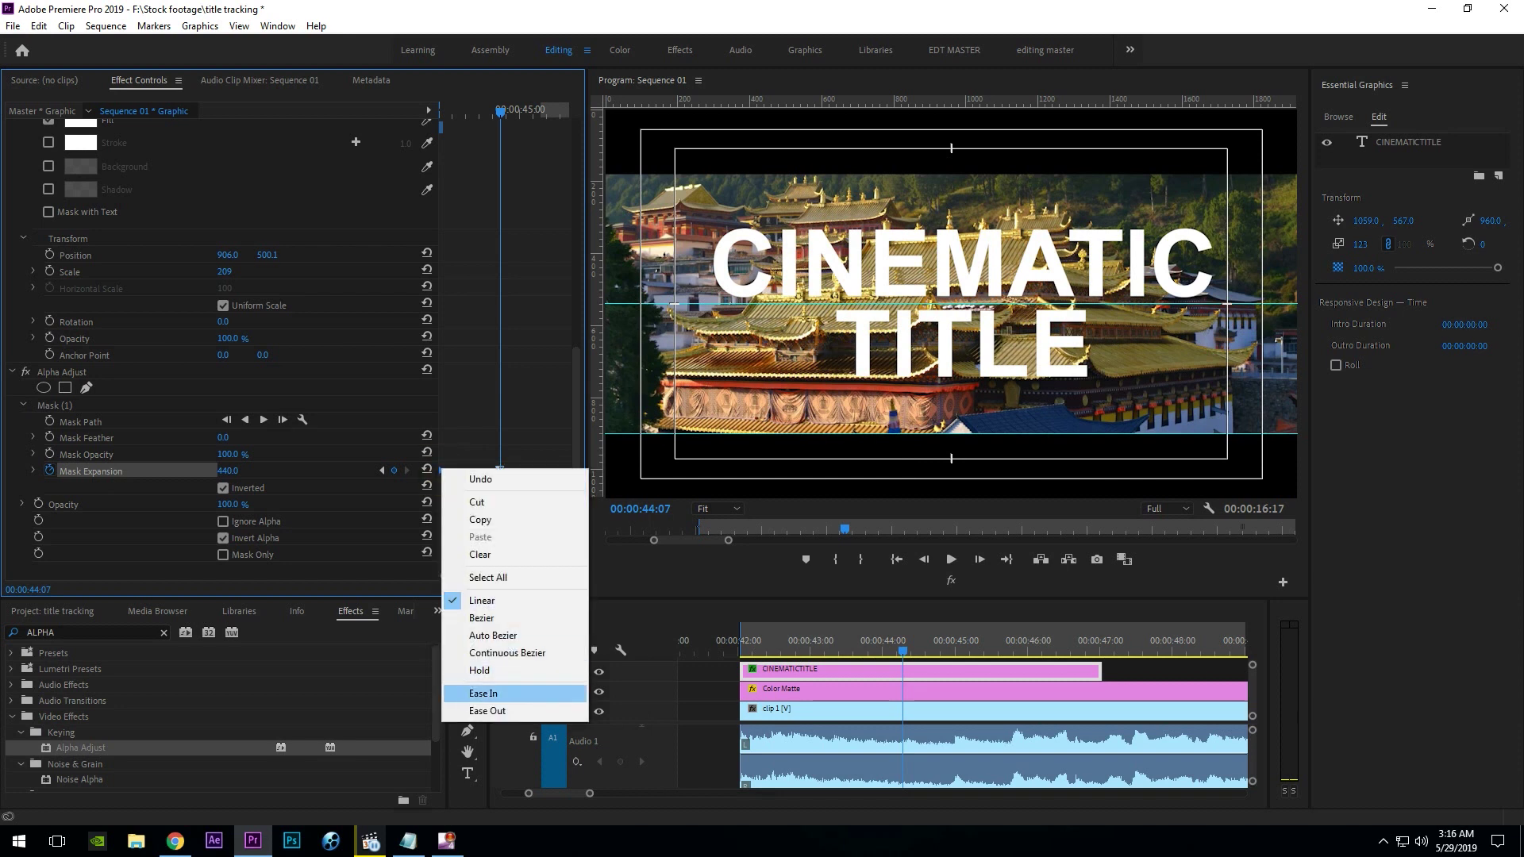
pyautogui.click(484, 693)
pyautogui.click(816, 644)
# Play back the eased strip reveal from its start, then select the 'ALPHA' effects search text.
pyautogui.moveTo(815, 645); pyautogui.dragTo(740, 650)
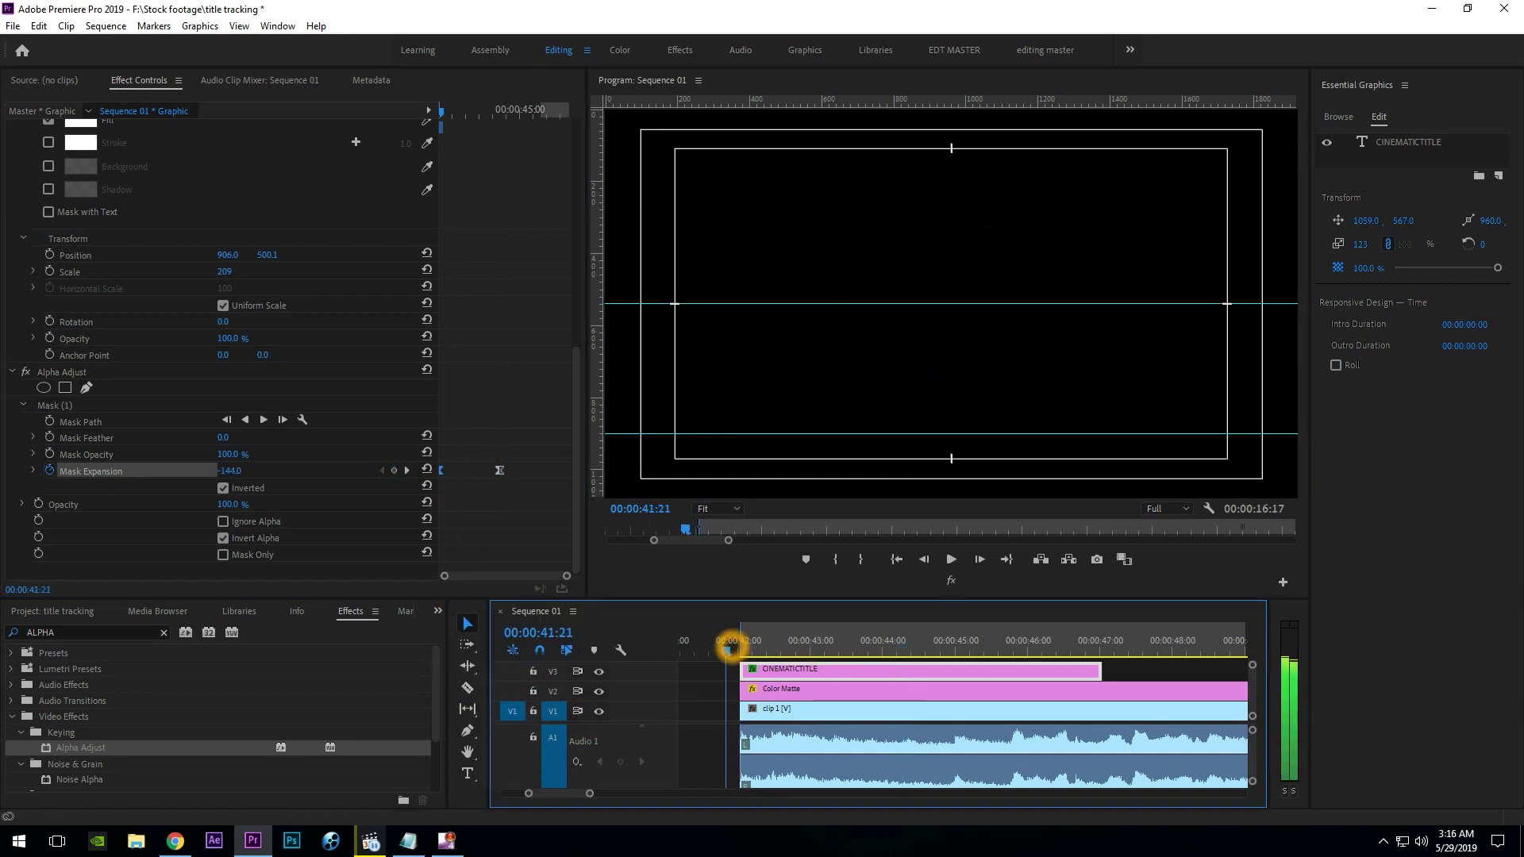
pyautogui.press('space')
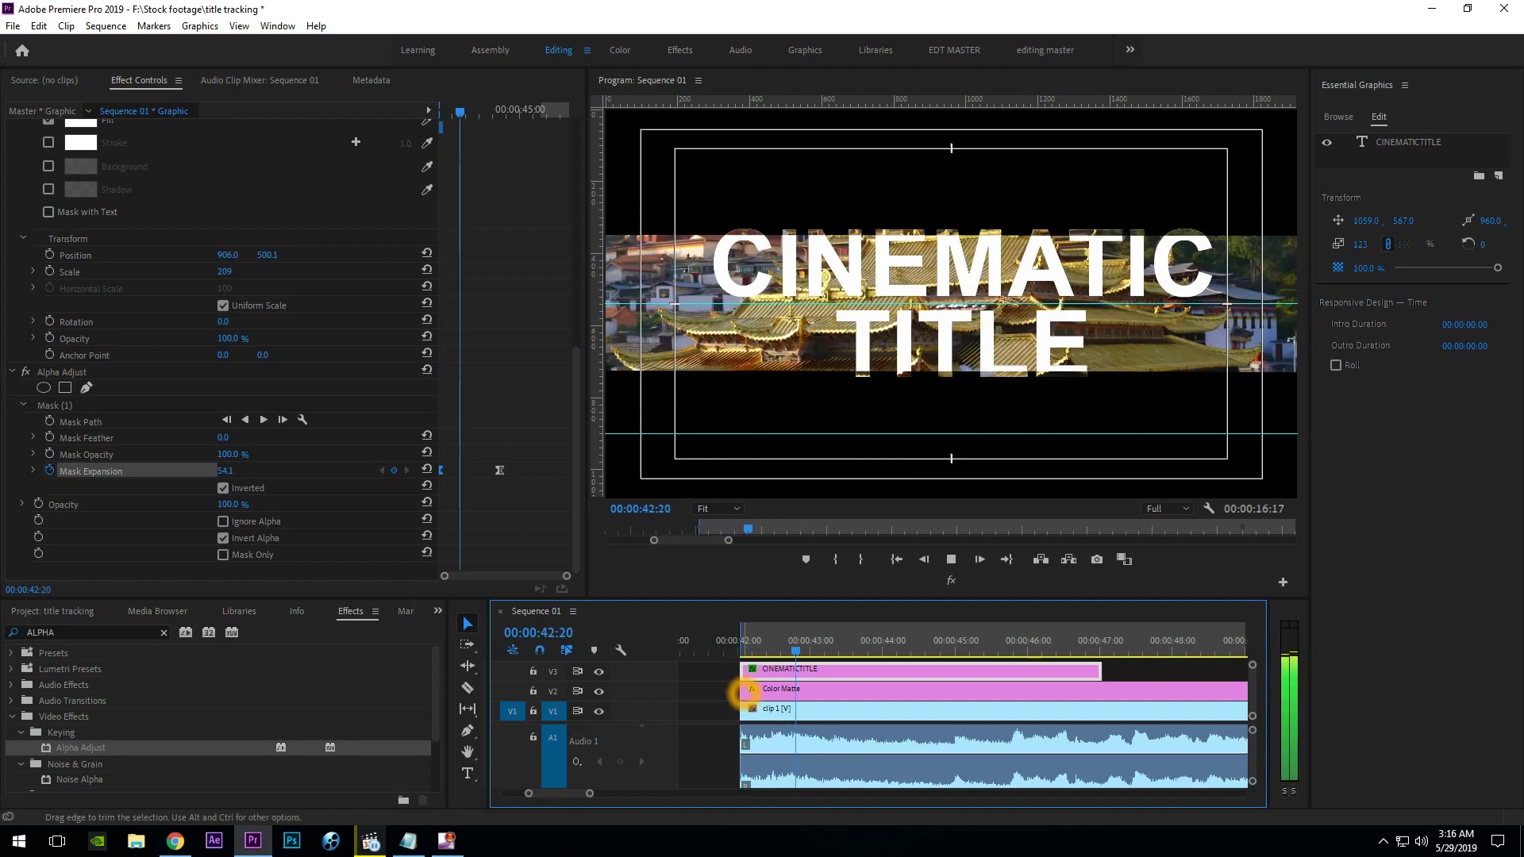
pyautogui.press('space')
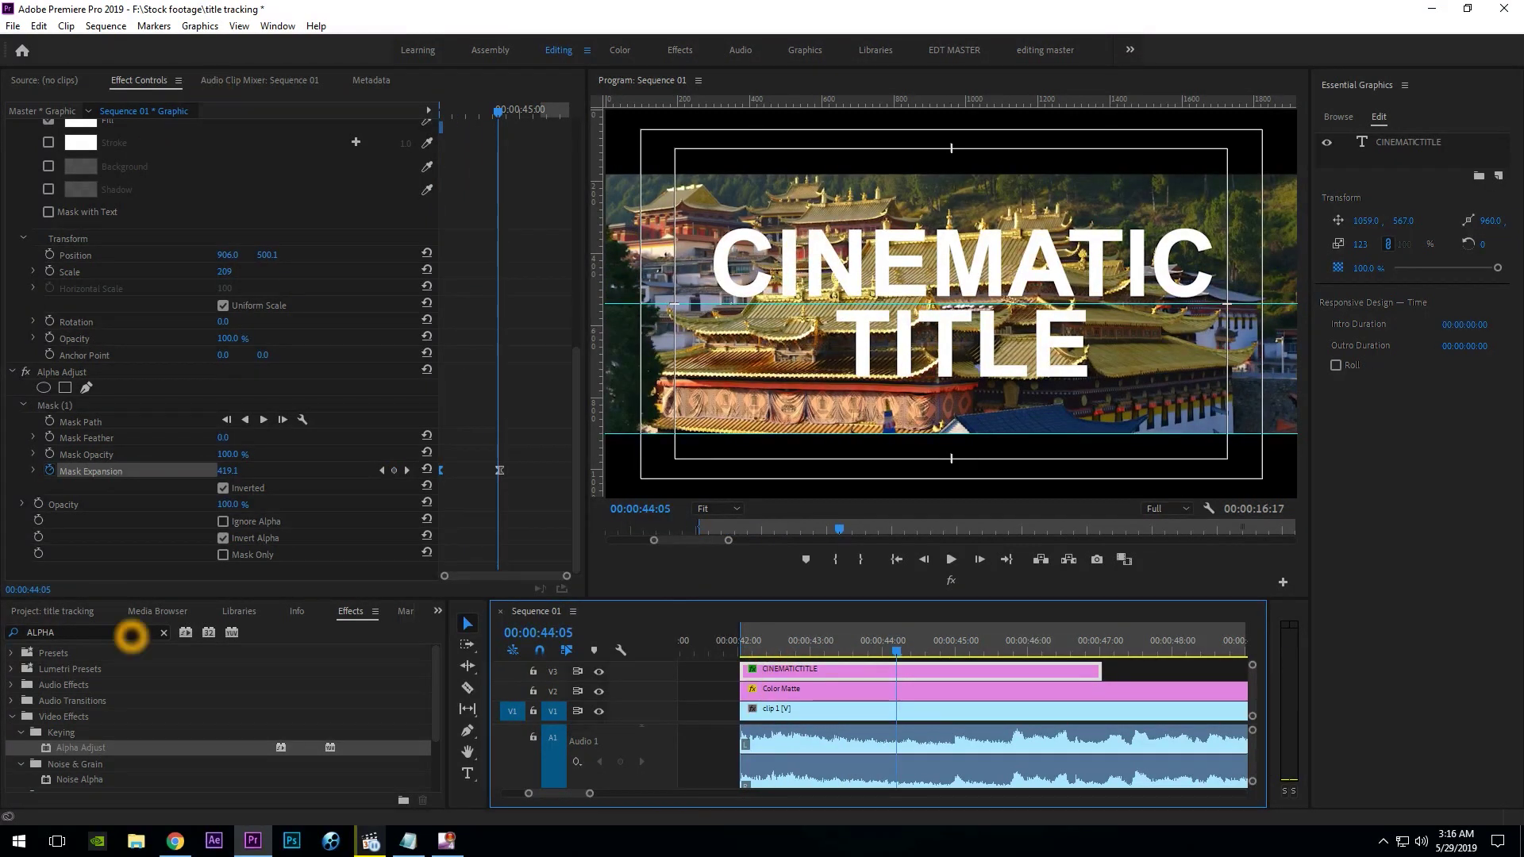
pyautogui.click(131, 635)
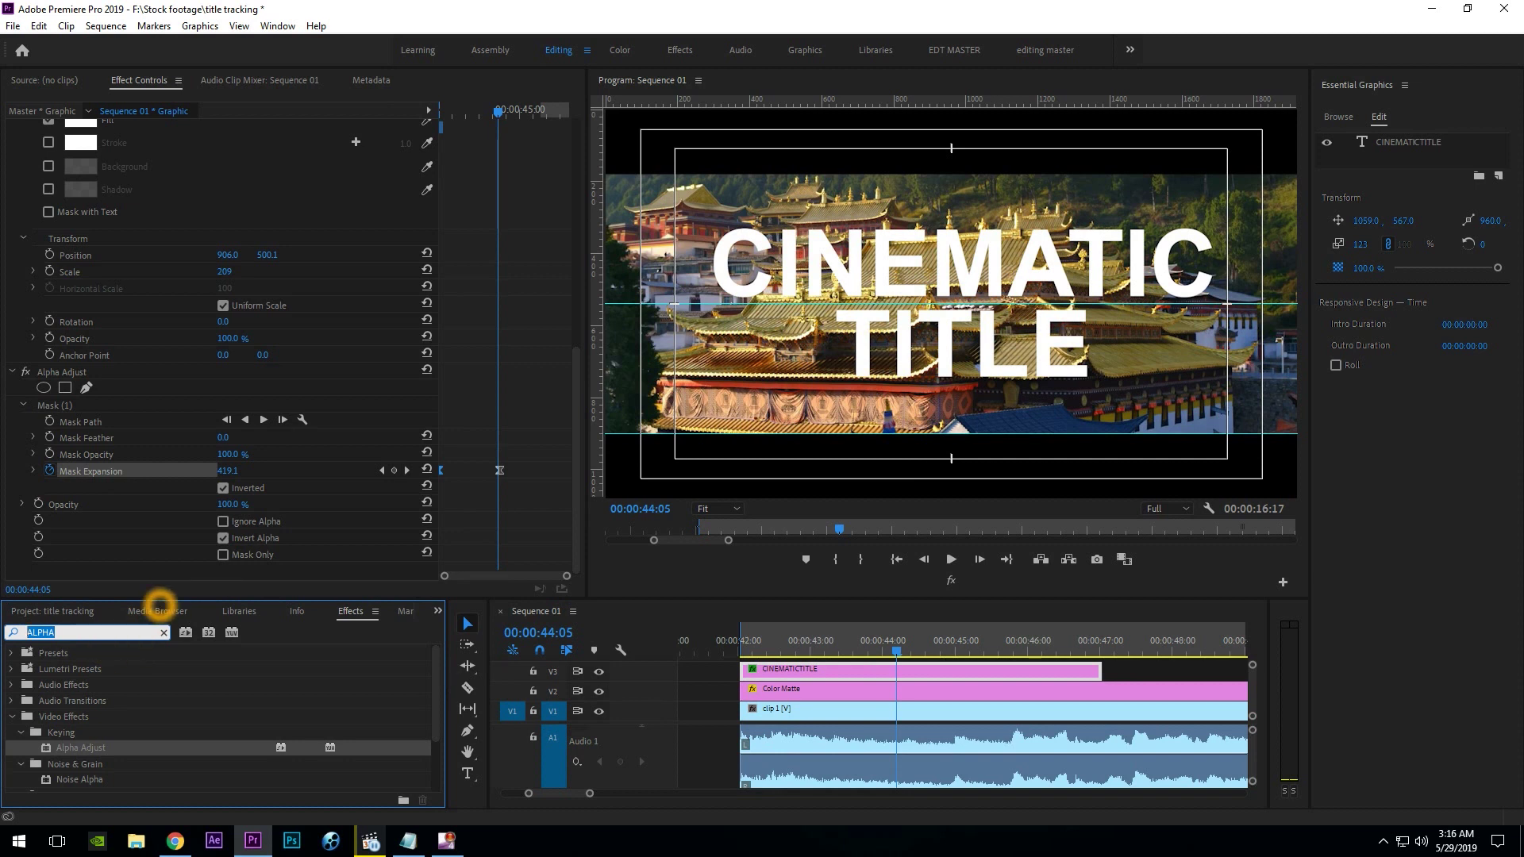
# Search effects for 'DISS' and place Dip to Black at the CINEMATICTITLE clip's start, then select it.
pyautogui.write('DISS')
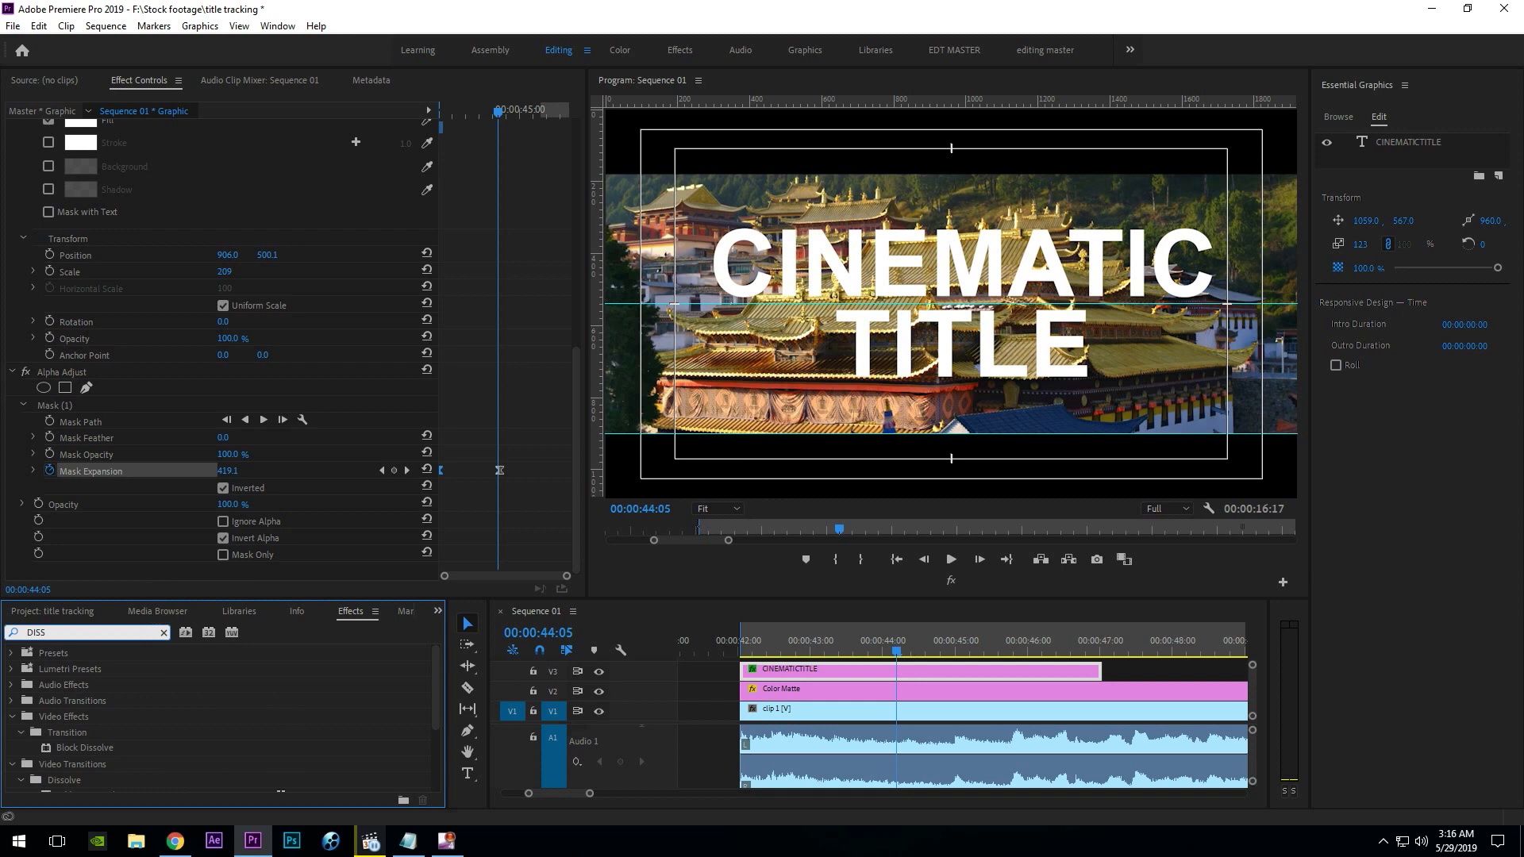
pyautogui.scroll(-3, 105, 753)
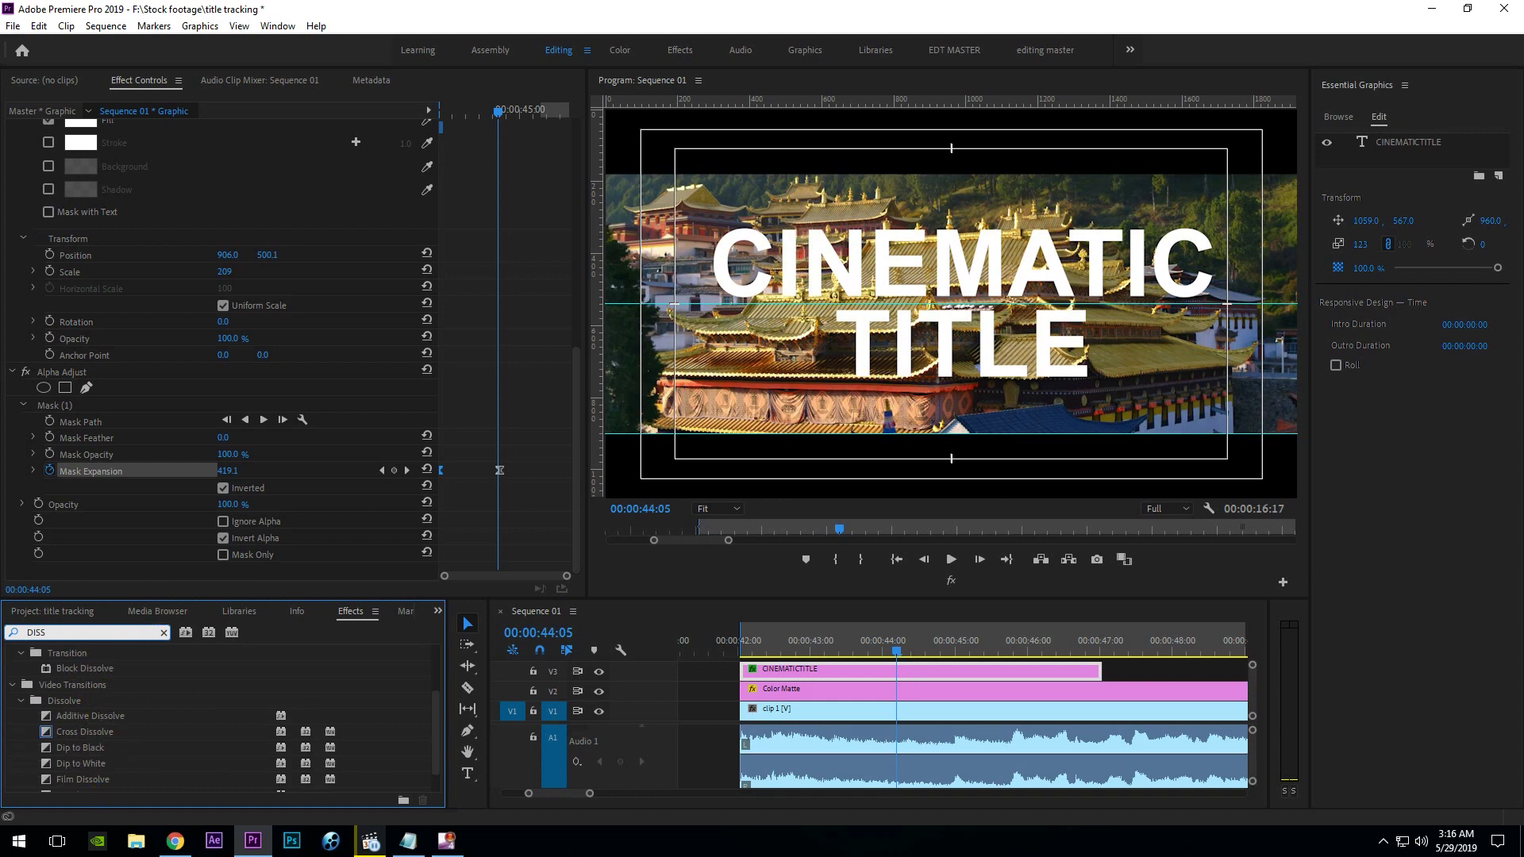
pyautogui.scroll(-1, 103, 758)
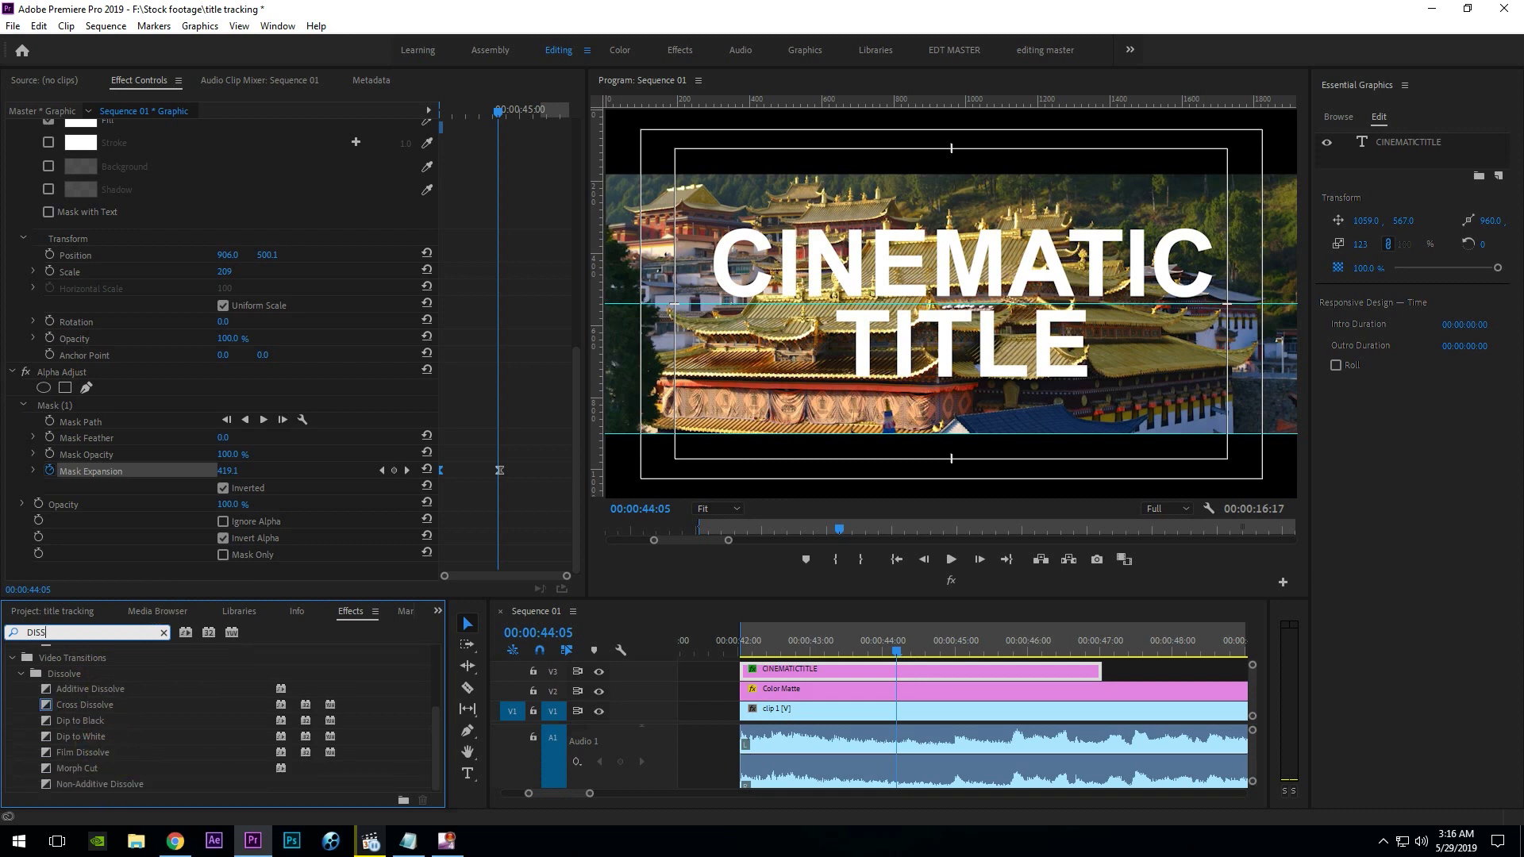
pyautogui.moveTo(48, 721); pyautogui.dragTo(750, 671)
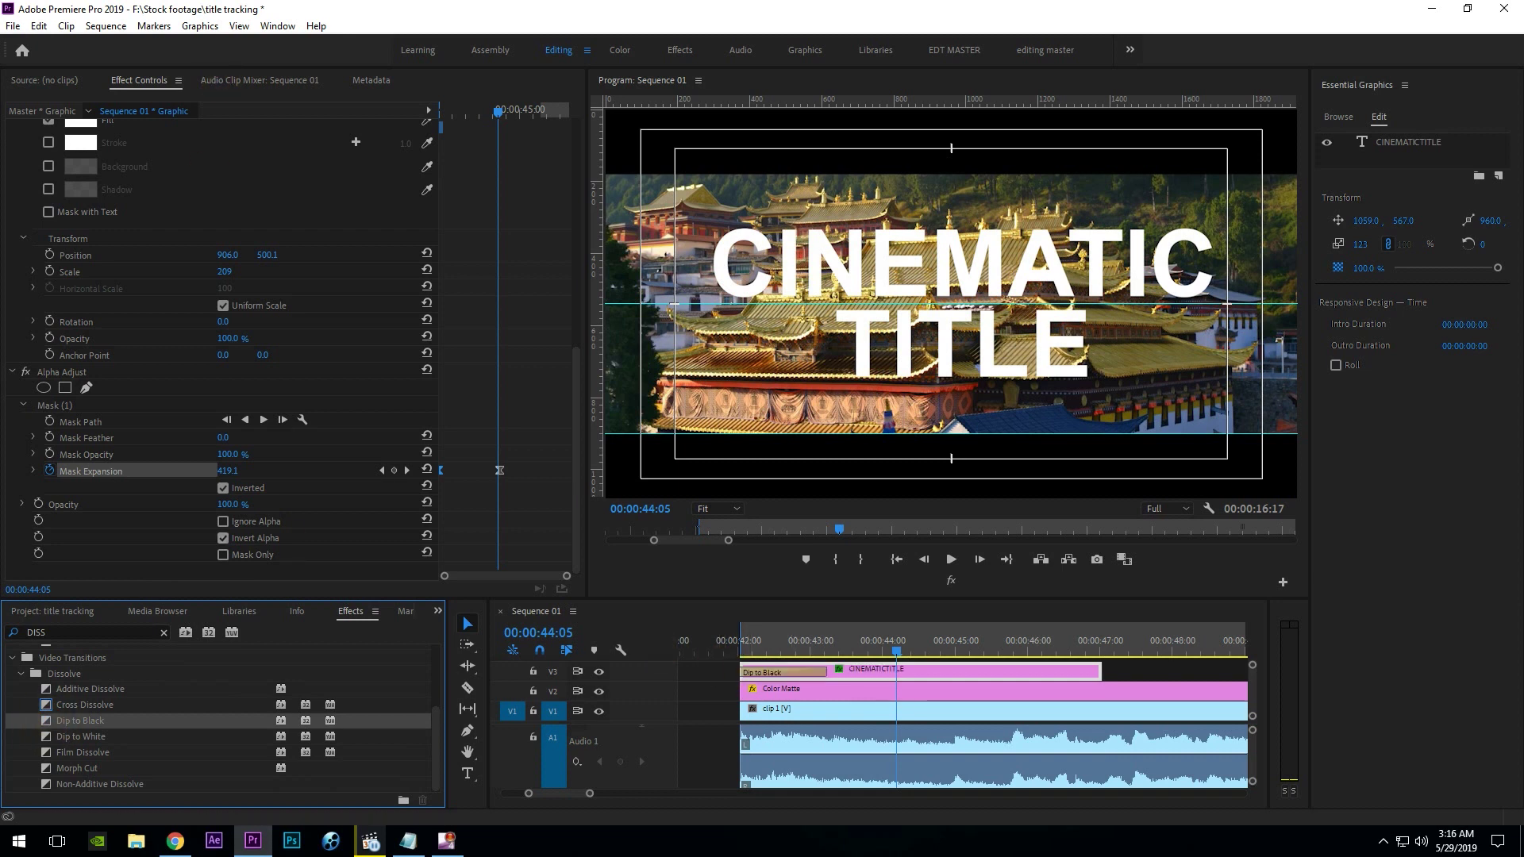
pyautogui.click(764, 672)
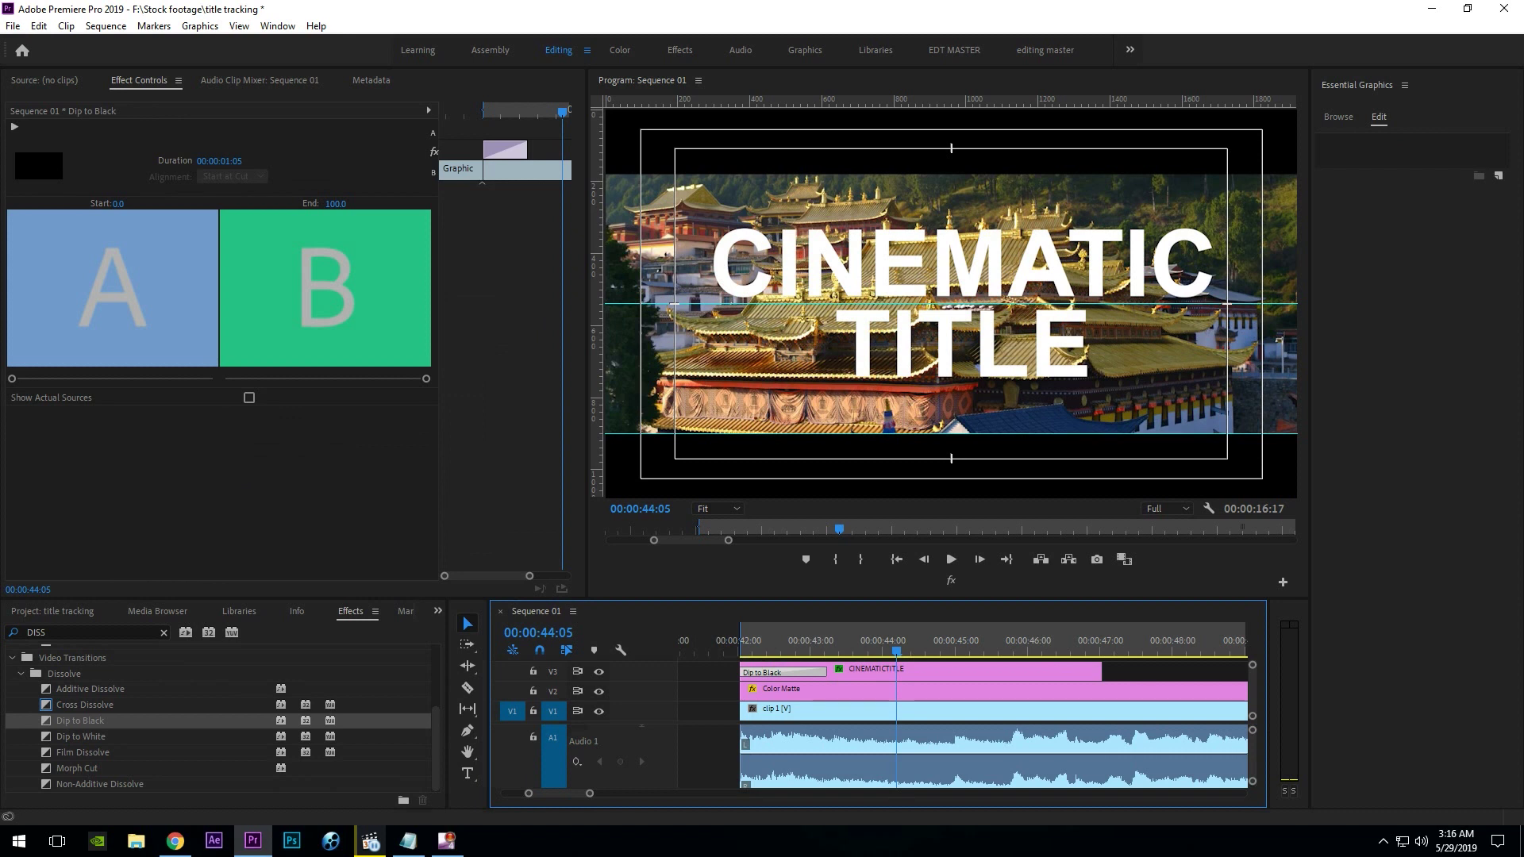
# Set the Dip to Black transition's Start value to 50.
pyautogui.click(117, 203)
pyautogui.write('50')
pyautogui.press('Return')
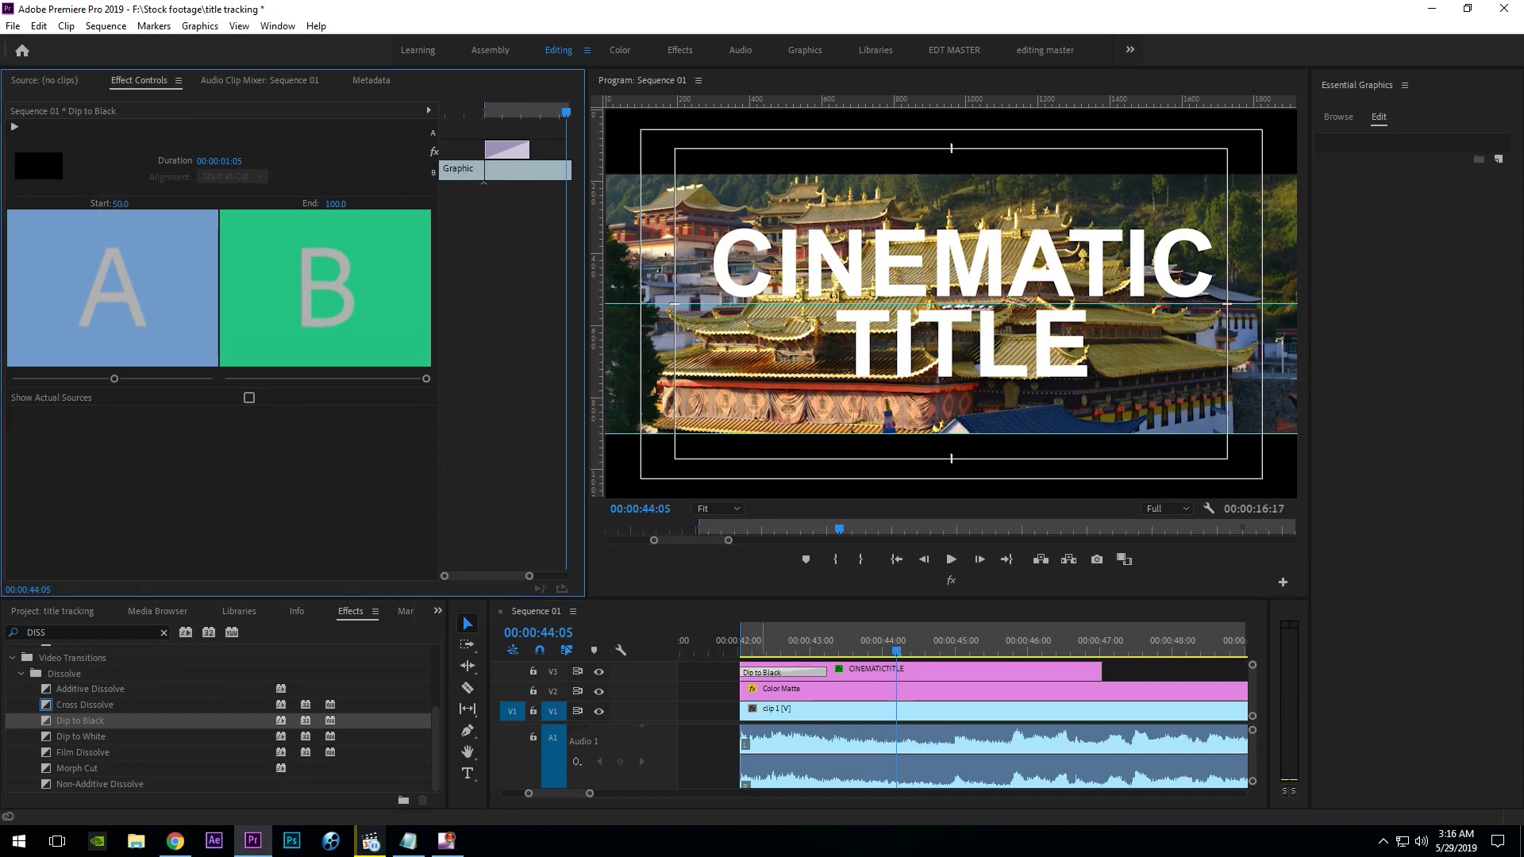
# Preview the title fading in over the footage and select the CINEMATICTITLE clip.
pyautogui.moveTo(779, 648); pyautogui.dragTo(743, 652)
pyautogui.press('space')
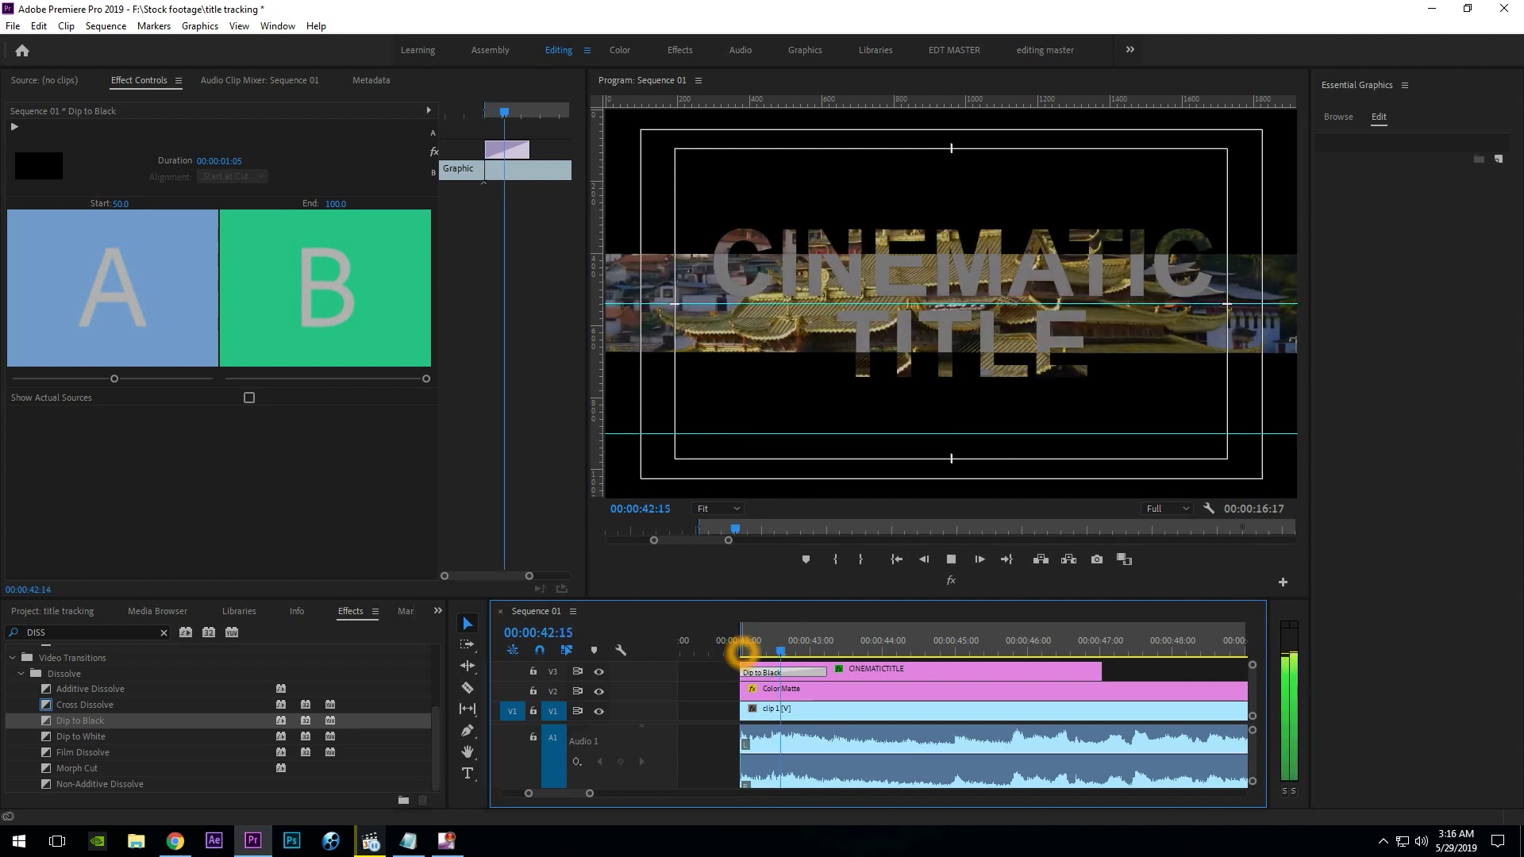
pyautogui.press('space')
pyautogui.press('space')
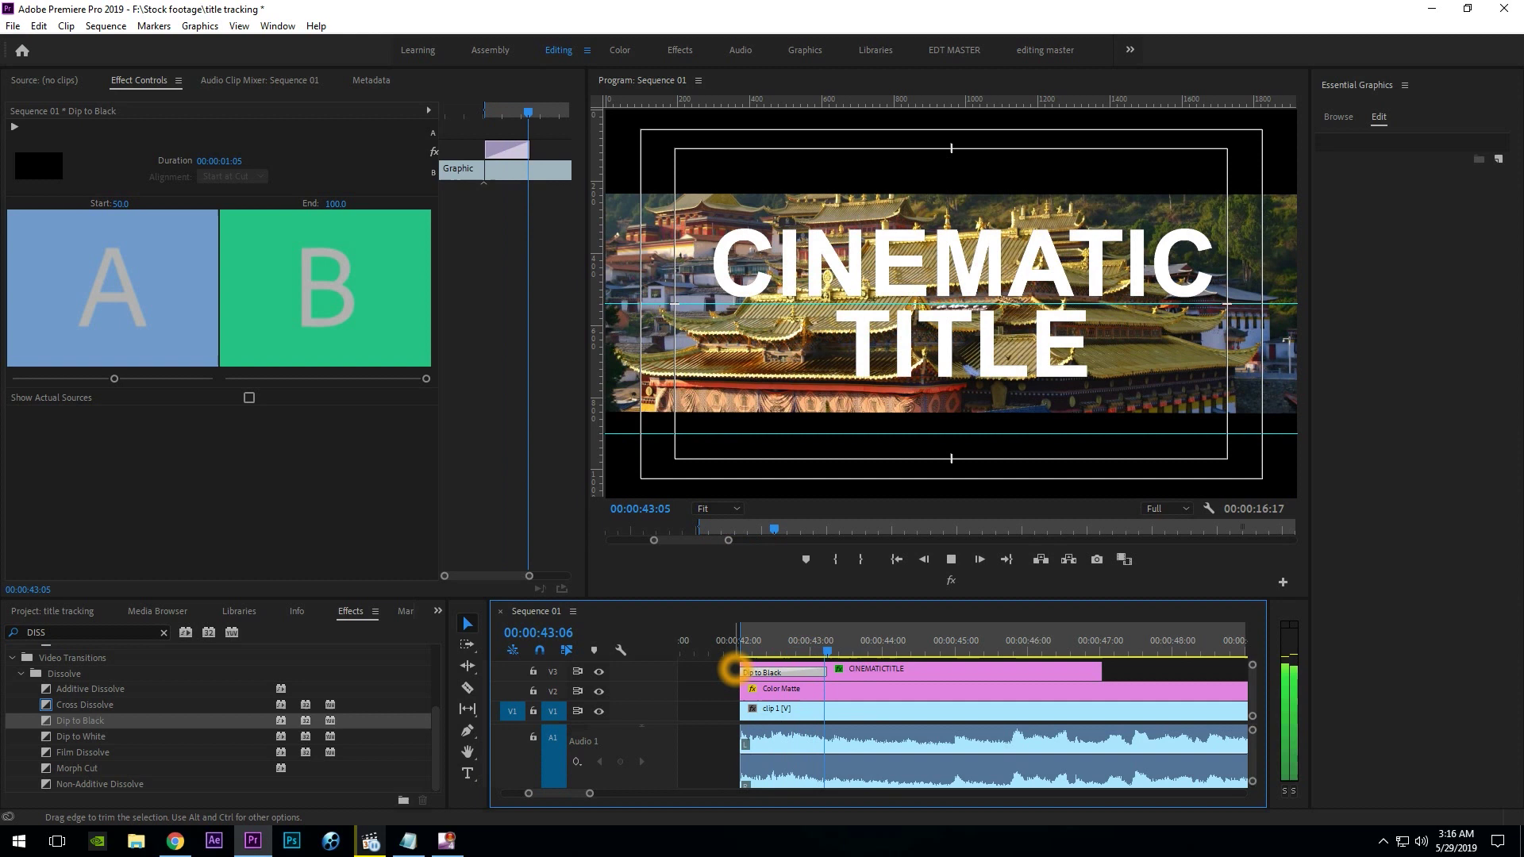
pyautogui.press('space')
pyautogui.press('space')
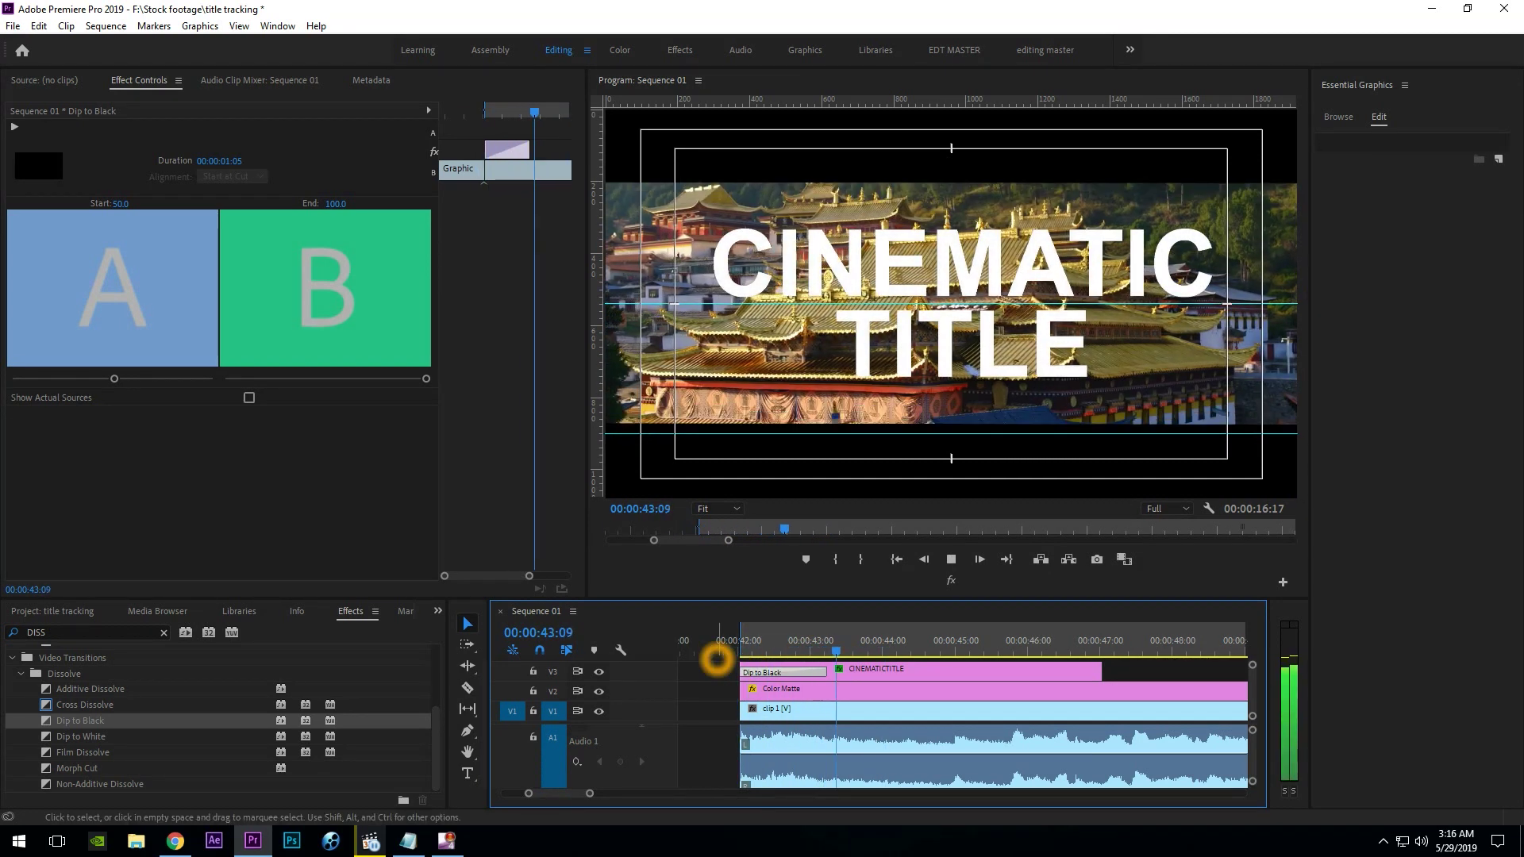
pyautogui.press('space')
pyautogui.click(837, 671)
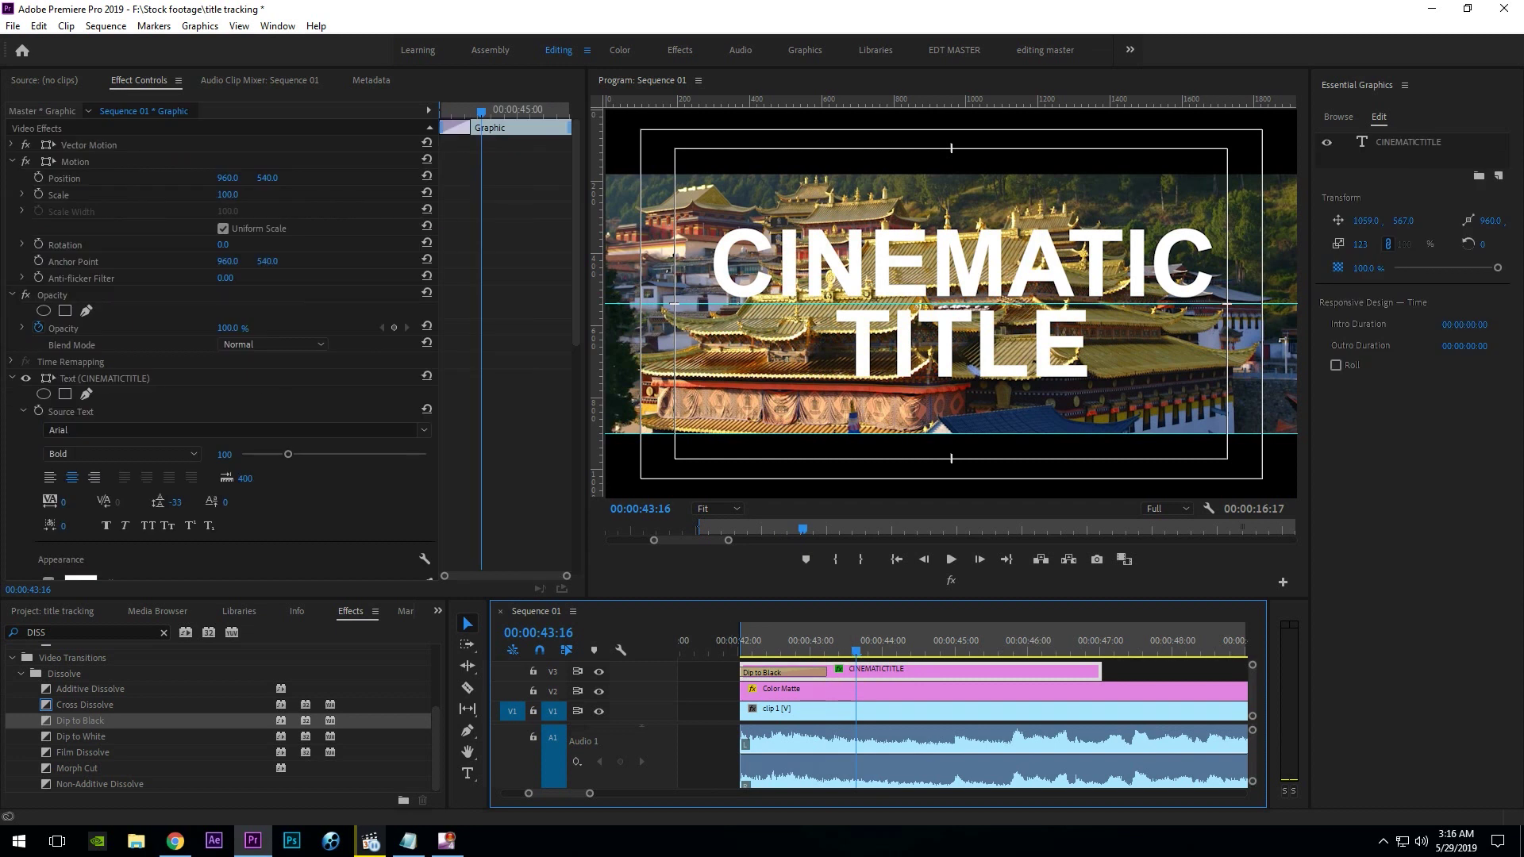
# Scrub through the title fade-in and zoom the timeline out to show the whole sequence.
pyautogui.moveTo(576, 328); pyautogui.dragTo(570, 505)
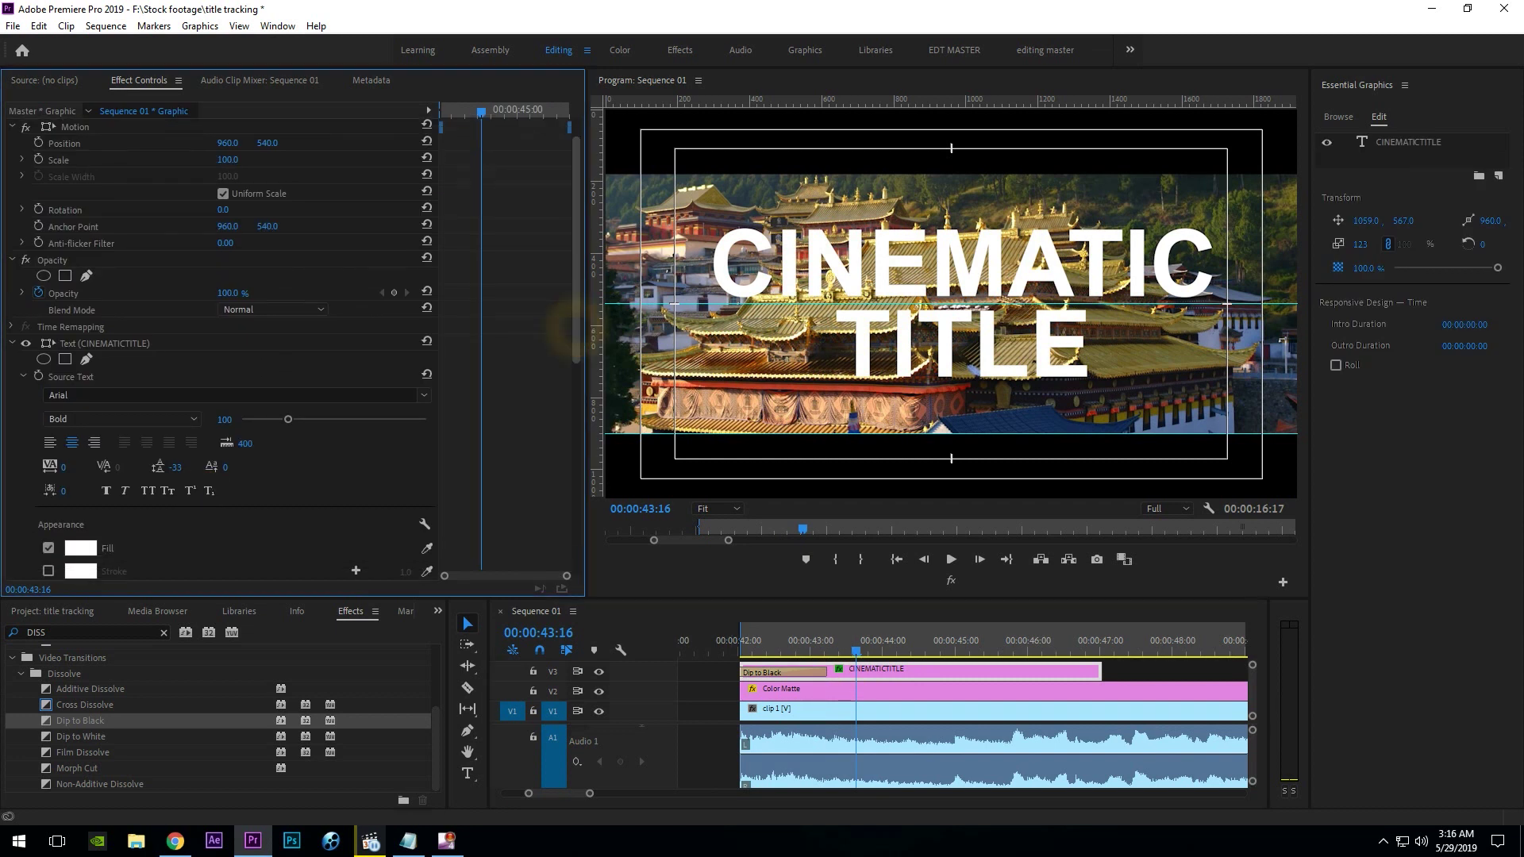
pyautogui.moveTo(793, 640)
pyautogui.mouseDown()
pyautogui.moveTo(749, 649)
pyautogui.moveTo(1038, 649)
pyautogui.mouseUp()
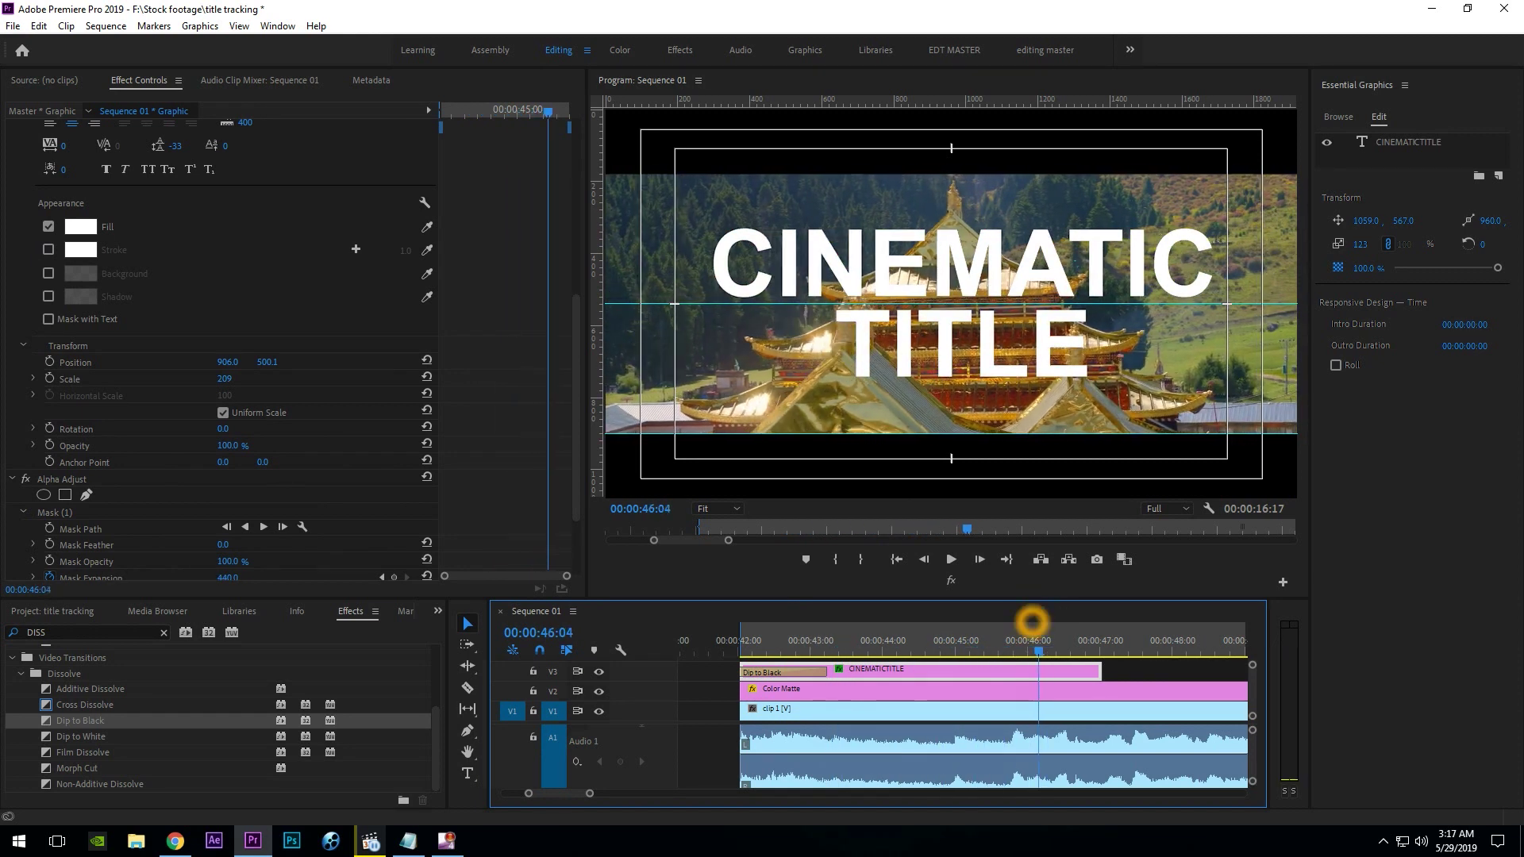
pyautogui.press('-')
pyautogui.press('-')
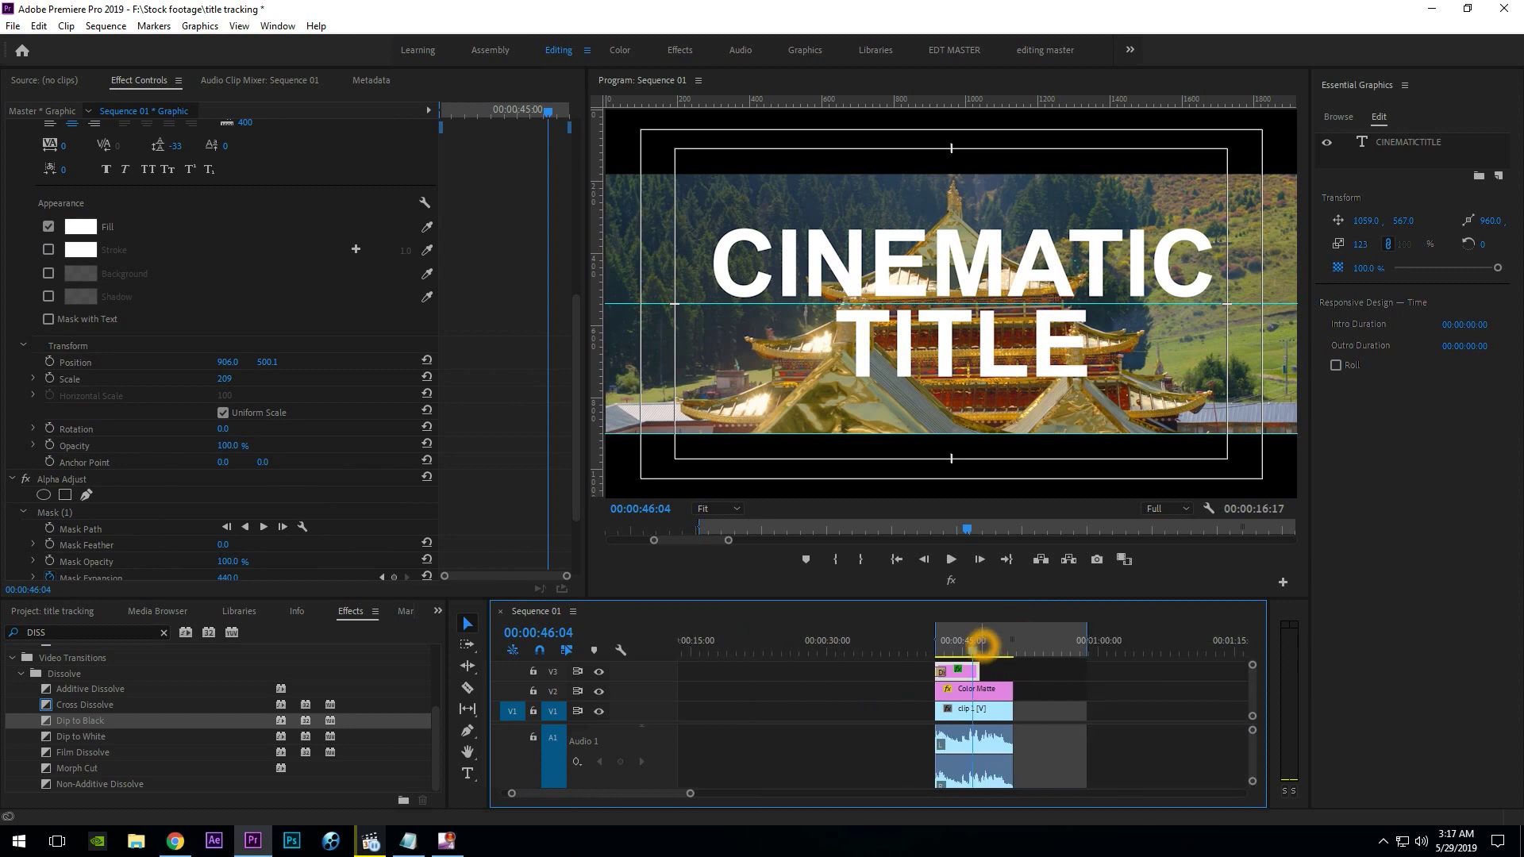
pyautogui.moveTo(982, 644)
pyautogui.mouseDown()
pyautogui.moveTo(939, 645)
pyautogui.moveTo(967, 647)
pyautogui.mouseUp()
pyautogui.click(968, 644)
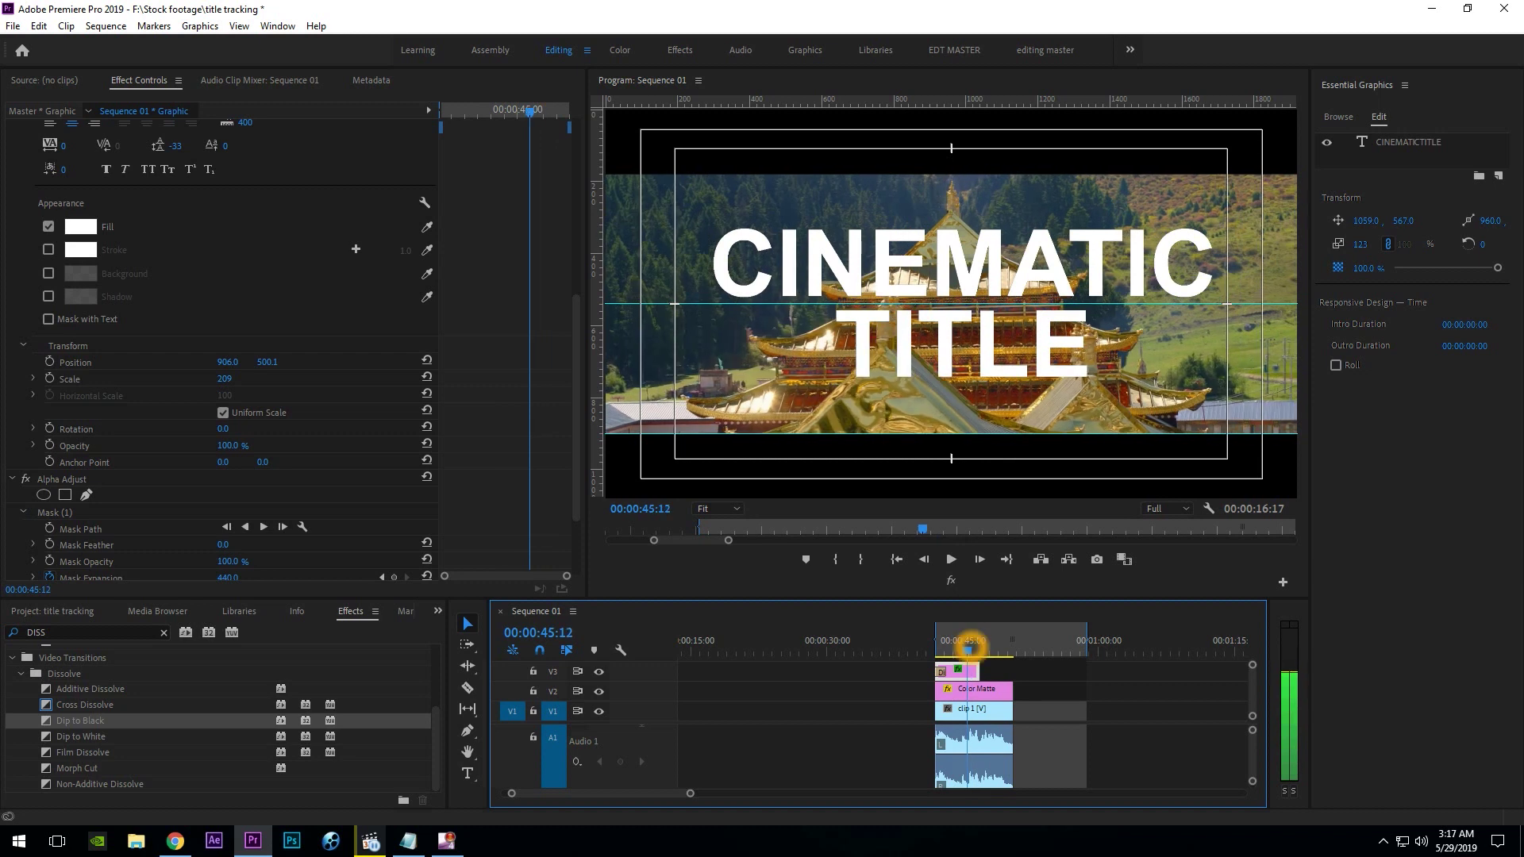
# Save the project, move to 00:00:43:18, and deselect the new title graphic.
pyautogui.press('Return')
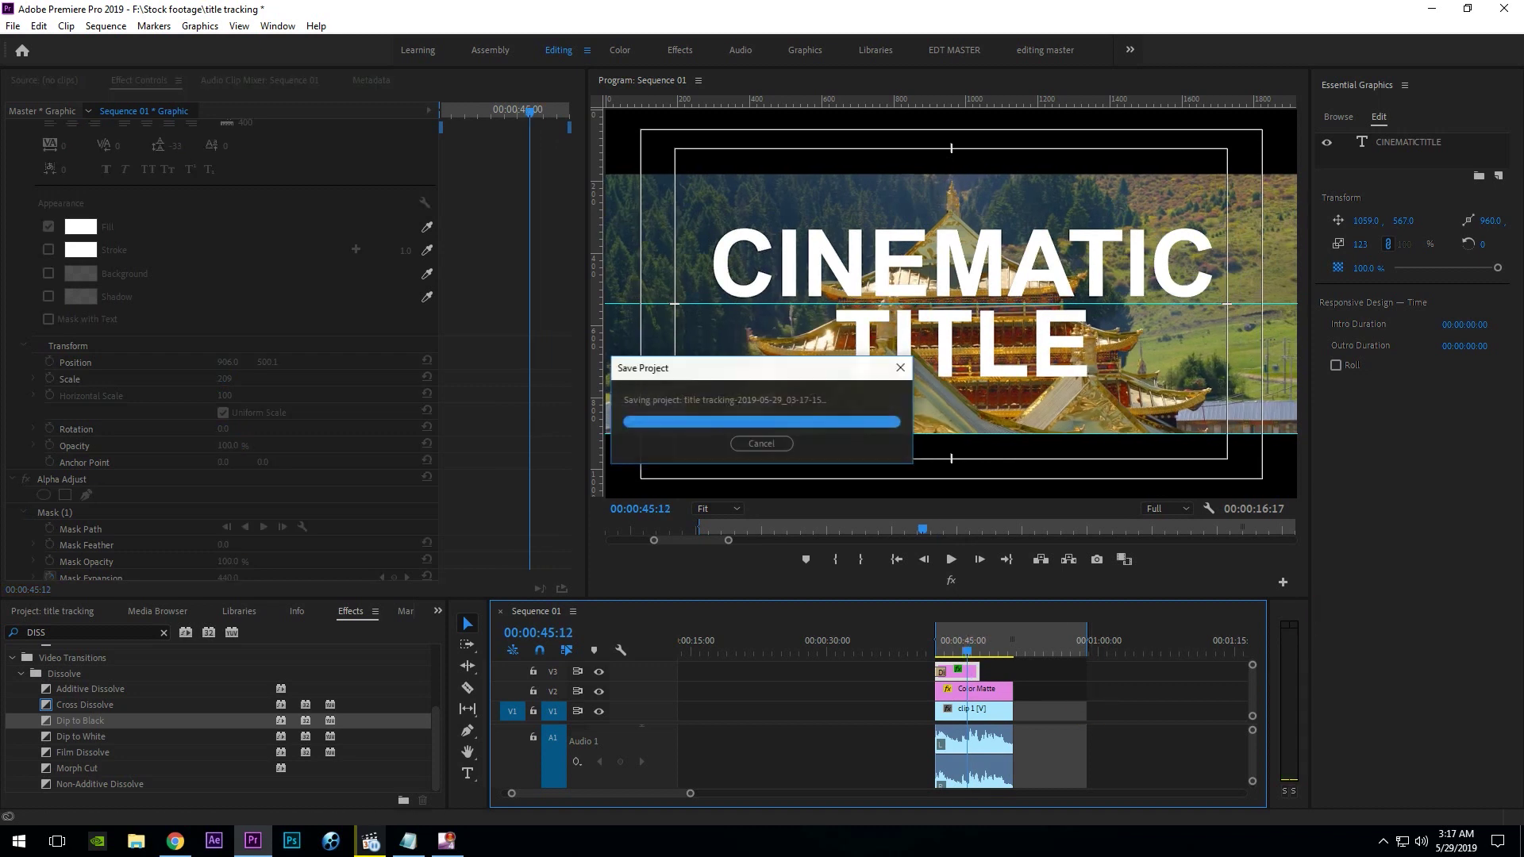
pyautogui.click(665, 579)
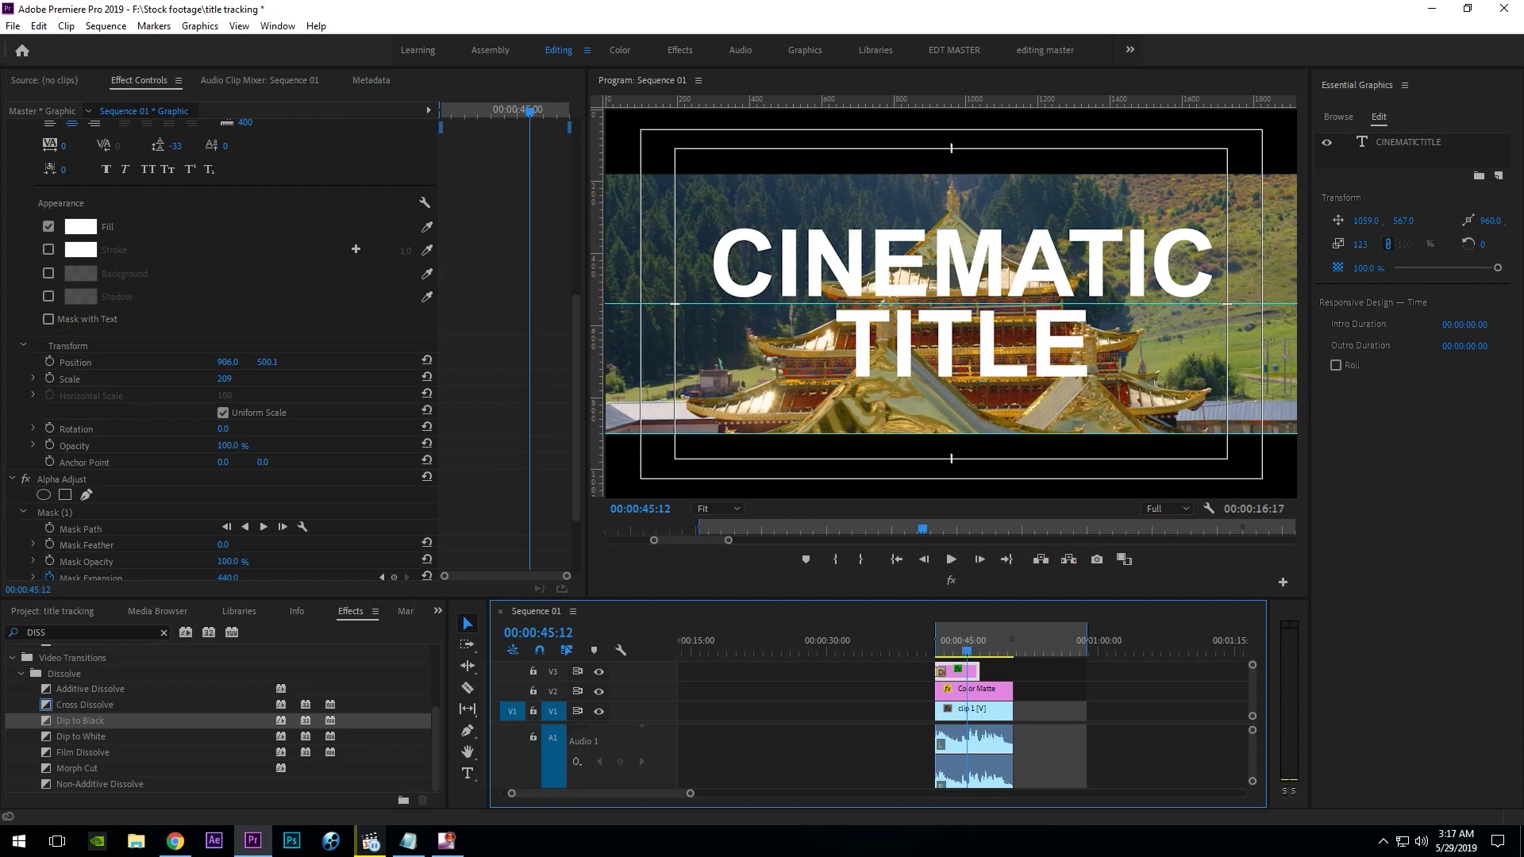
pyautogui.click(954, 652)
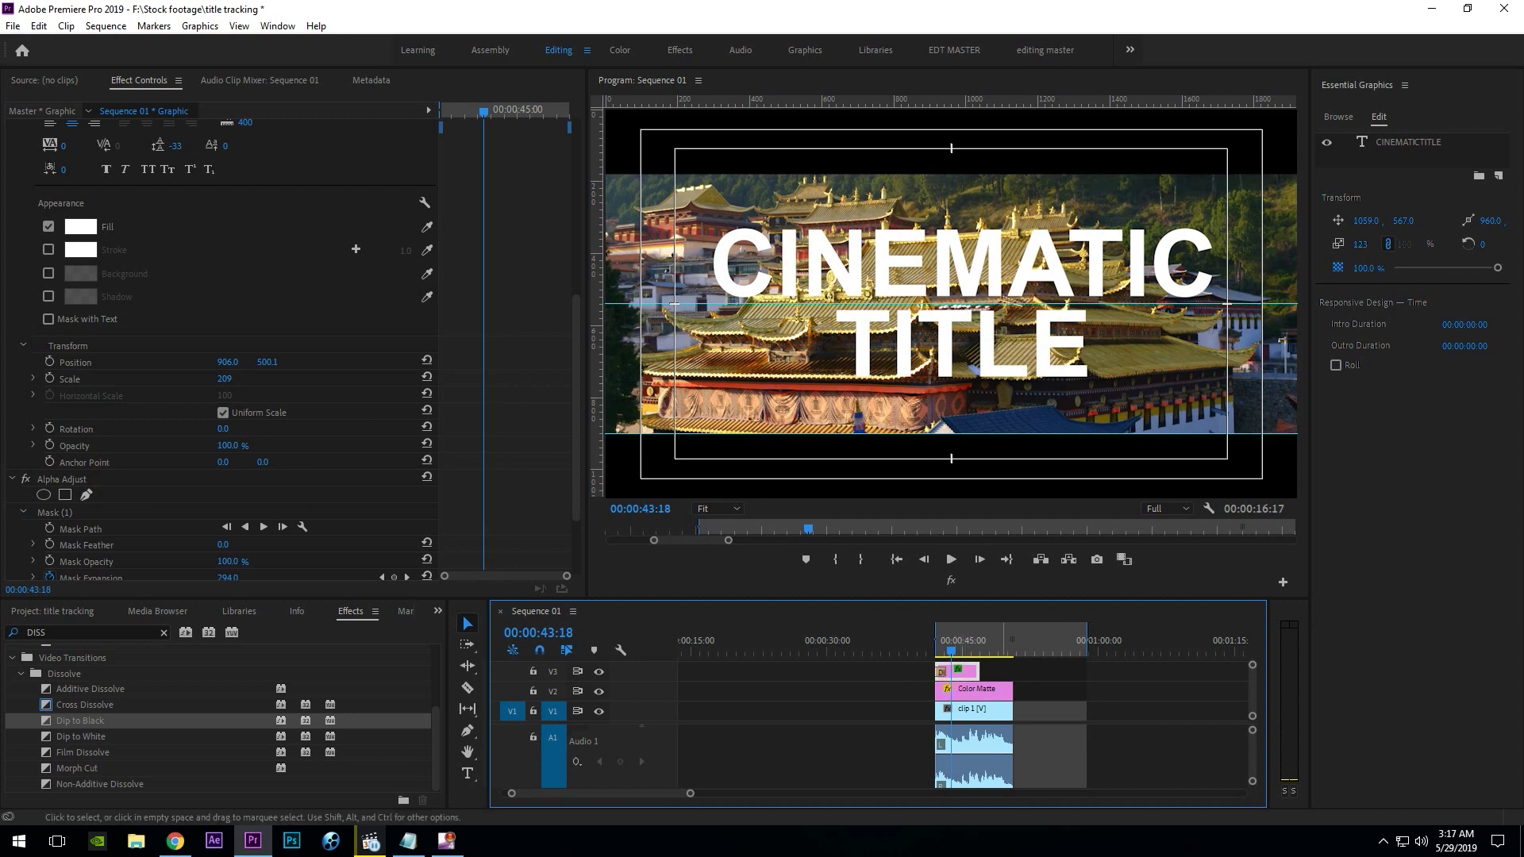
pyautogui.click(1044, 687)
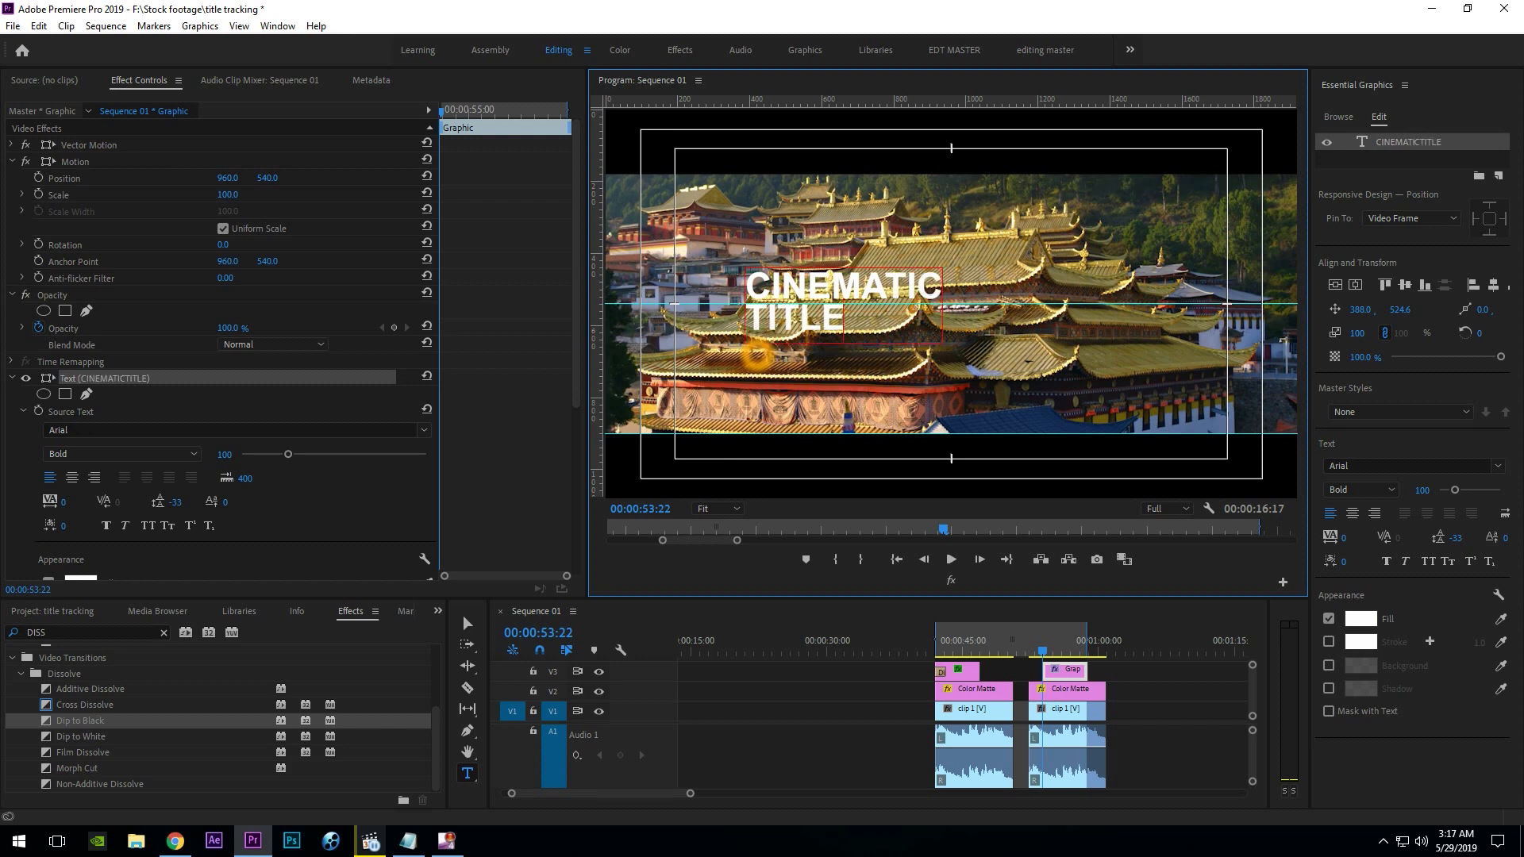
# Center-align the CINEMATIC TITLE text, scale it to 226, and center it at X 964.
pyautogui.hotkey('ctrl', 'a')
pyautogui.click(1353, 514)
pyautogui.click(1353, 515)
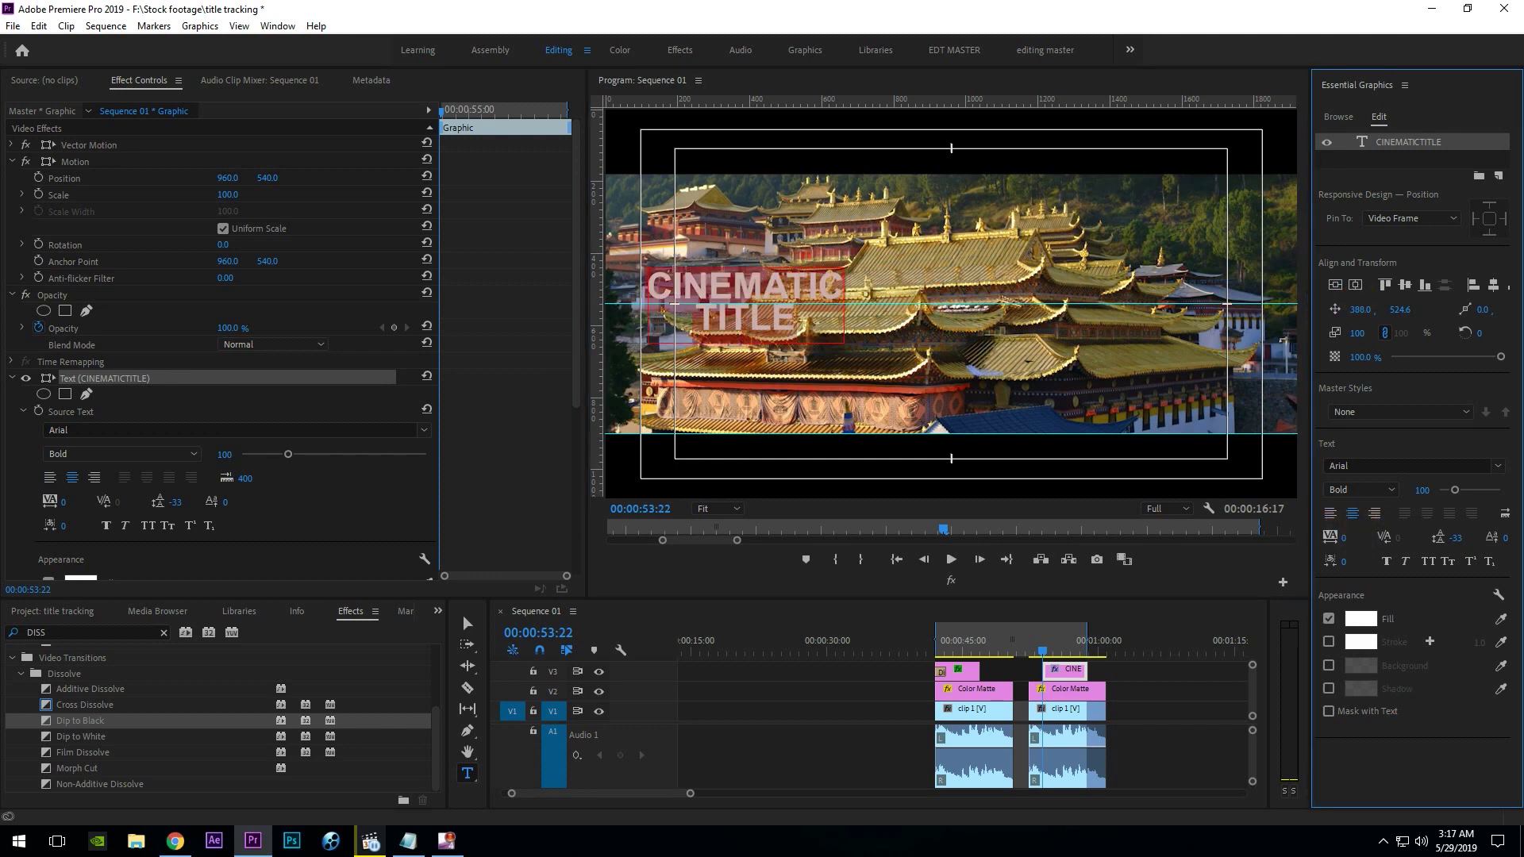
pyautogui.moveTo(1357, 333); pyautogui.dragTo(1456, 332)
pyautogui.moveTo(1354, 318); pyautogui.dragTo(1421, 317)
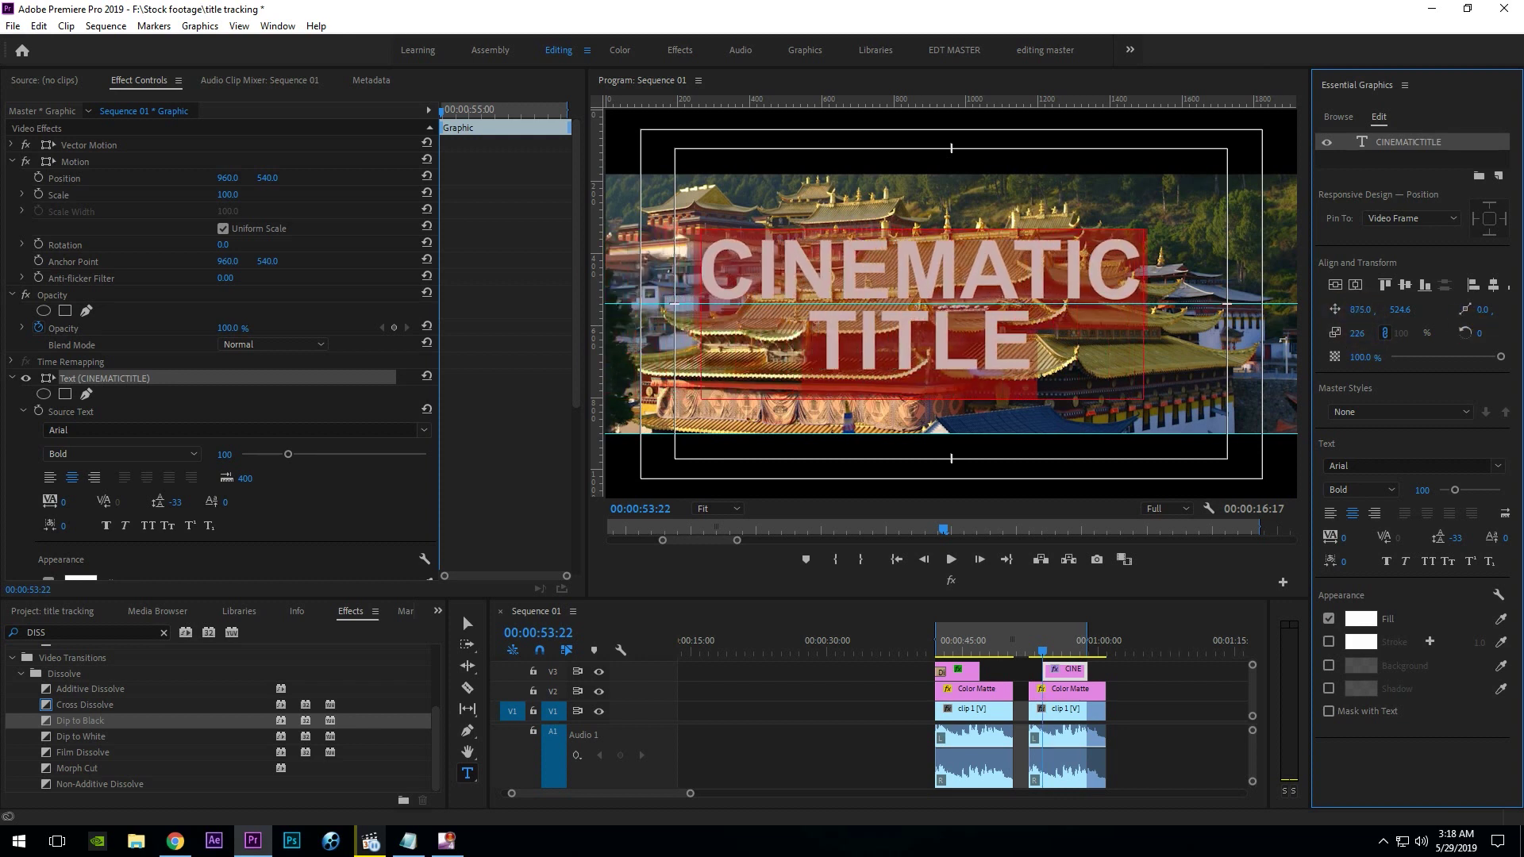
# Line the CINE clip up with the Color Matte and search effects for 'ALPHA'.
pyautogui.moveTo(1064, 669); pyautogui.dragTo(1051, 669)
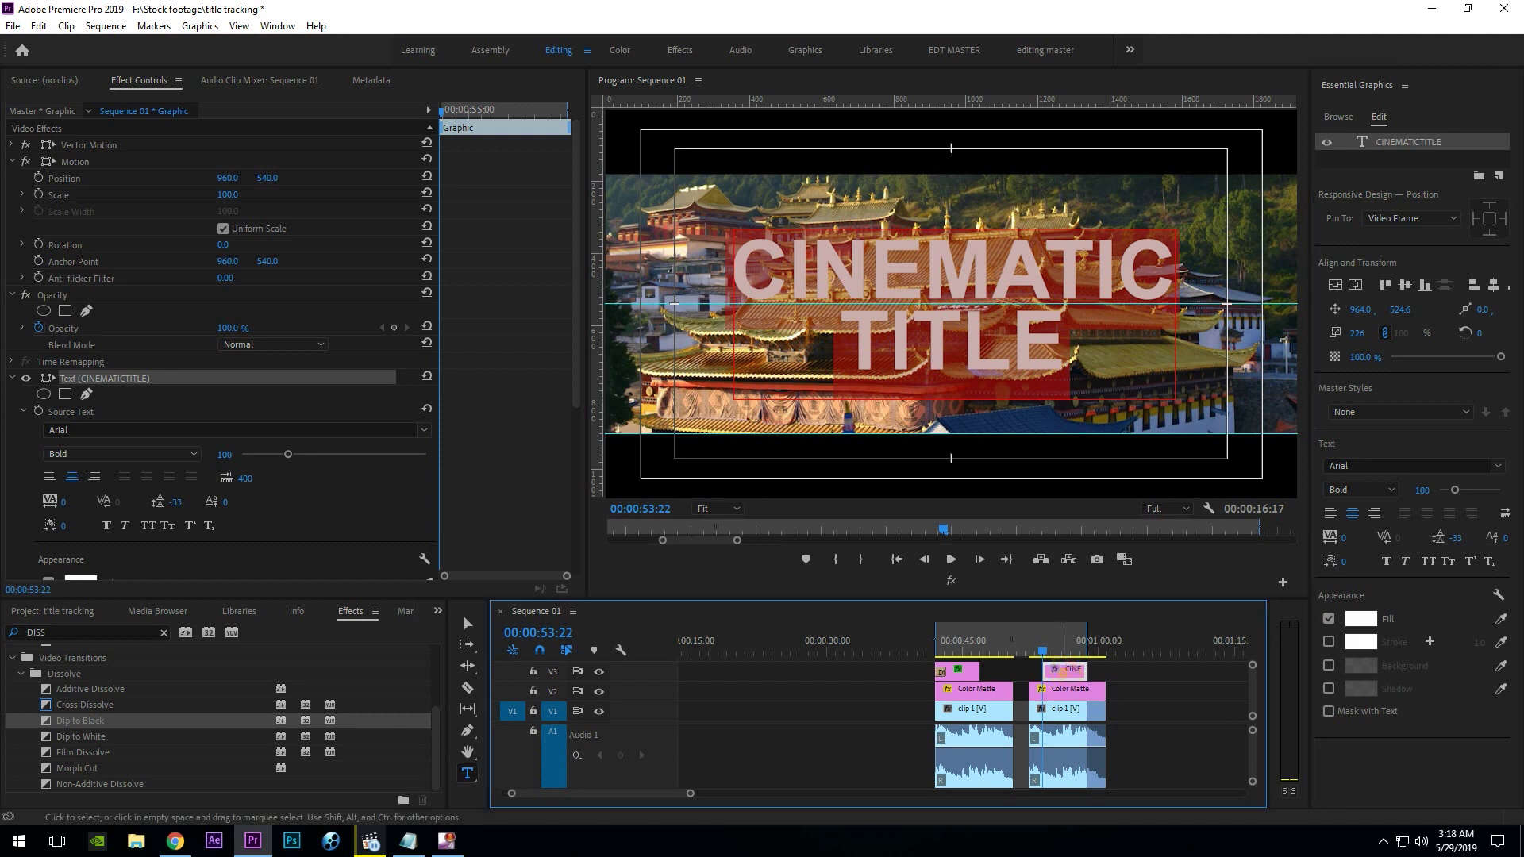
pyautogui.doubleClick(131, 633)
pyautogui.write('ALPHA')
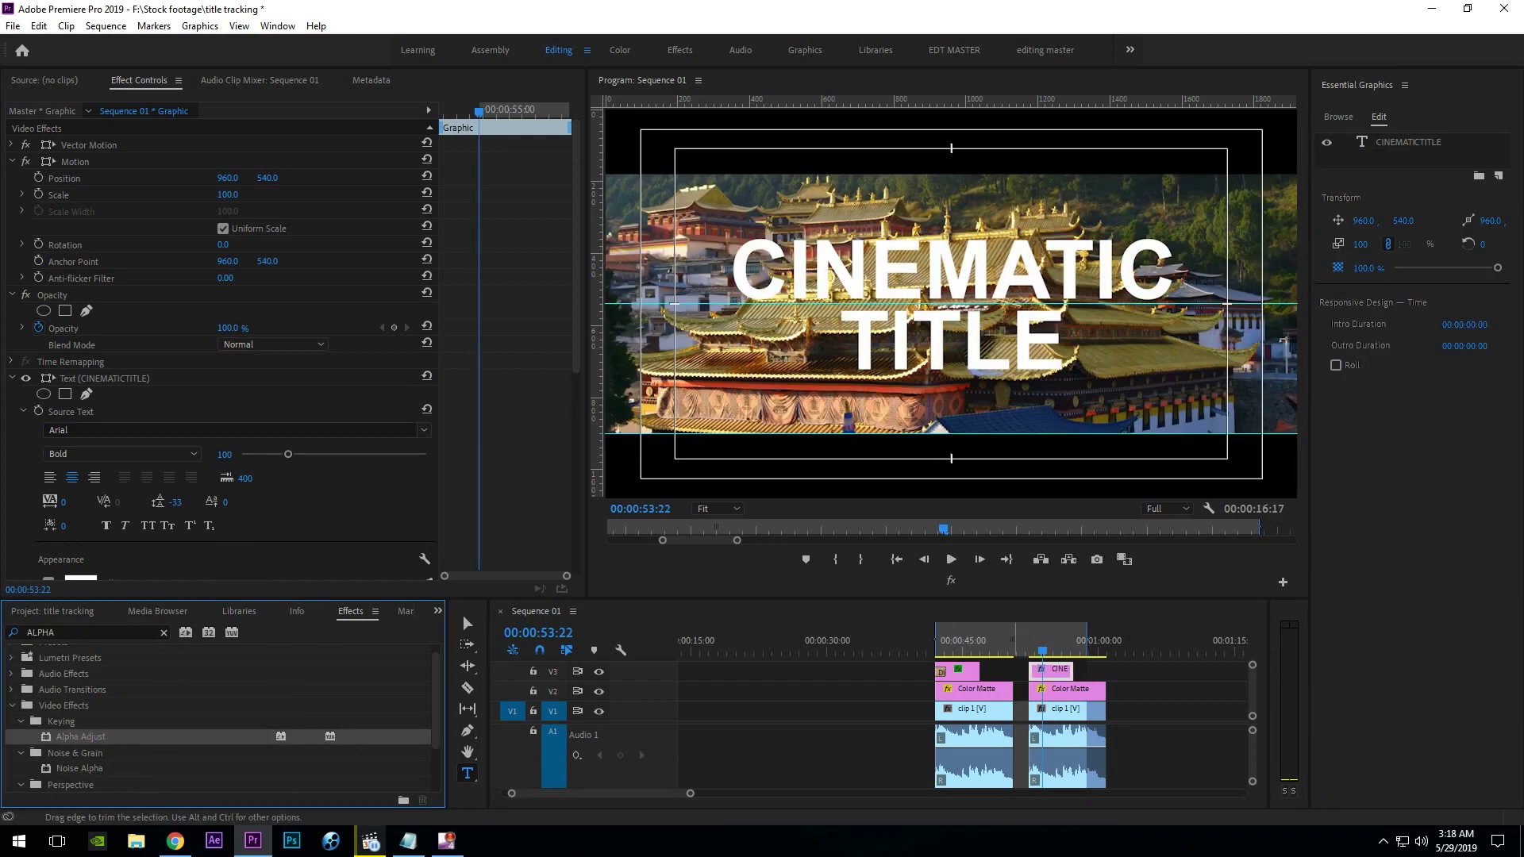
# Apply Alpha Adjust to the CINE clip with Invert Alpha and Mask Only, and scale the title to 113.
pyautogui.moveTo(88, 737); pyautogui.dragTo(223, 445)
pyautogui.click(223, 539)
pyautogui.click(223, 555)
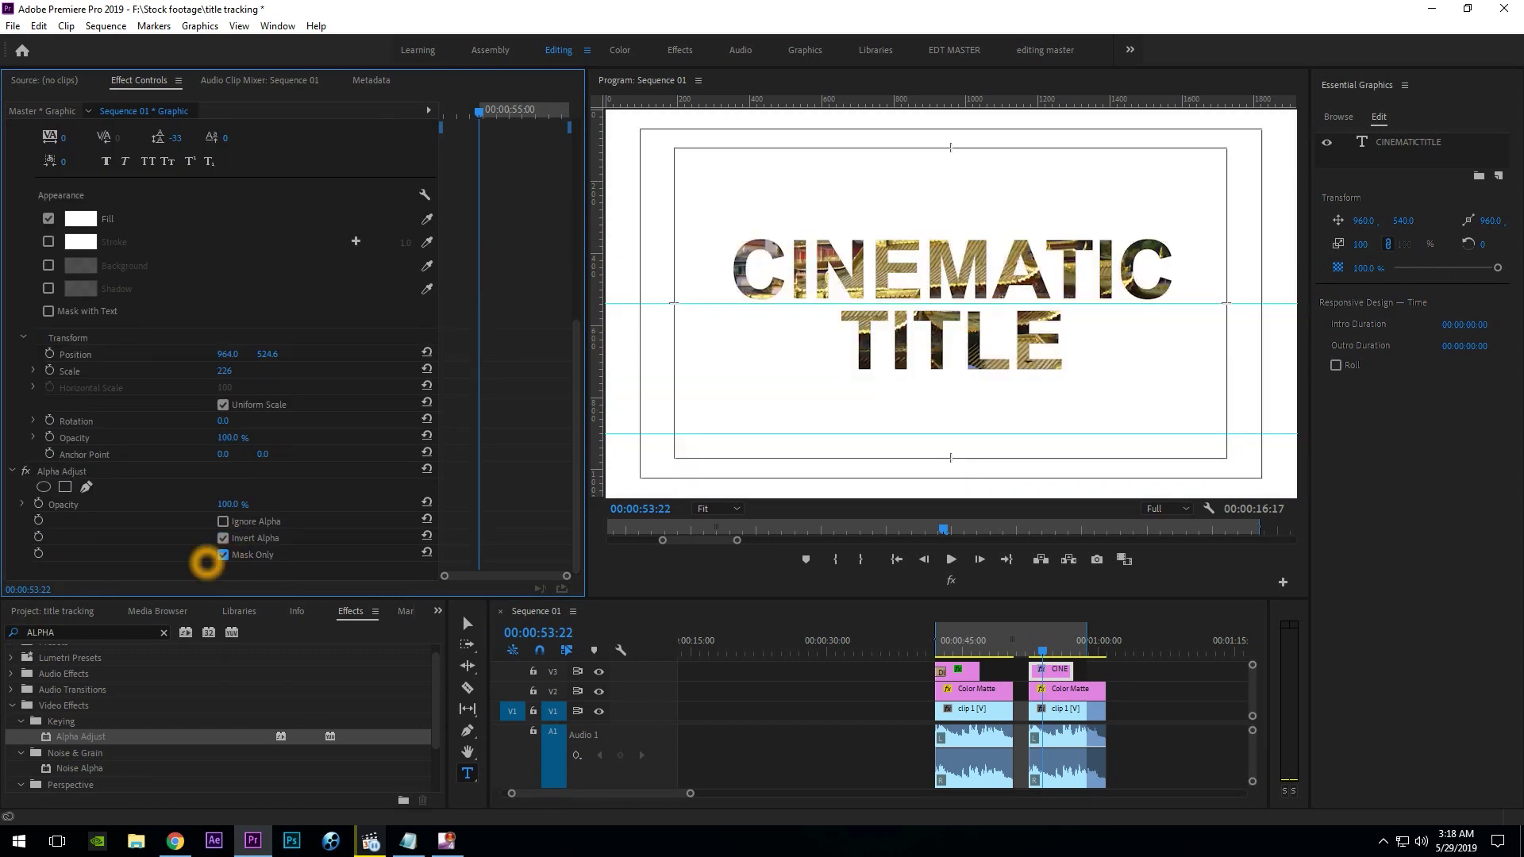
pyautogui.click(1360, 248)
pyautogui.moveTo(1360, 248); pyautogui.dragTo(1374, 245)
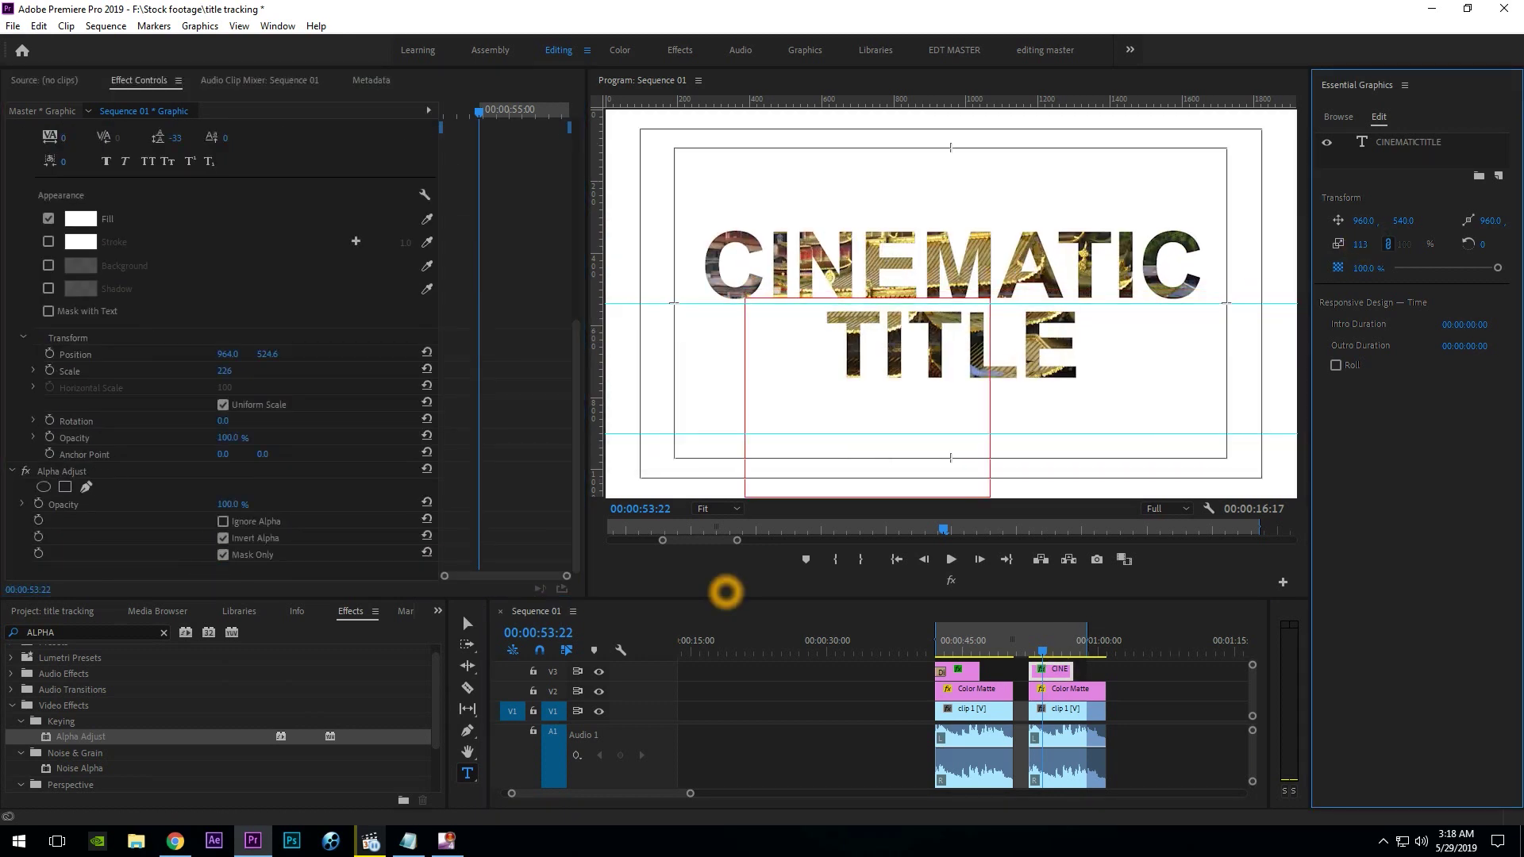
# Add a rectangle mask to Alpha Adjust and pull its top edge down.
pyautogui.click(65, 486)
pyautogui.press('v')
pyautogui.moveTo(1038, 256); pyautogui.dragTo(1040, 302)
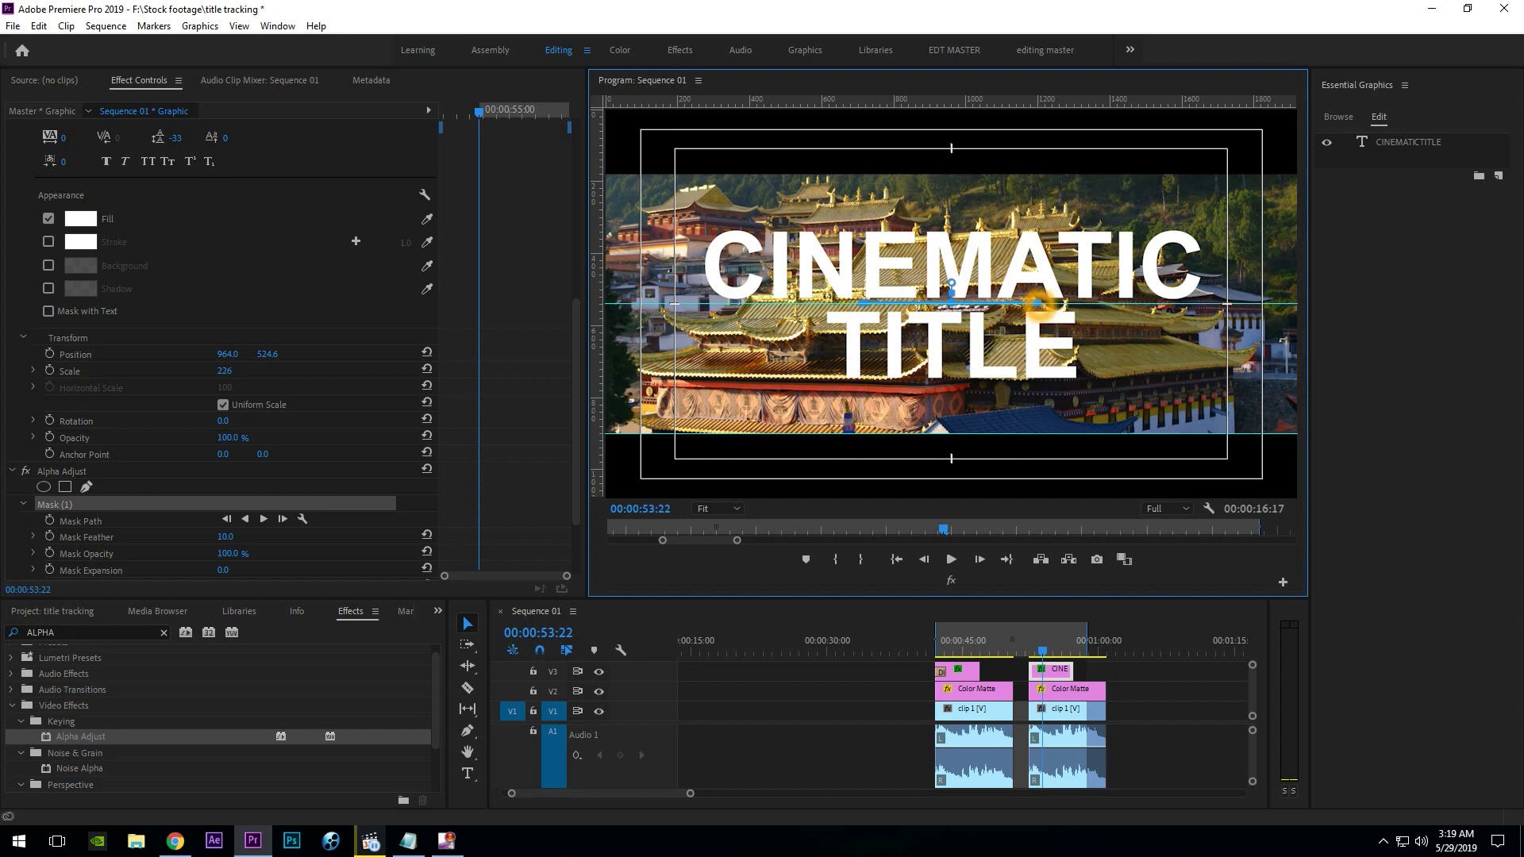
# Stretch the mask across CINEMATIC TITLE toward both frame edges, undoing the overshoots.
pyautogui.moveTo(1048, 303); pyautogui.dragTo(1294, 303)
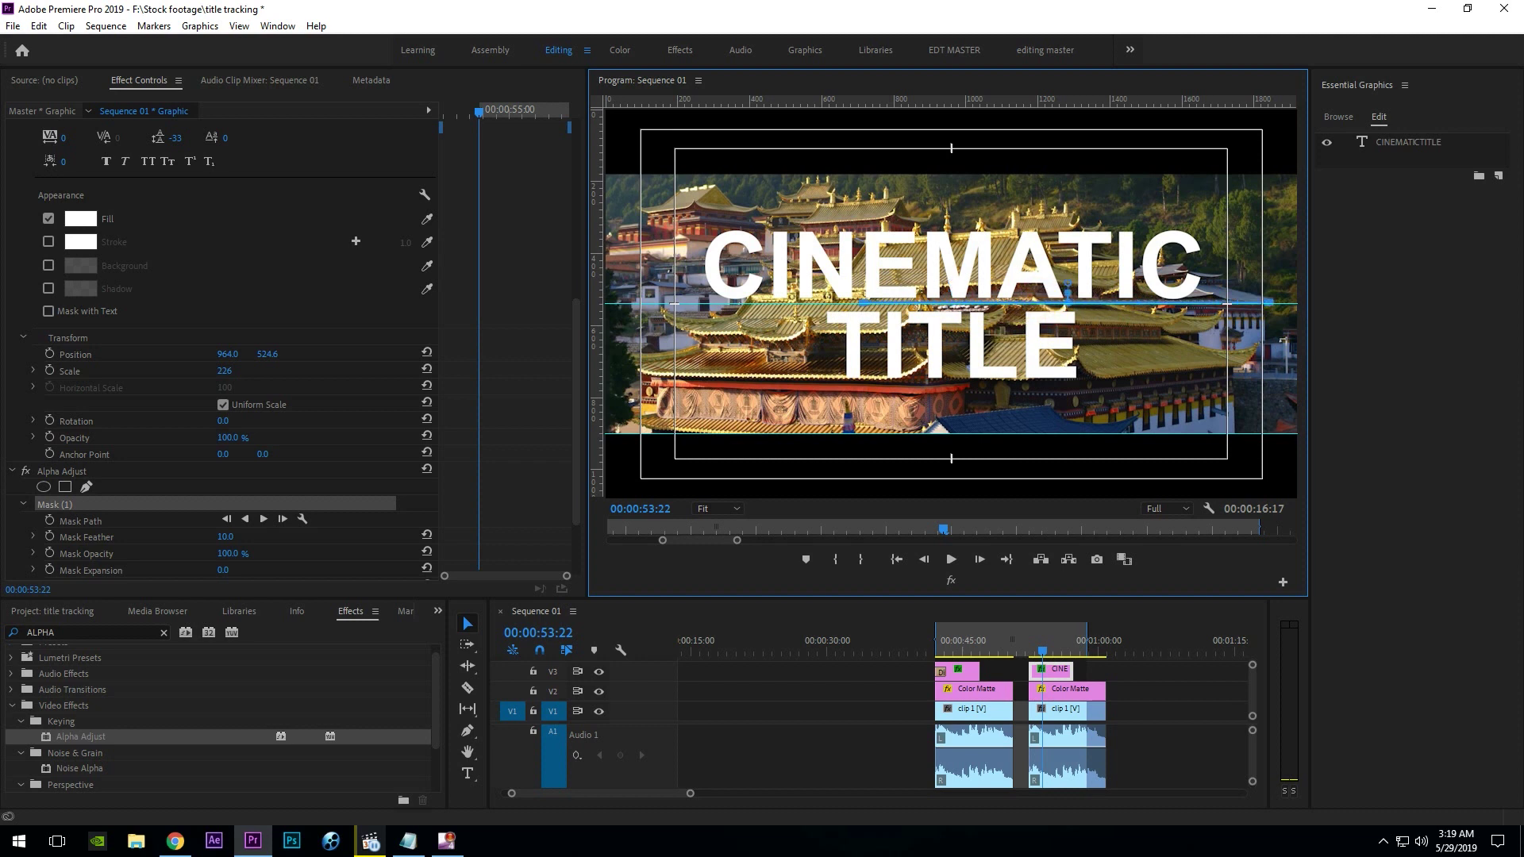
pyautogui.hotkey('ctrl', 'z')
pyautogui.hotkey('ctrl', 'z')
pyautogui.hotkey('ctrl', 'z')
pyautogui.hotkey('ctrl', 'z')
pyautogui.moveTo(1038, 254); pyautogui.dragTo(1197, 255)
pyautogui.moveTo(1039, 351)
pyautogui.mouseDown()
pyautogui.moveTo(1197, 349)
pyautogui.moveTo(1310, 301)
pyautogui.mouseUp()
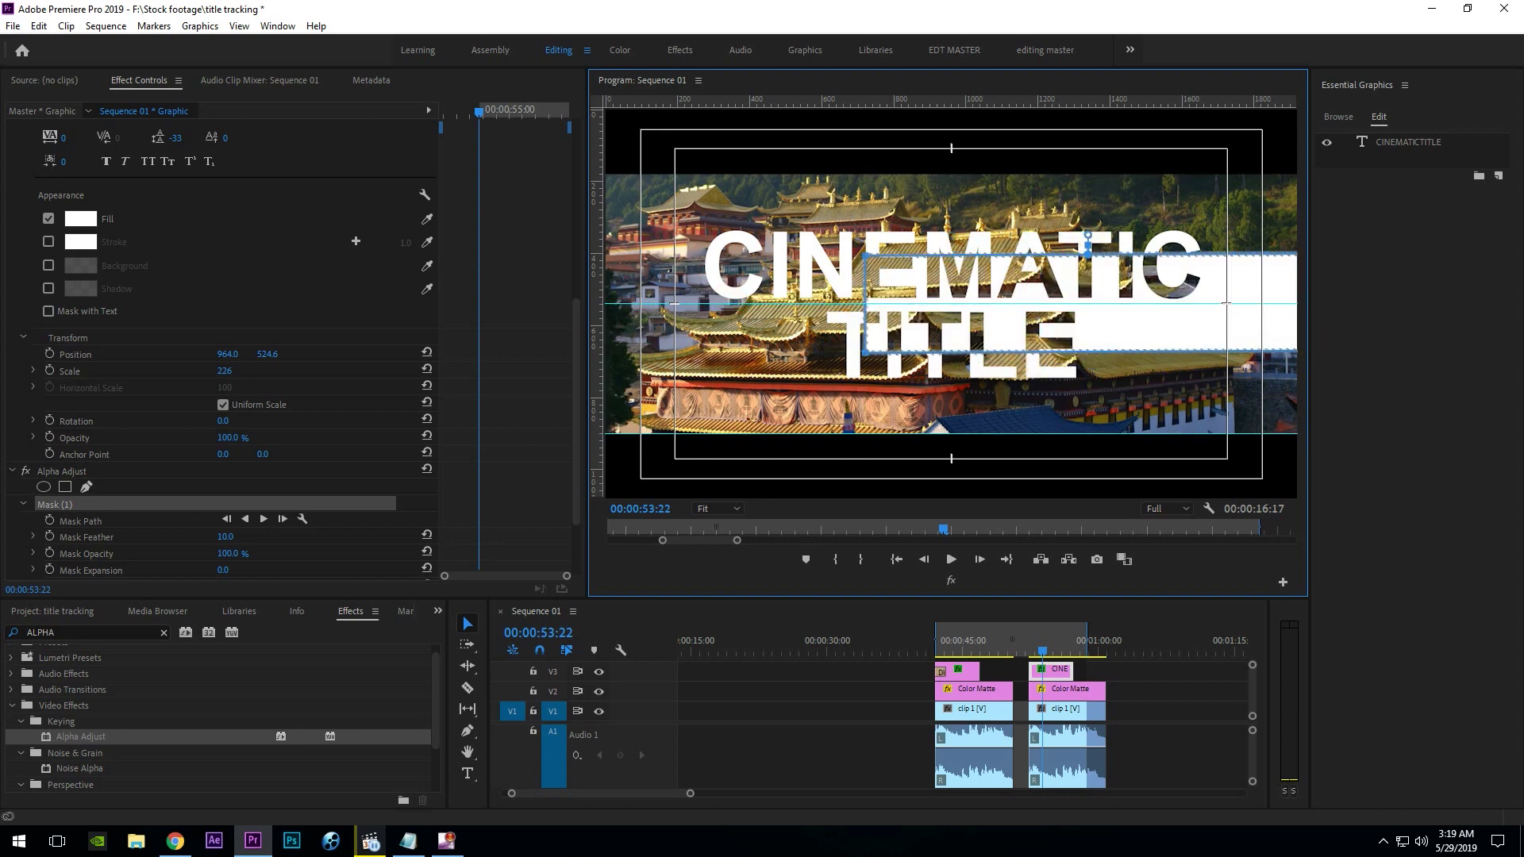
pyautogui.moveTo(867, 262); pyautogui.dragTo(730, 262)
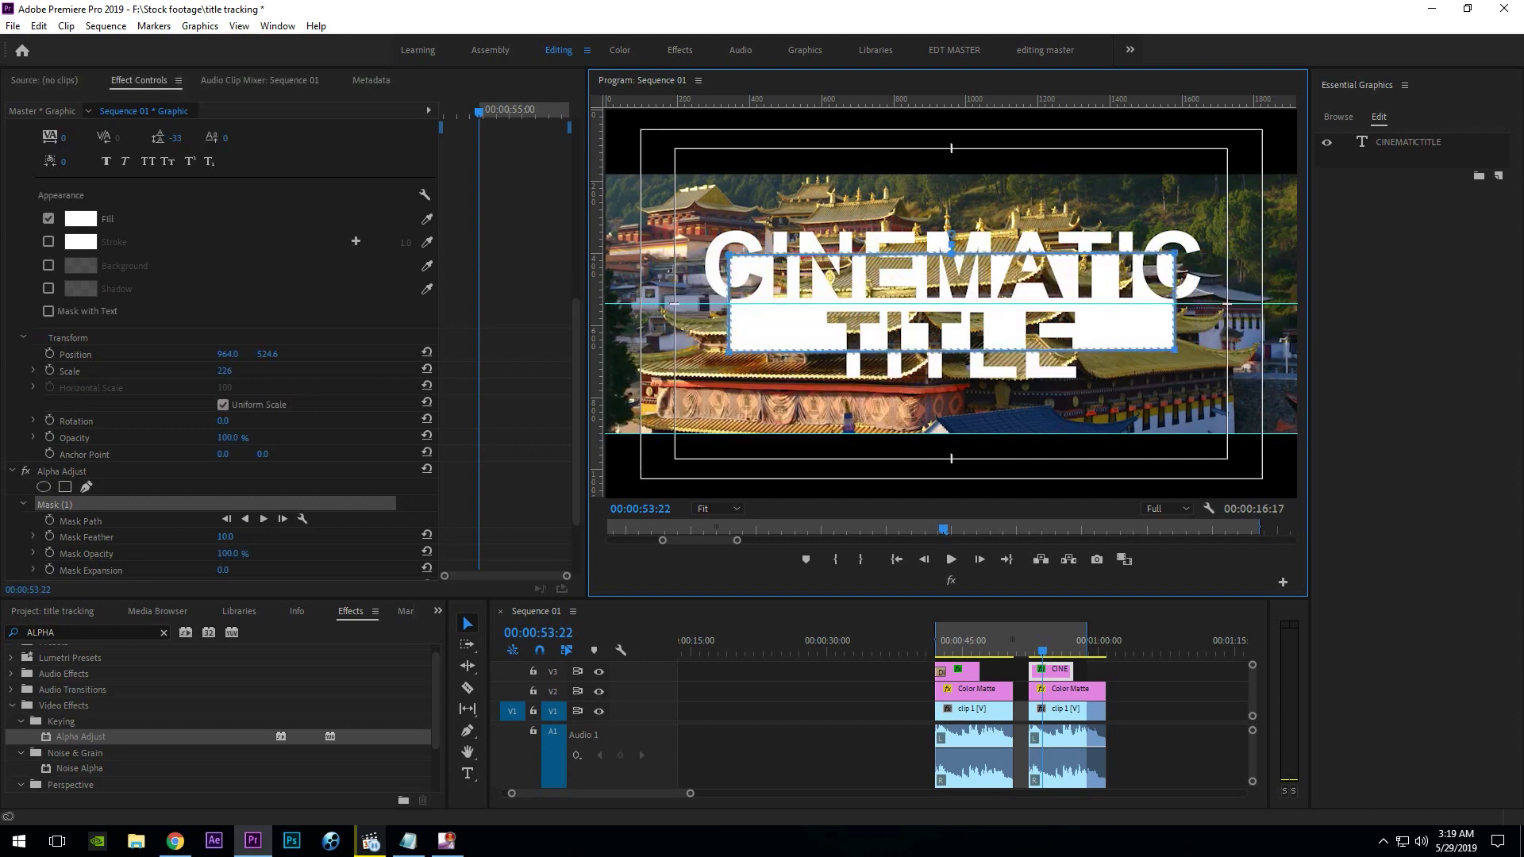
pyautogui.moveTo(729, 350); pyautogui.dragTo(603, 350)
pyautogui.moveTo(1175, 349); pyautogui.dragTo(1299, 350)
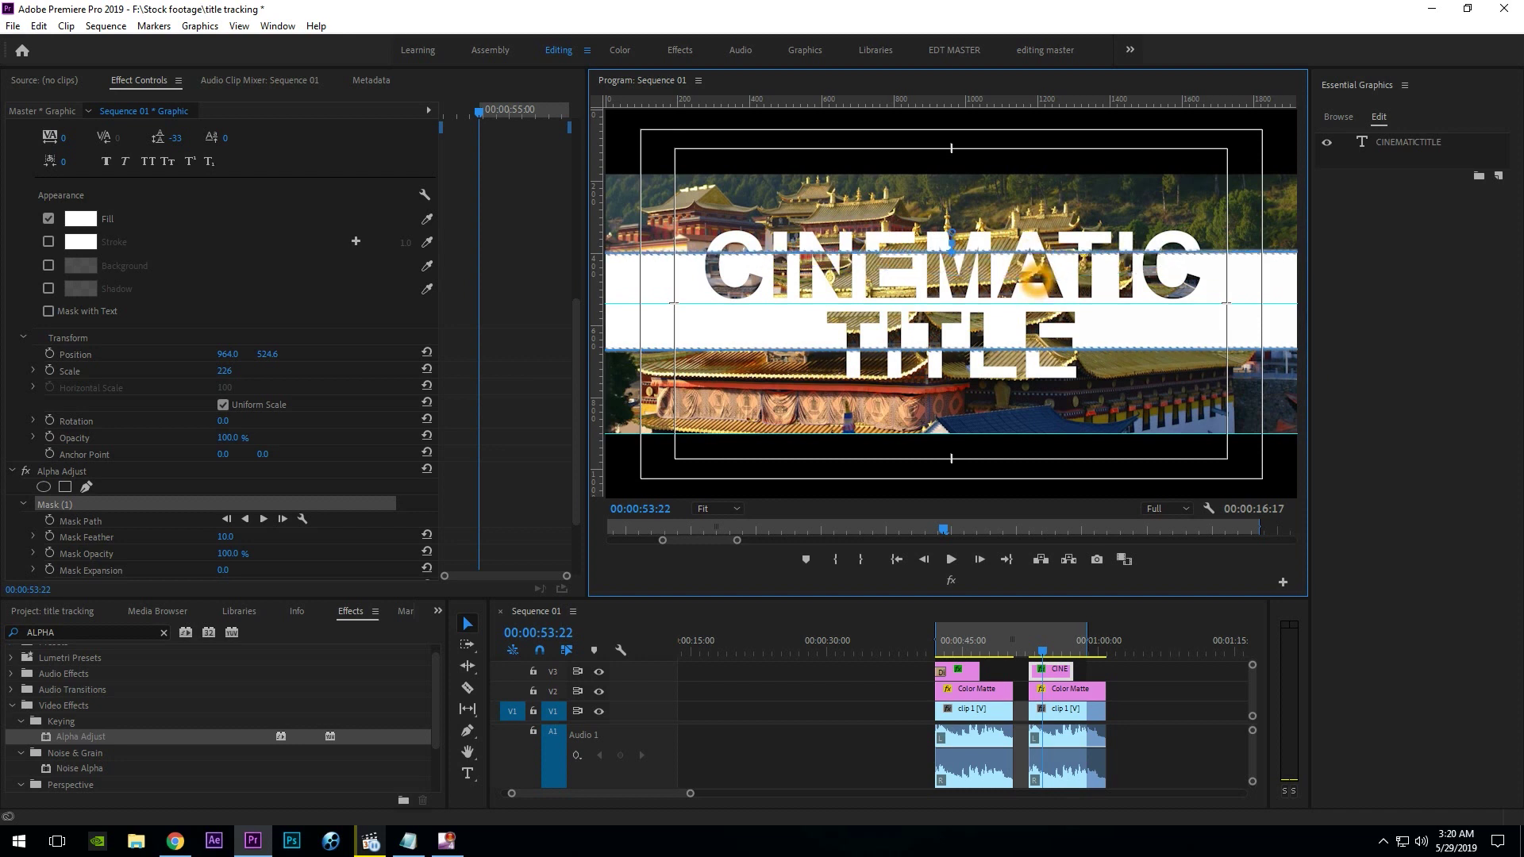
pyautogui.hotkey('ctrl', 'z')
pyautogui.hotkey('ctrl', 'z')
pyautogui.hotkey('ctrl', 'z')
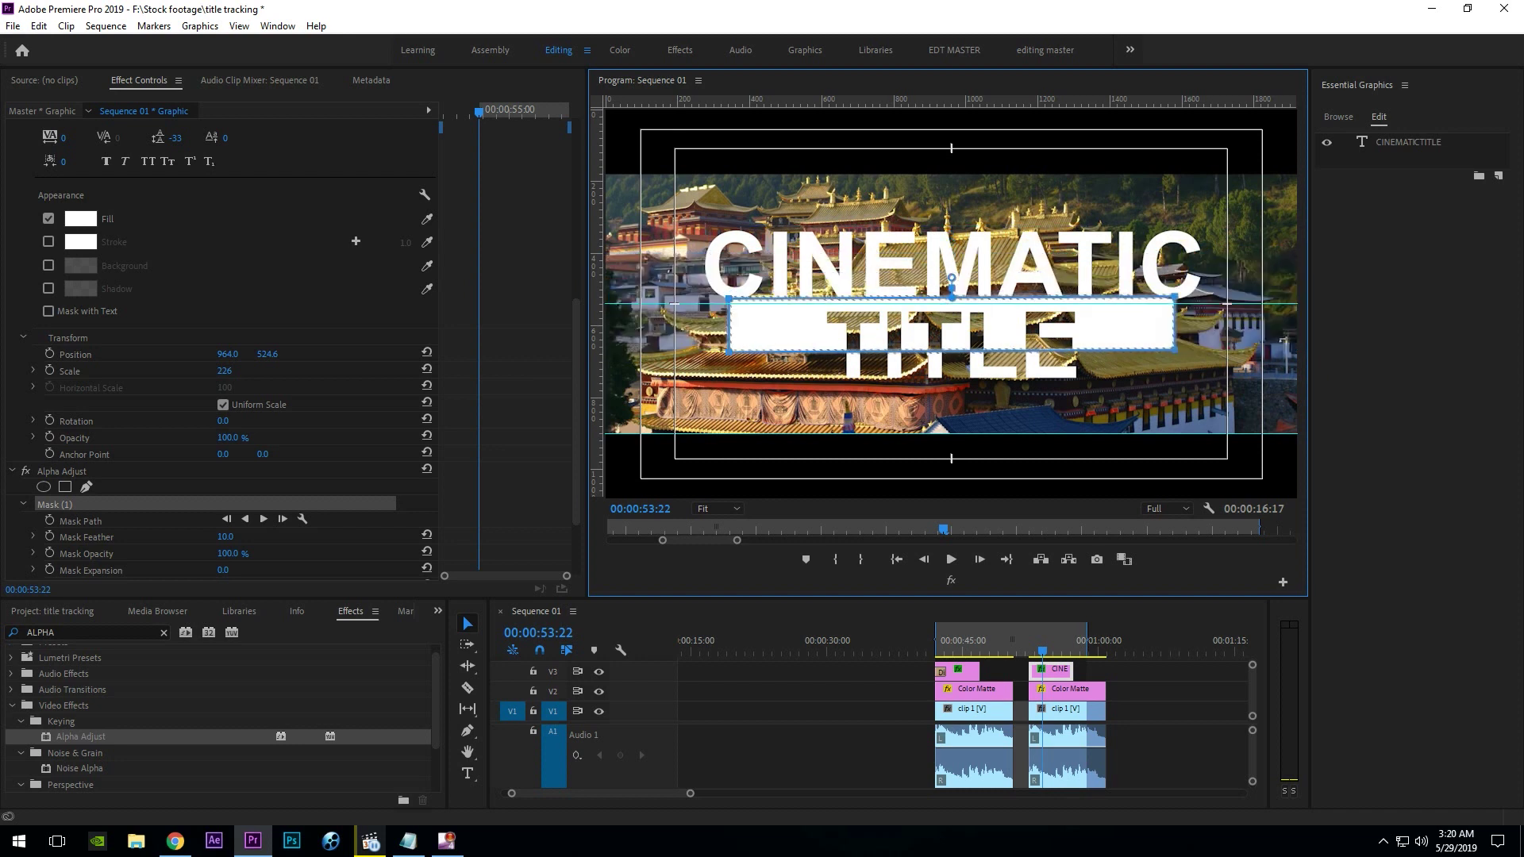
# Raise the mask's bottom edge into a thin strip and stretch it to the left frame edge.
pyautogui.moveTo(1175, 350)
pyautogui.mouseDown()
pyautogui.moveTo(1173, 311)
pyautogui.moveTo(1286, 309)
pyautogui.mouseUp()
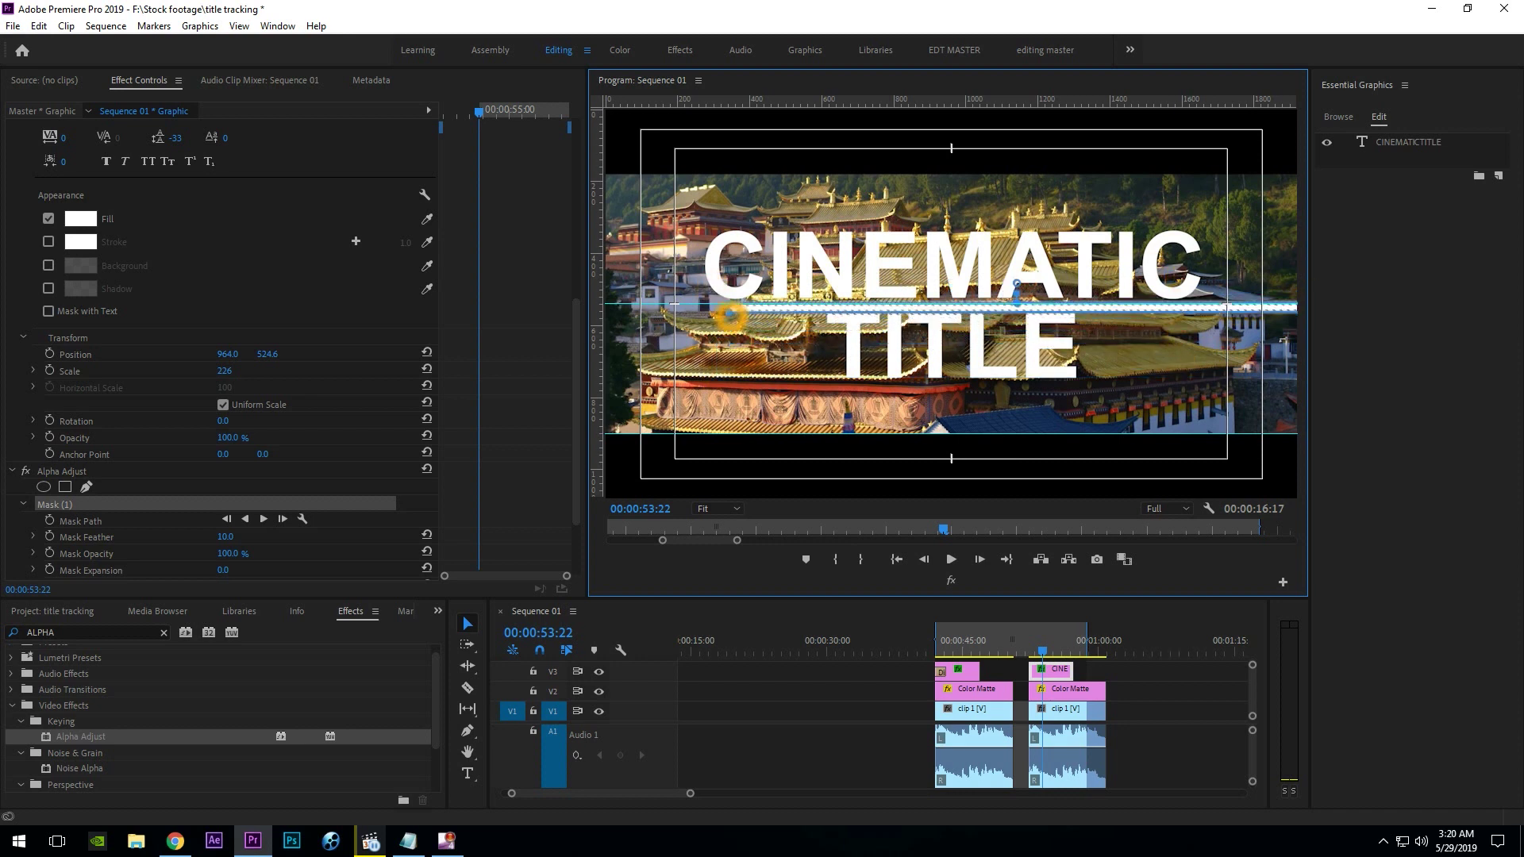
pyautogui.click(729, 312)
pyautogui.moveTo(729, 312); pyautogui.dragTo(607, 310)
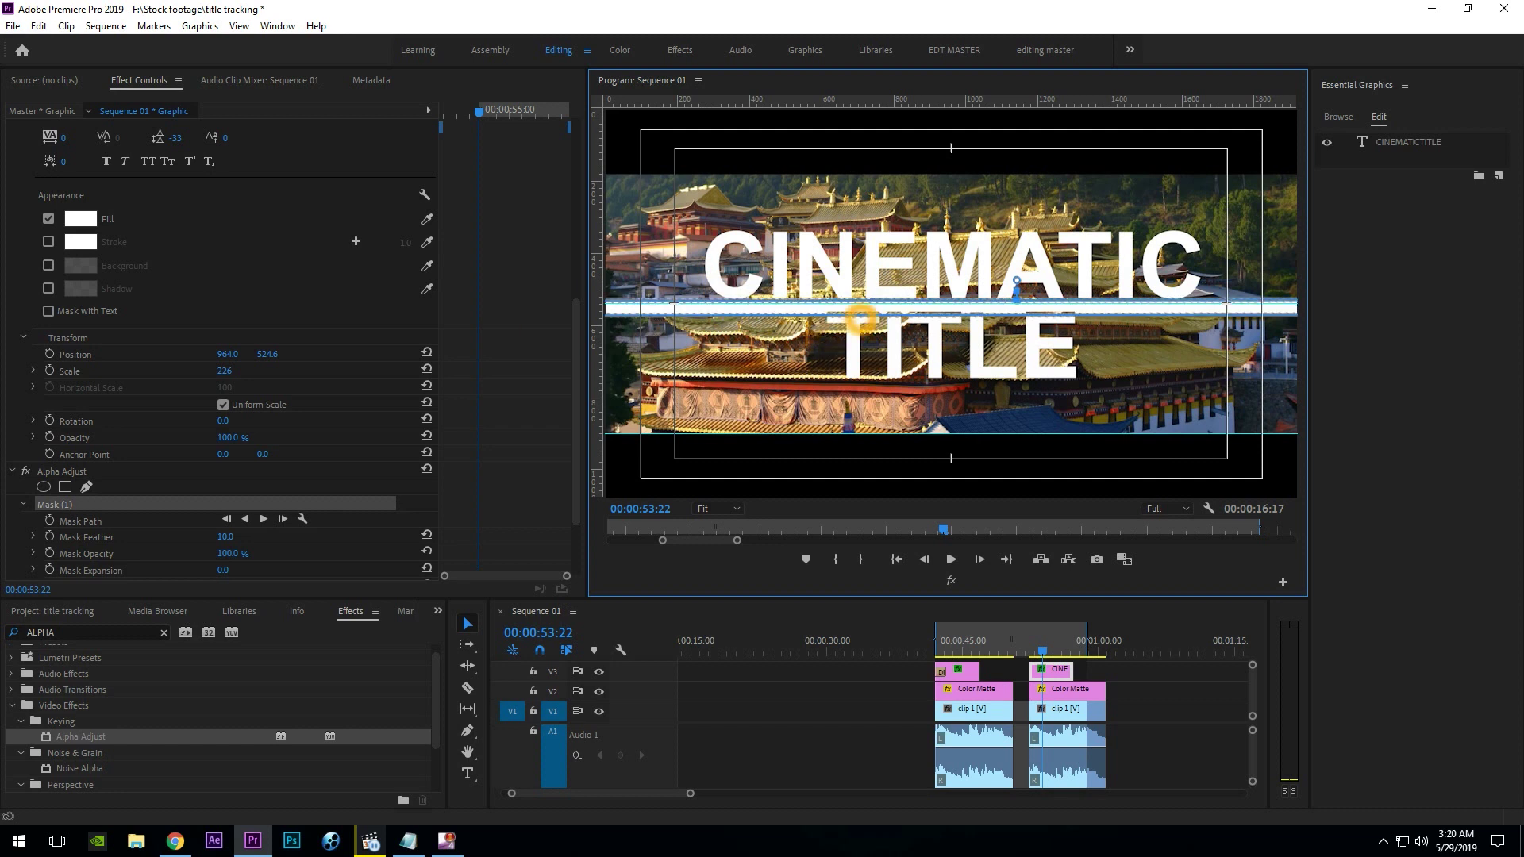
pyautogui.click(718, 509)
# Set the Program monitor zoom to 25% and switch over to the web browser.
pyautogui.click(719, 562)
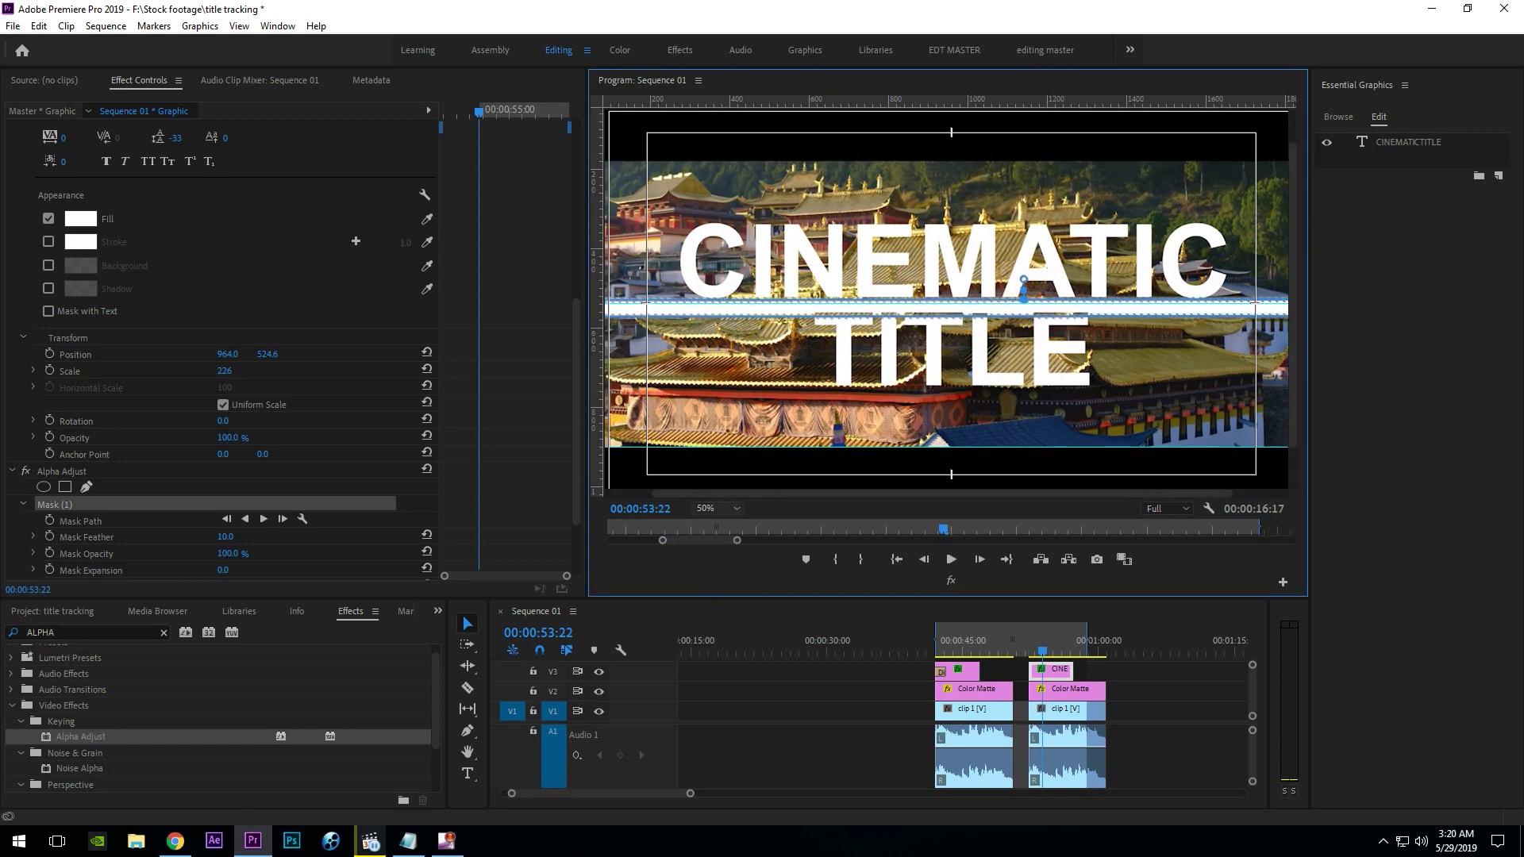
pyautogui.click(725, 310)
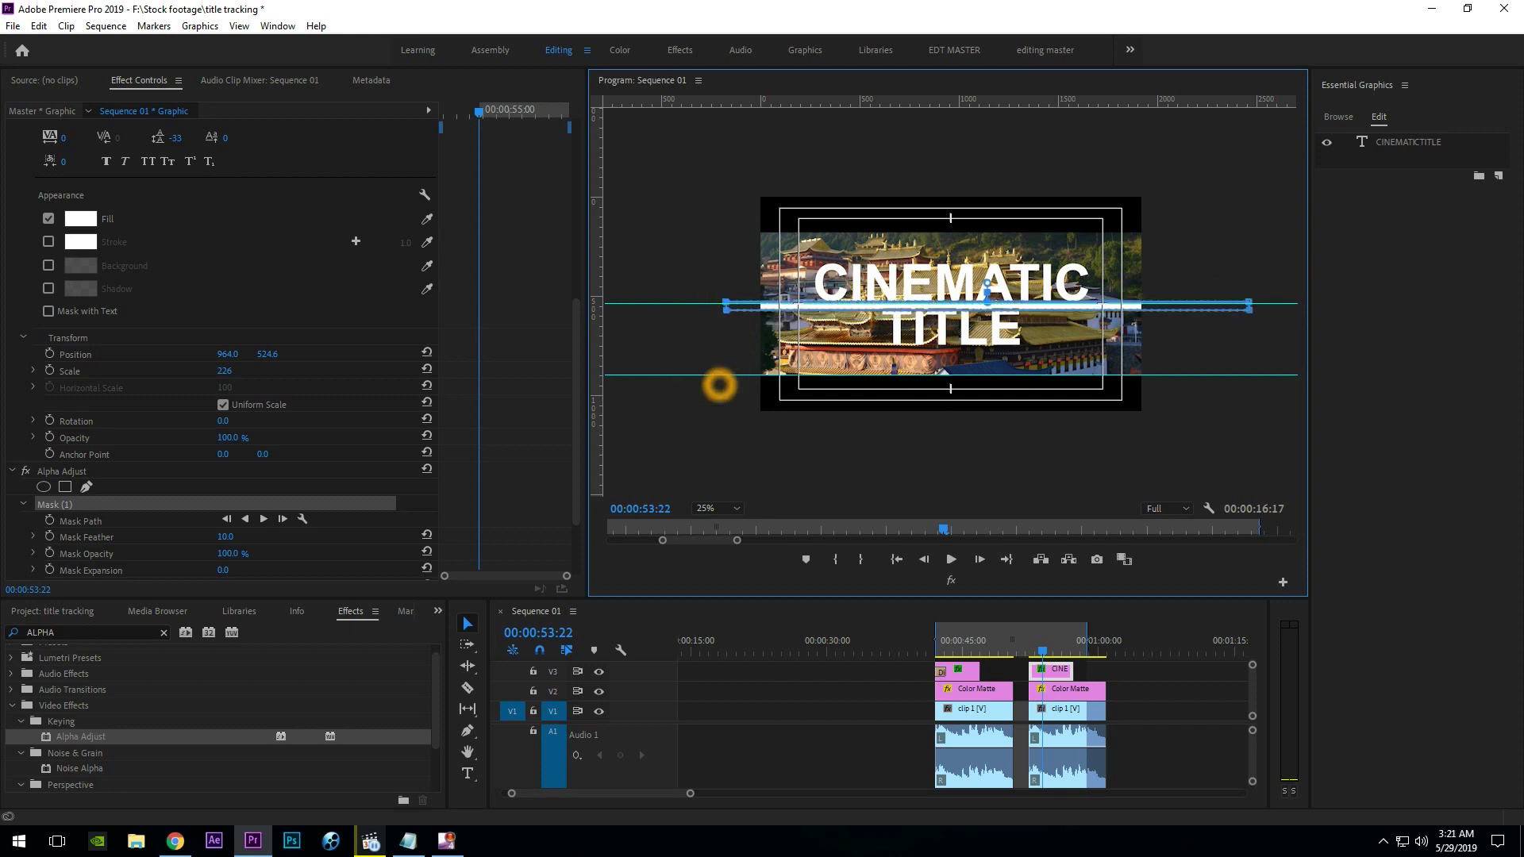
pyautogui.click(175, 841)
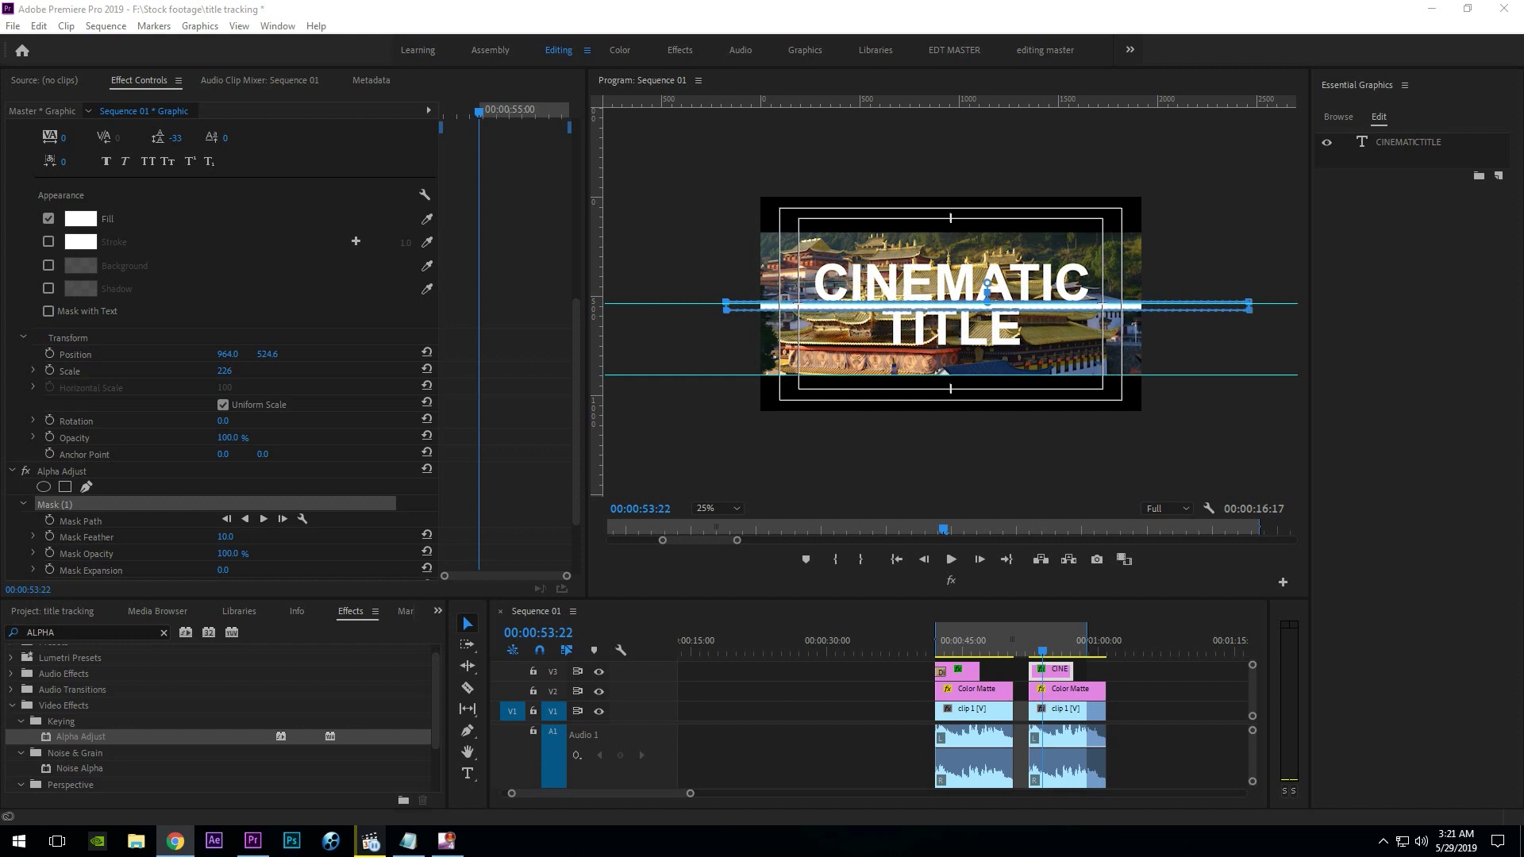
# Inspect the strip at 150% zoom, return to 25%, and marquee-select the second clip stack.
pyautogui.click(726, 509)
pyautogui.click(728, 627)
pyautogui.hscroll(3, 609, 300)
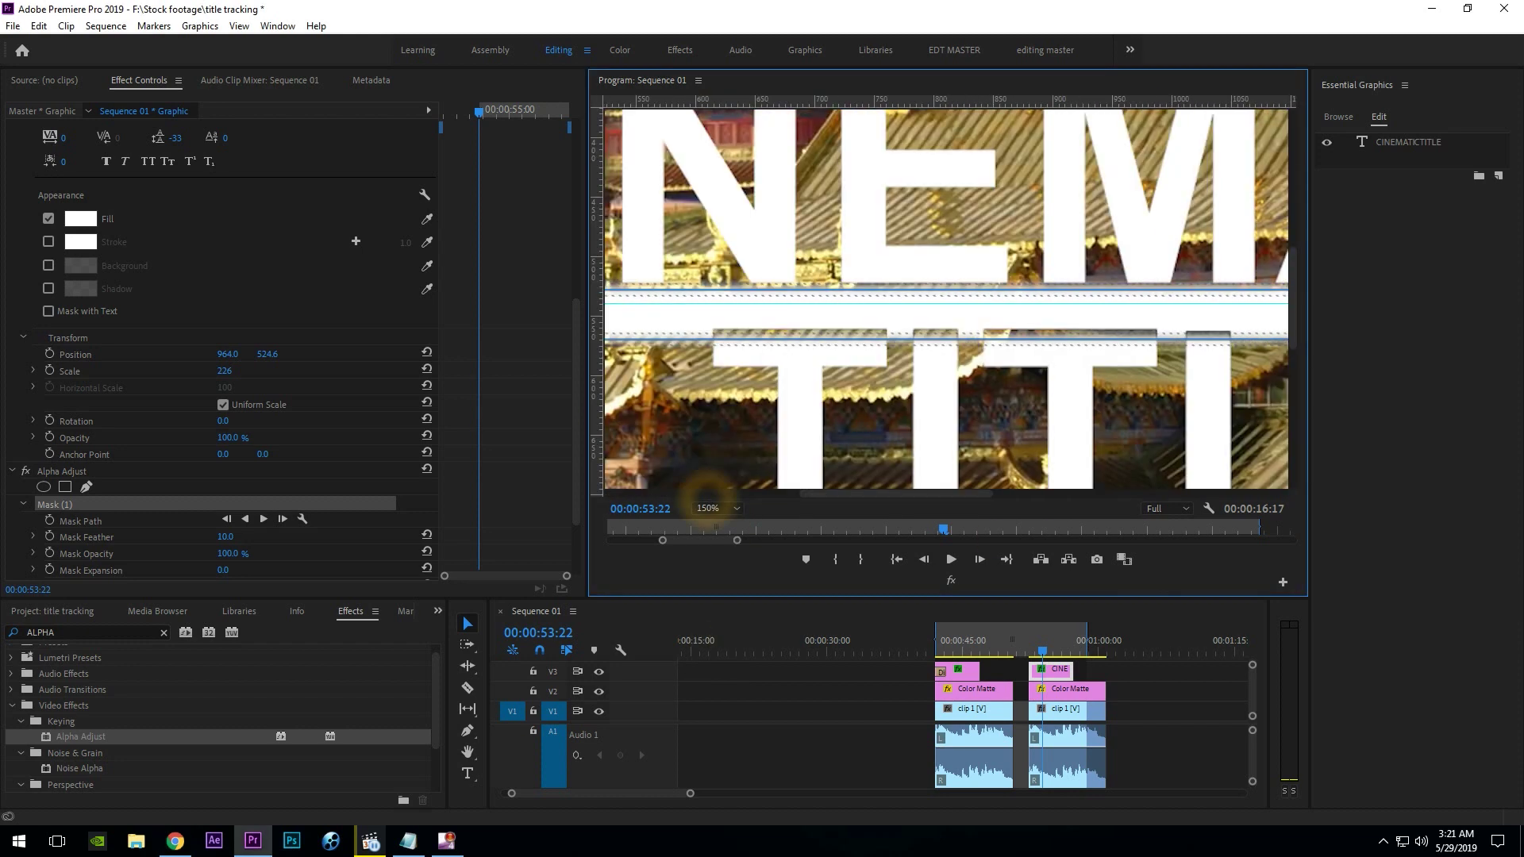
pyautogui.hscroll(-3, 610, 300)
pyautogui.hscroll(-3, 610, 300)
pyautogui.click(717, 508)
pyautogui.click(717, 562)
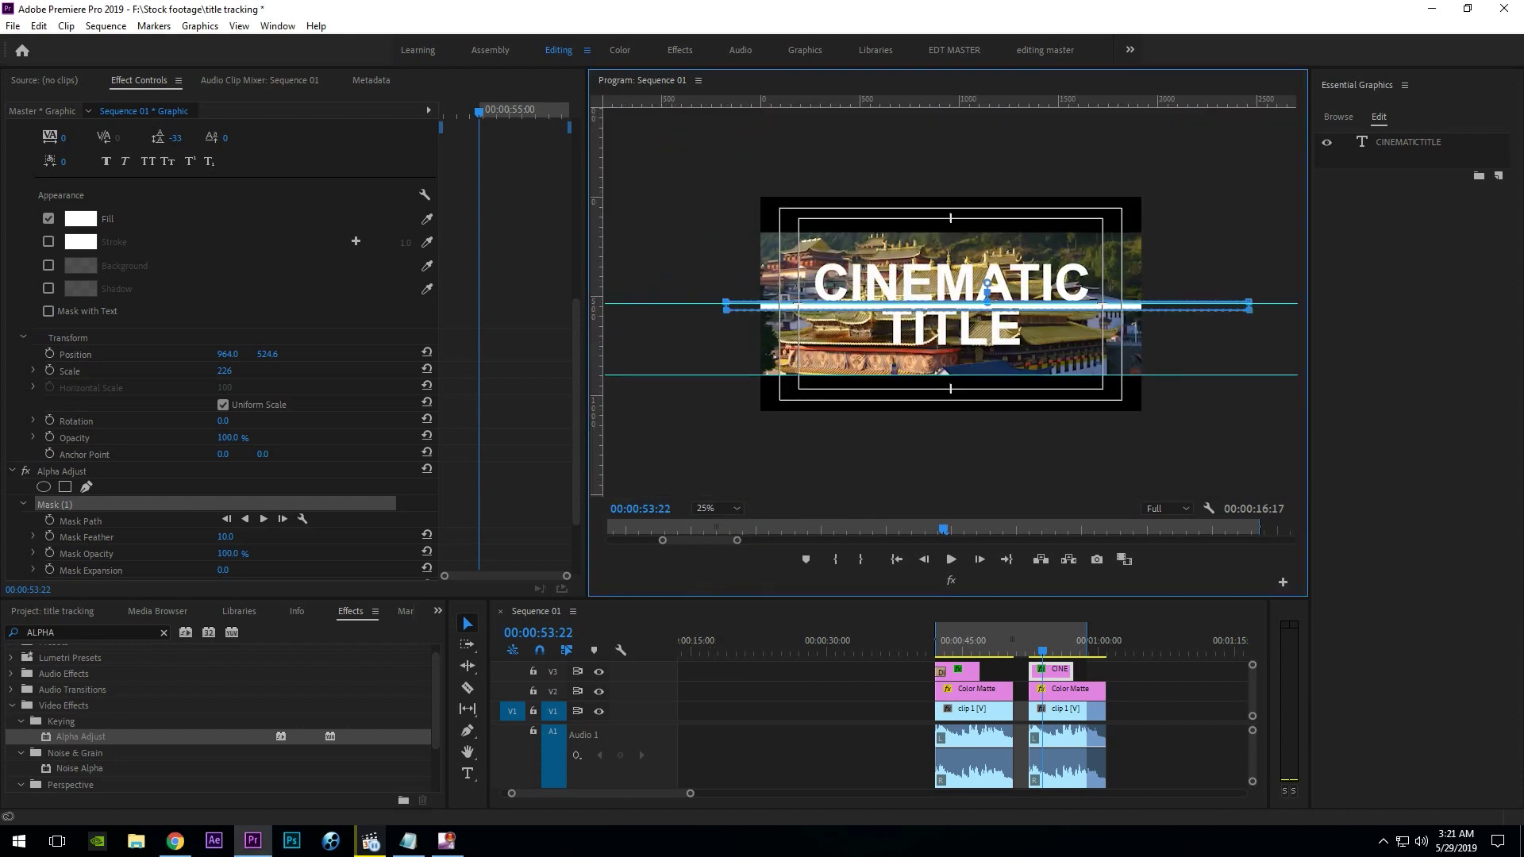
pyautogui.moveTo(1139, 670)
pyautogui.mouseDown()
pyautogui.moveTo(1076, 724)
pyautogui.moveTo(1089, 724)
pyautogui.mouseUp()
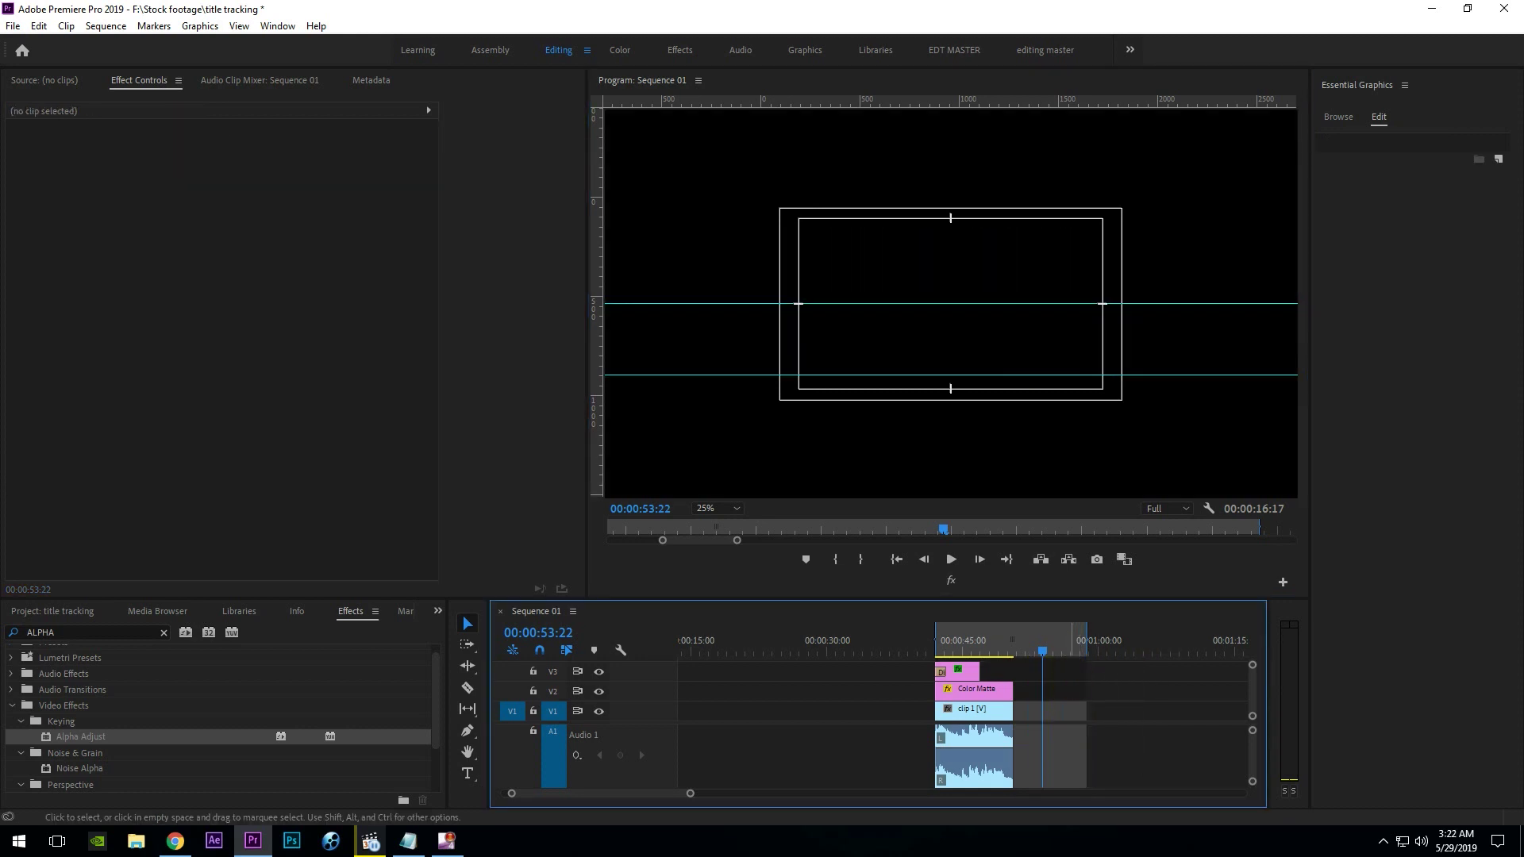
# Tick Mask Only on the second V3 graphic's Alpha Adjust and check the reveal near 00:00:56:17.
pyautogui.click(1061, 672)
pyautogui.scroll(-10, 572, 443)
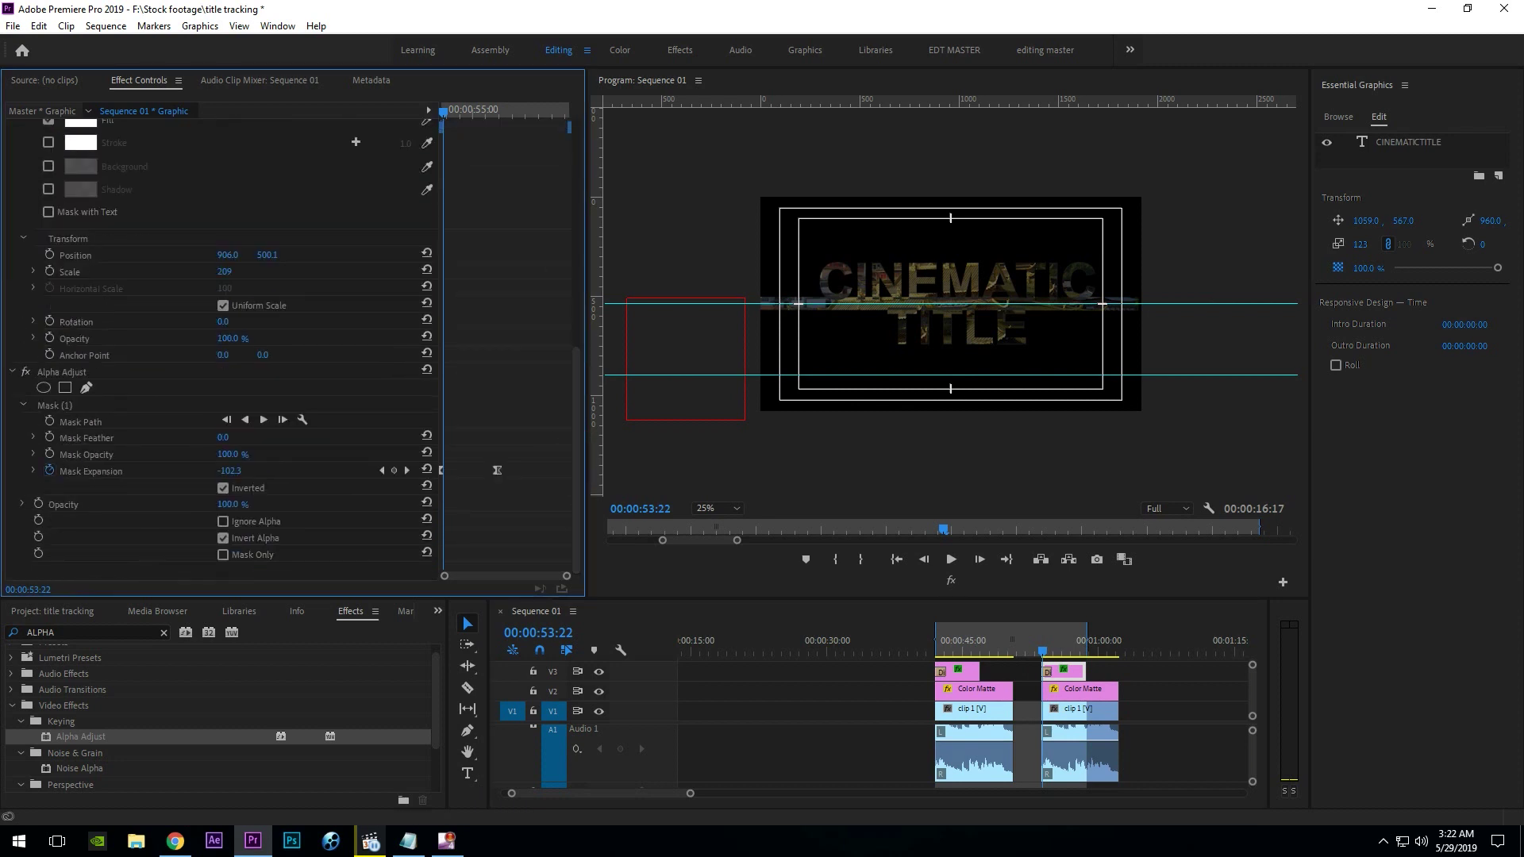
pyautogui.click(223, 554)
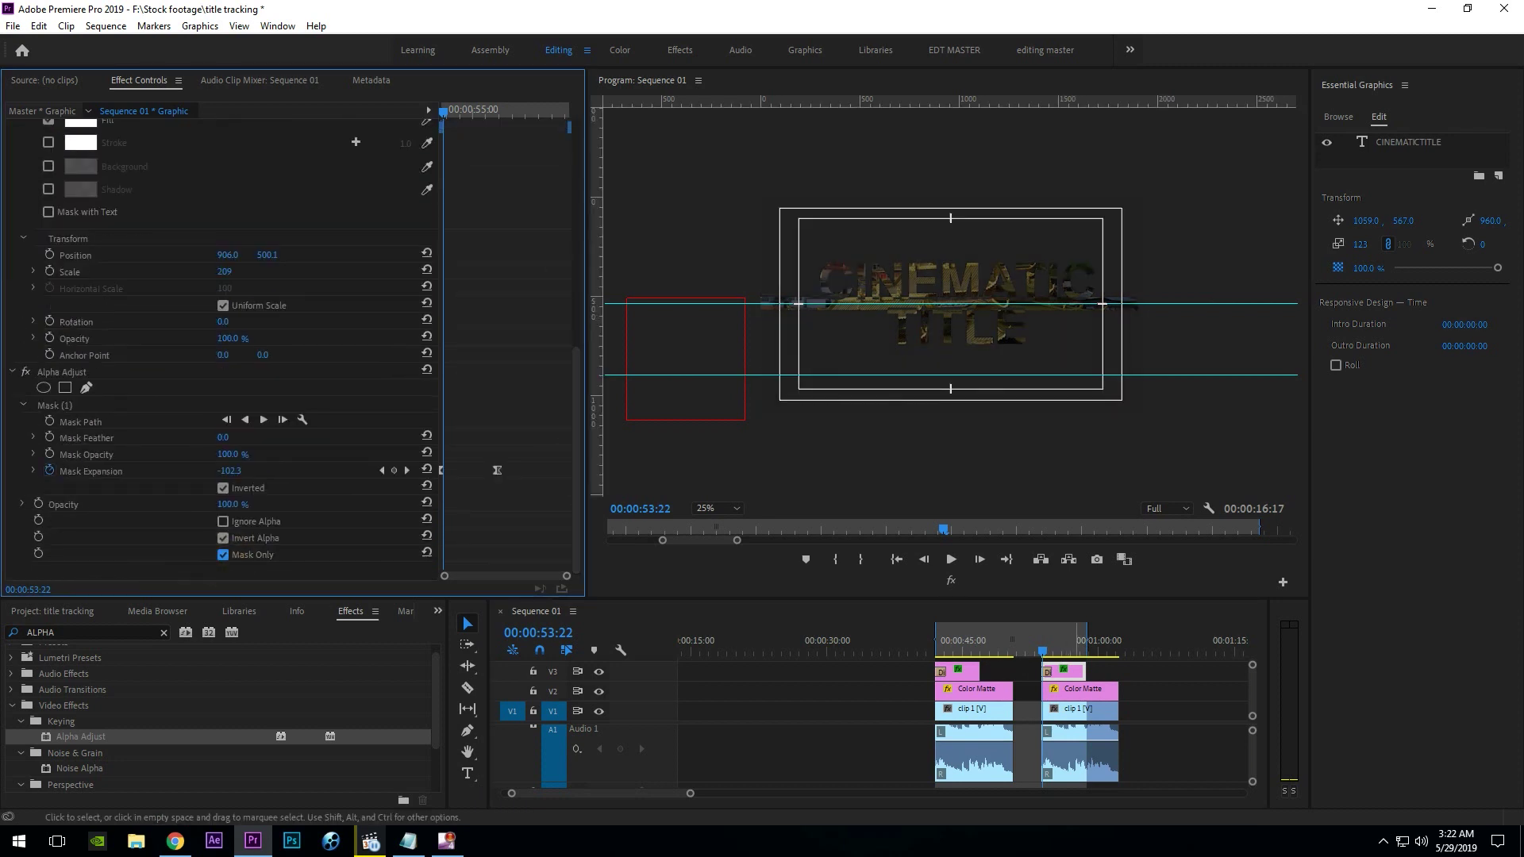
pyautogui.click(1068, 640)
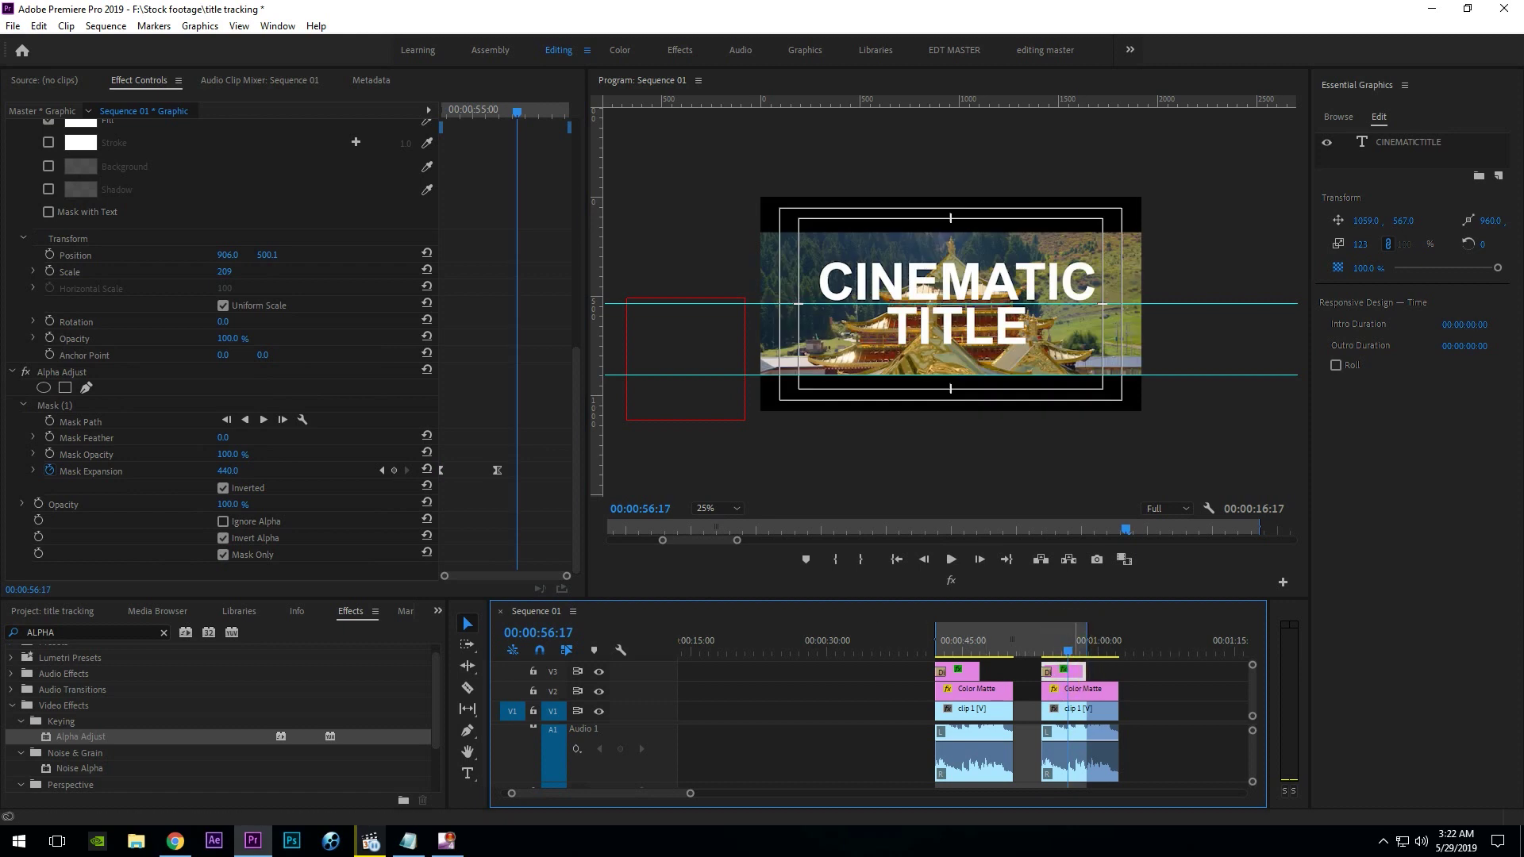
pyautogui.click(1062, 645)
pyautogui.click(1055, 645)
# Clear the Dip to Black transition from the second title clip.
pyautogui.click(1048, 672)
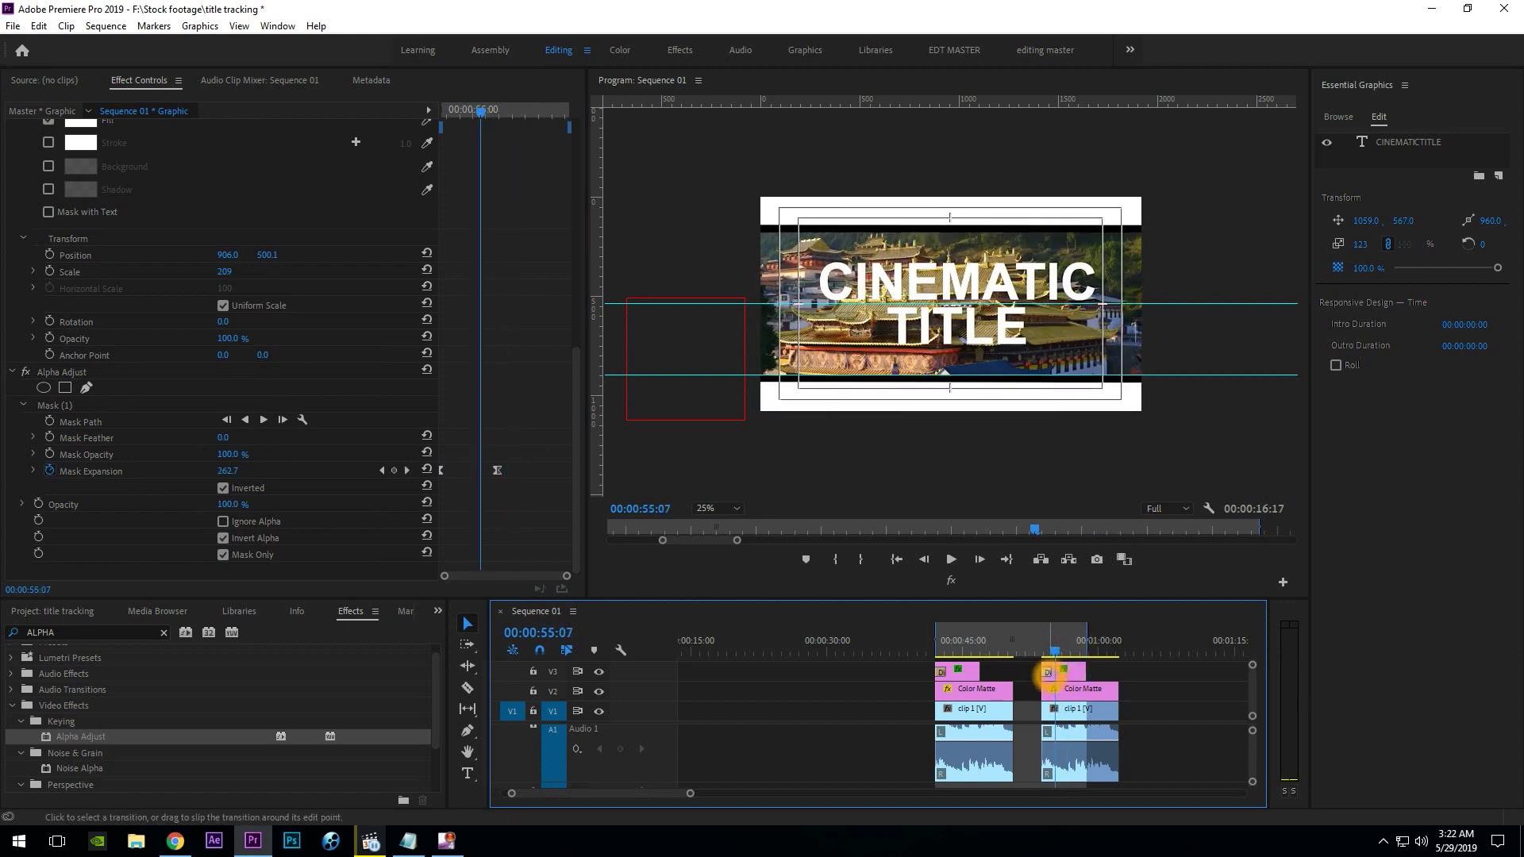
pyautogui.rightClick(1048, 673)
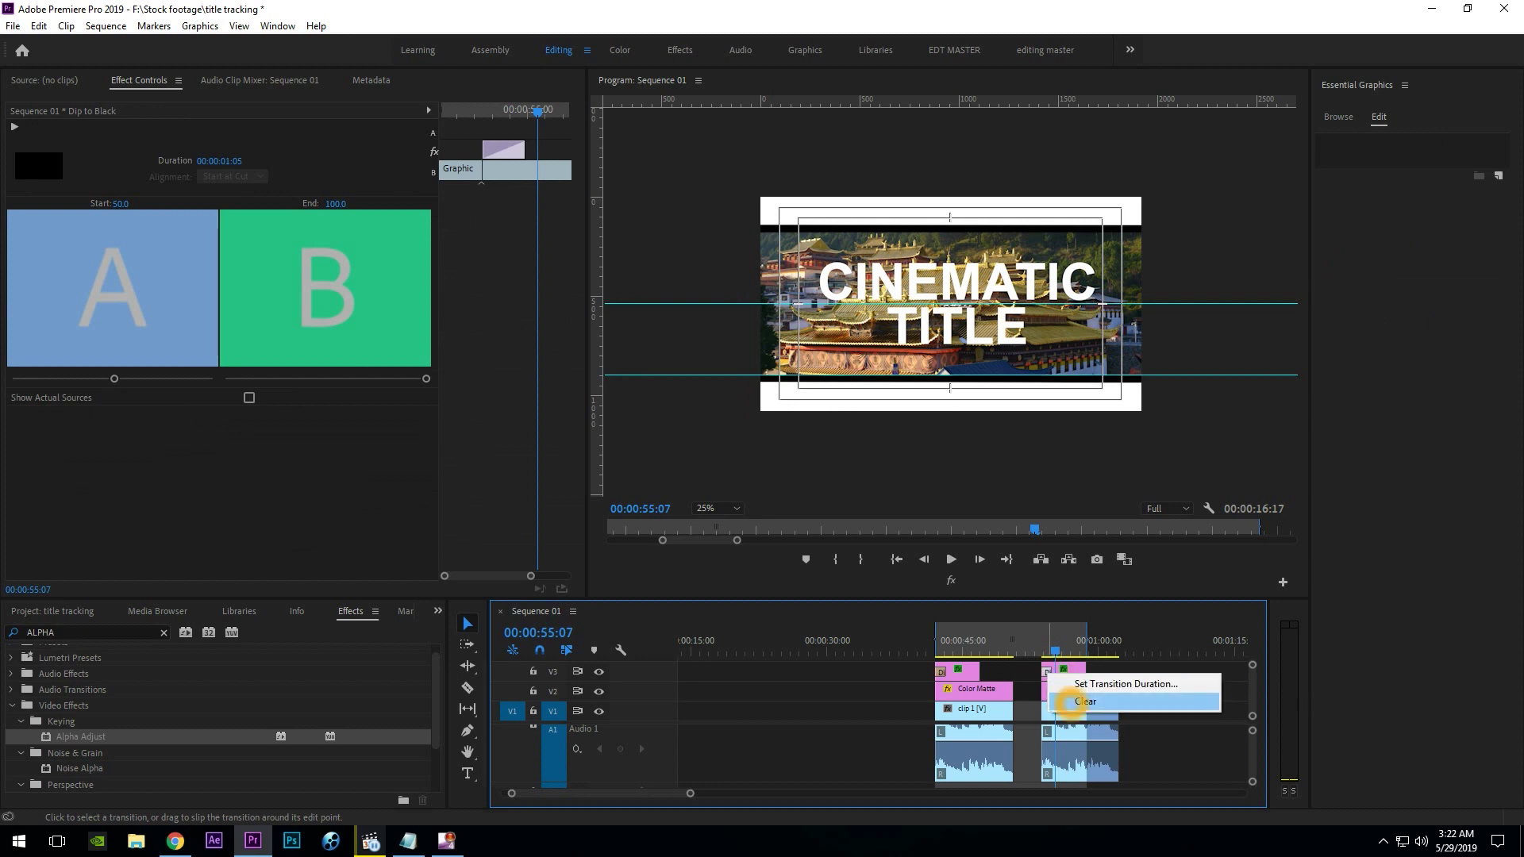
pyautogui.click(1088, 702)
# Apply a Dip to White transition at the CINE clip's start, with Start set to 50.
pyautogui.click(94, 635)
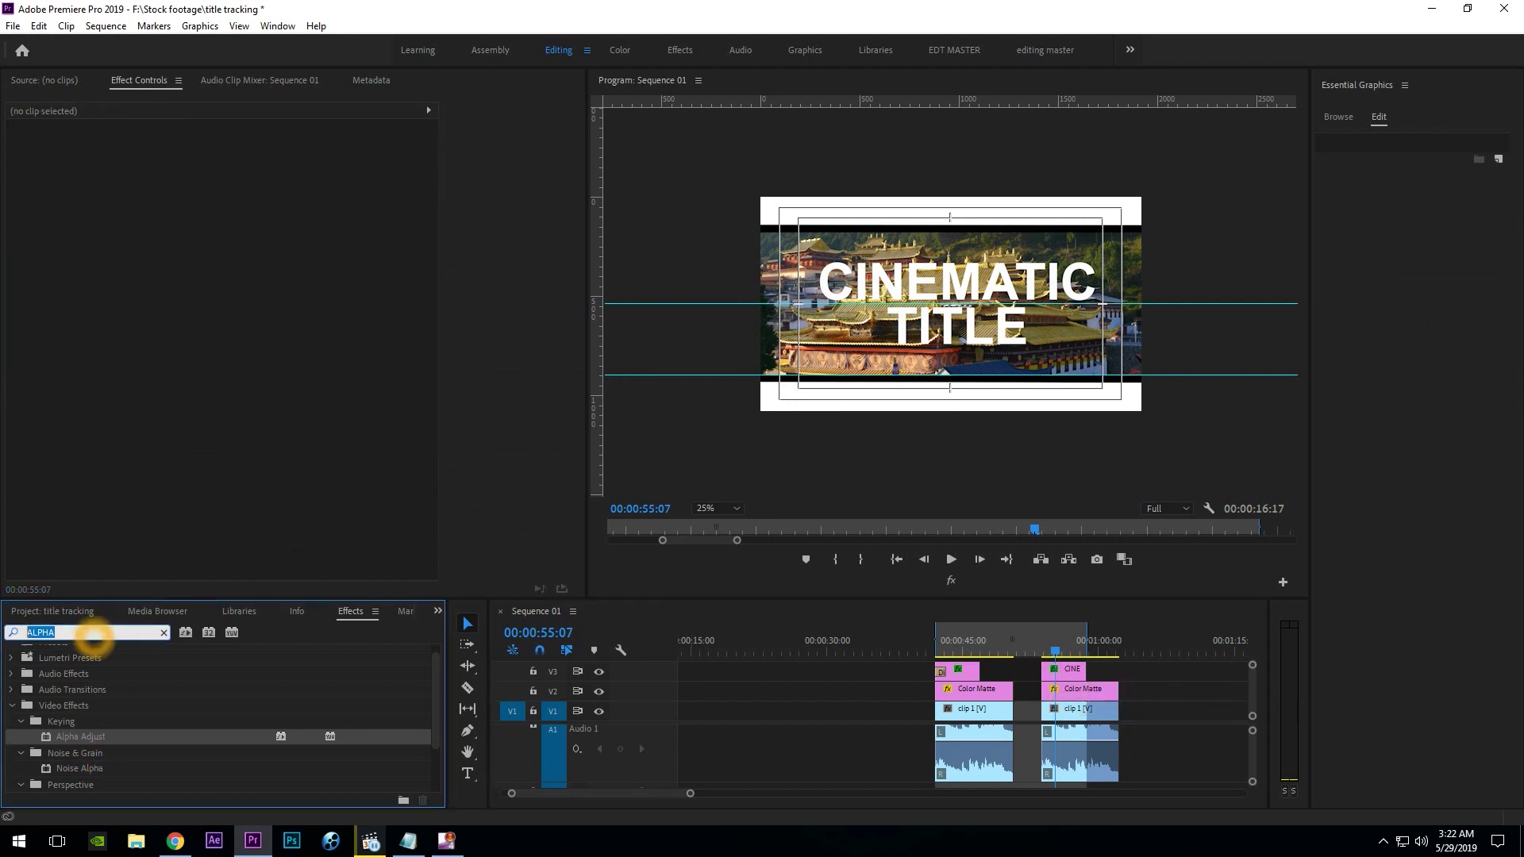
pyautogui.write('DISS')
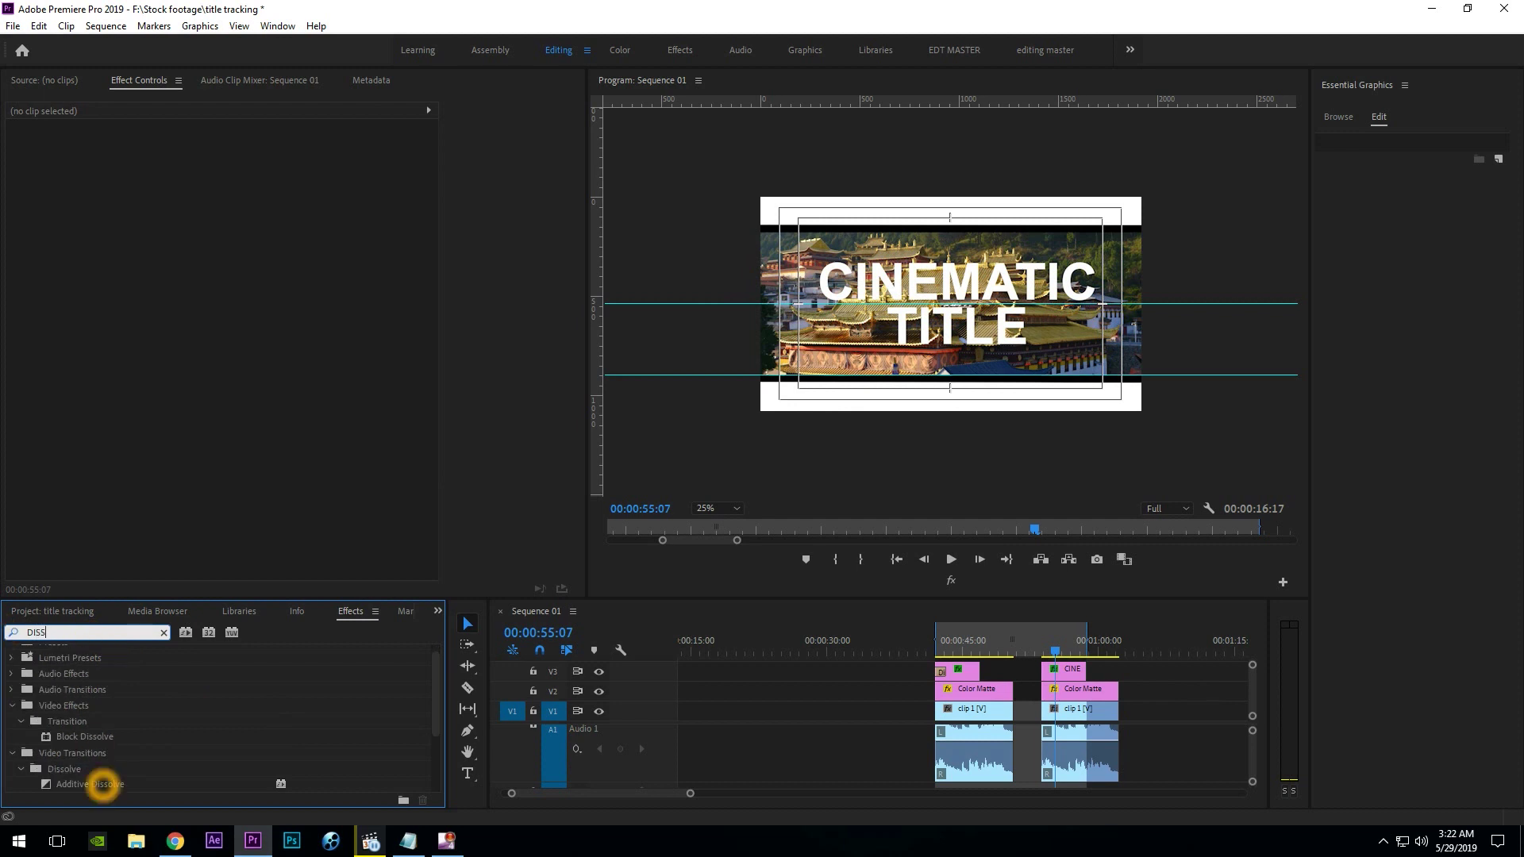
pyautogui.scroll(-3, 104, 774)
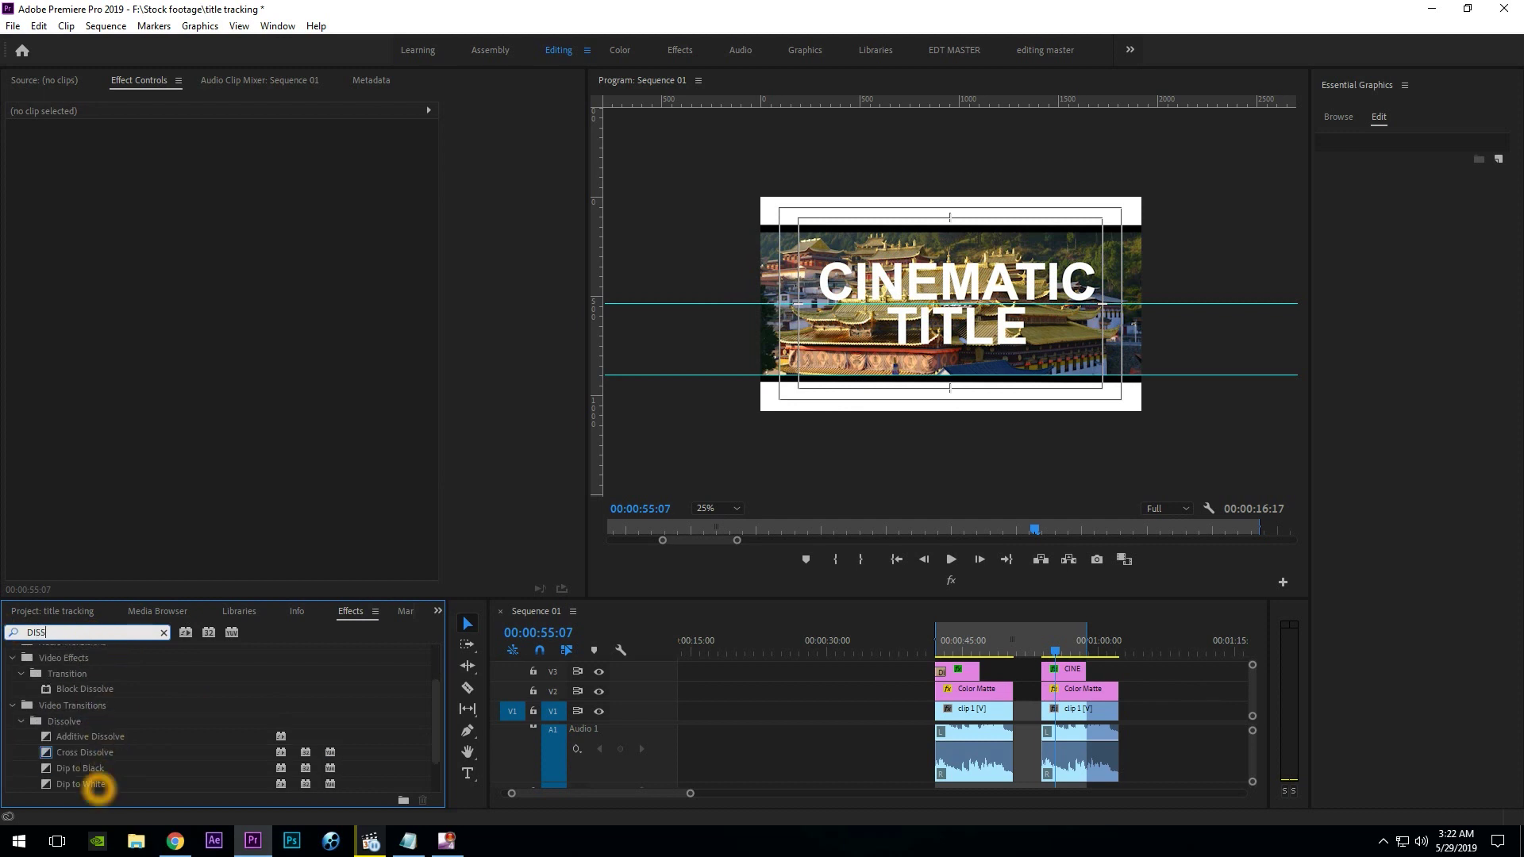
pyautogui.moveTo(98, 786); pyautogui.dragTo(1048, 671)
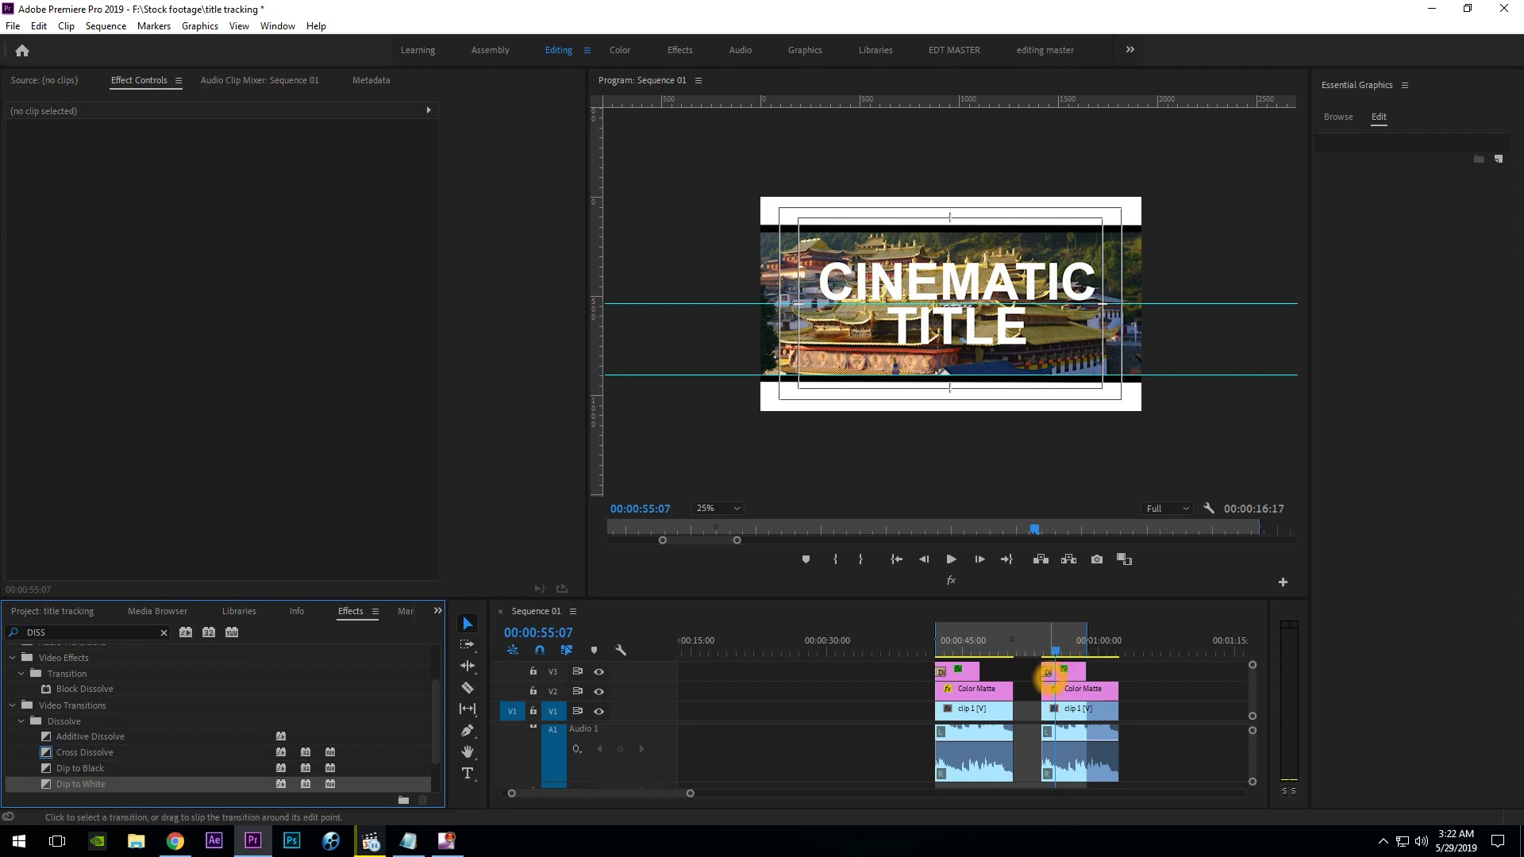
pyautogui.click(1048, 672)
pyautogui.click(122, 203)
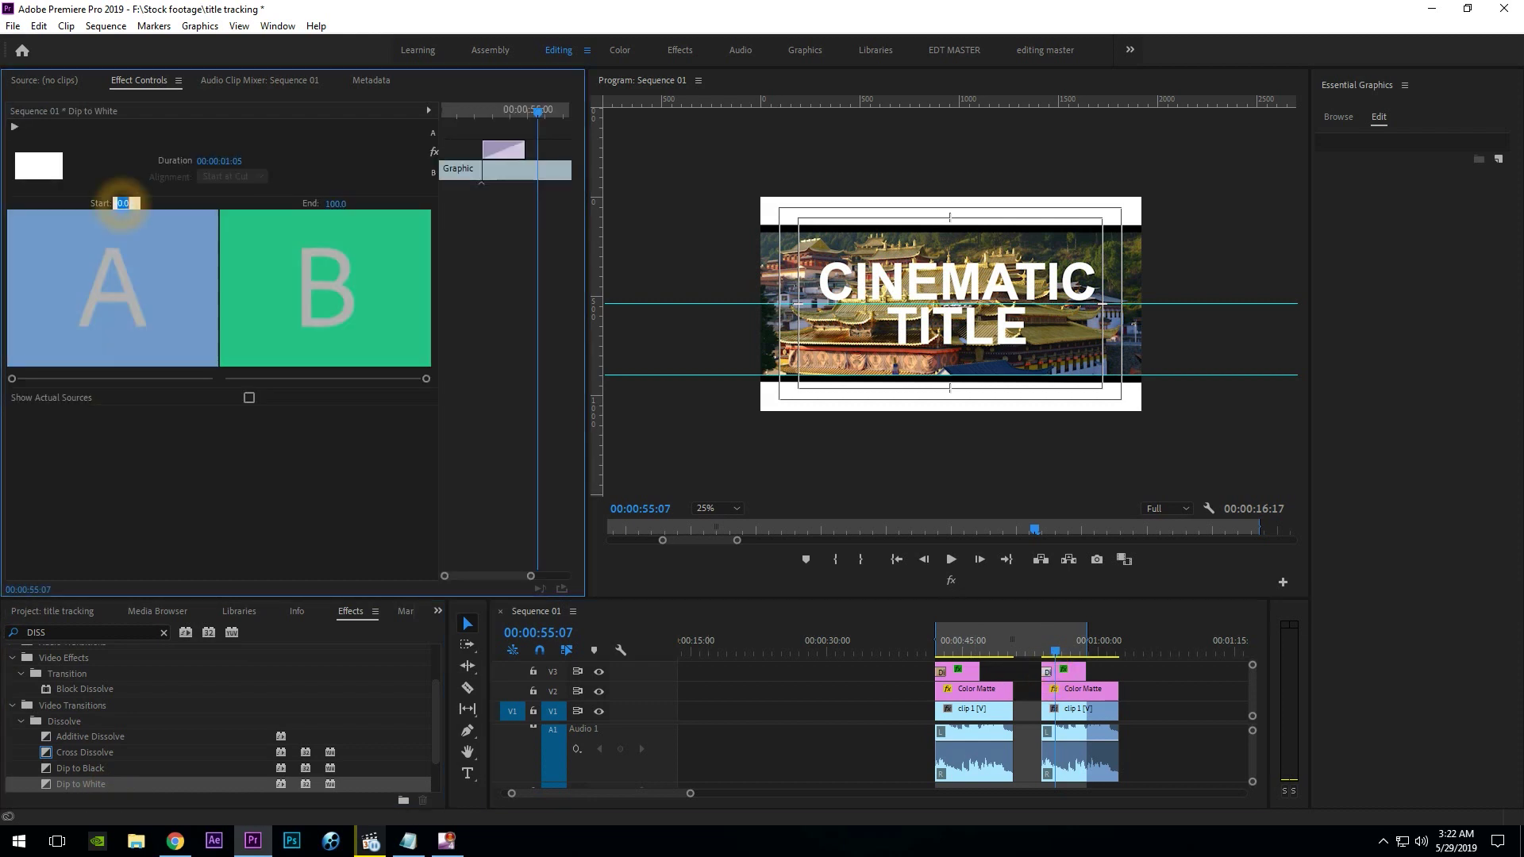
pyautogui.write('0')
pyautogui.click(301, 500)
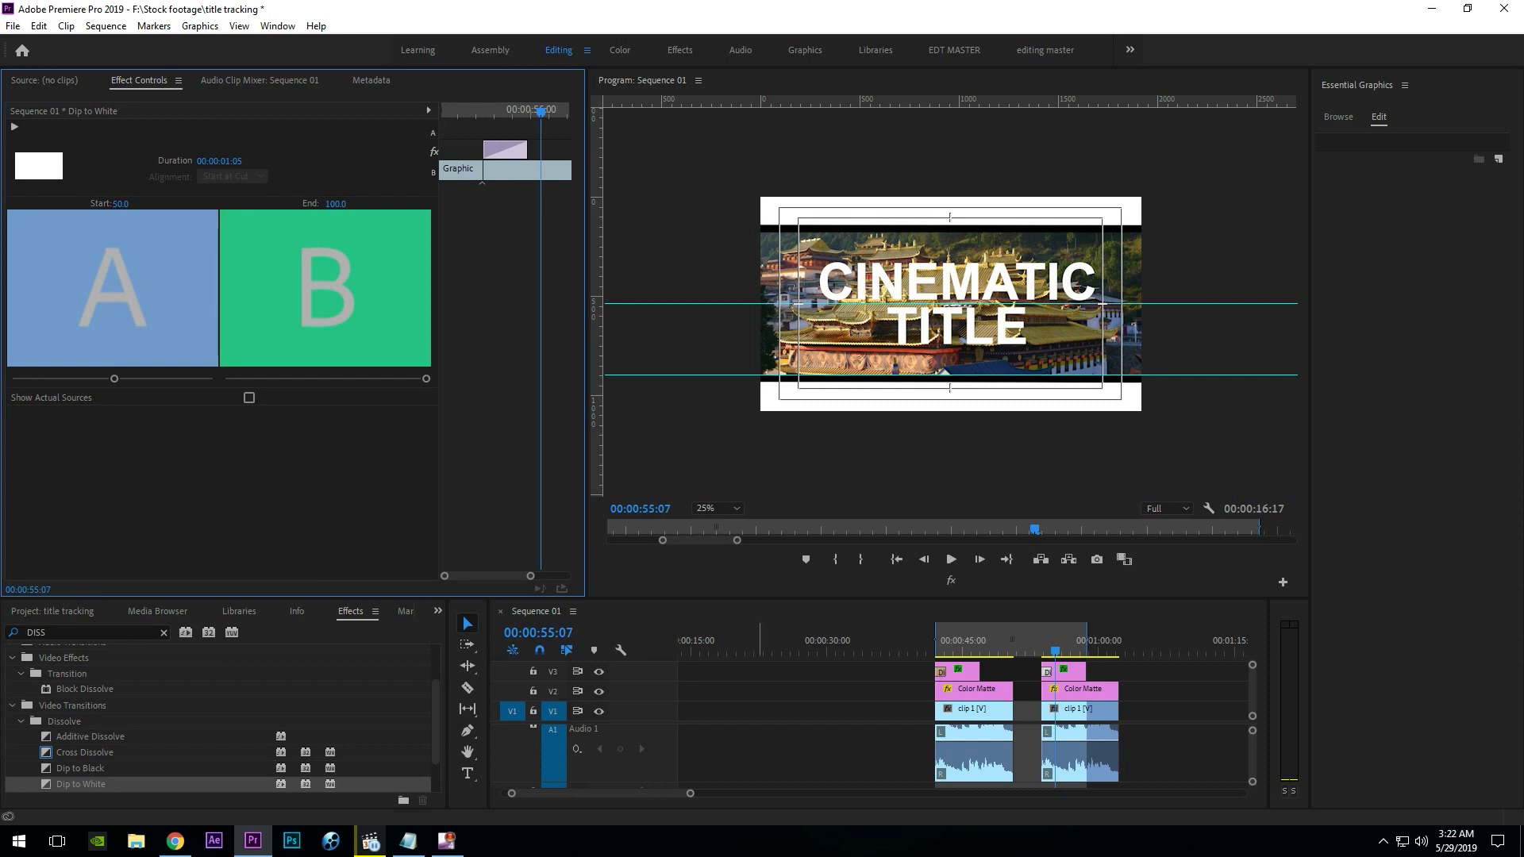
pyautogui.moveTo(1061, 655); pyautogui.dragTo(1062, 651)
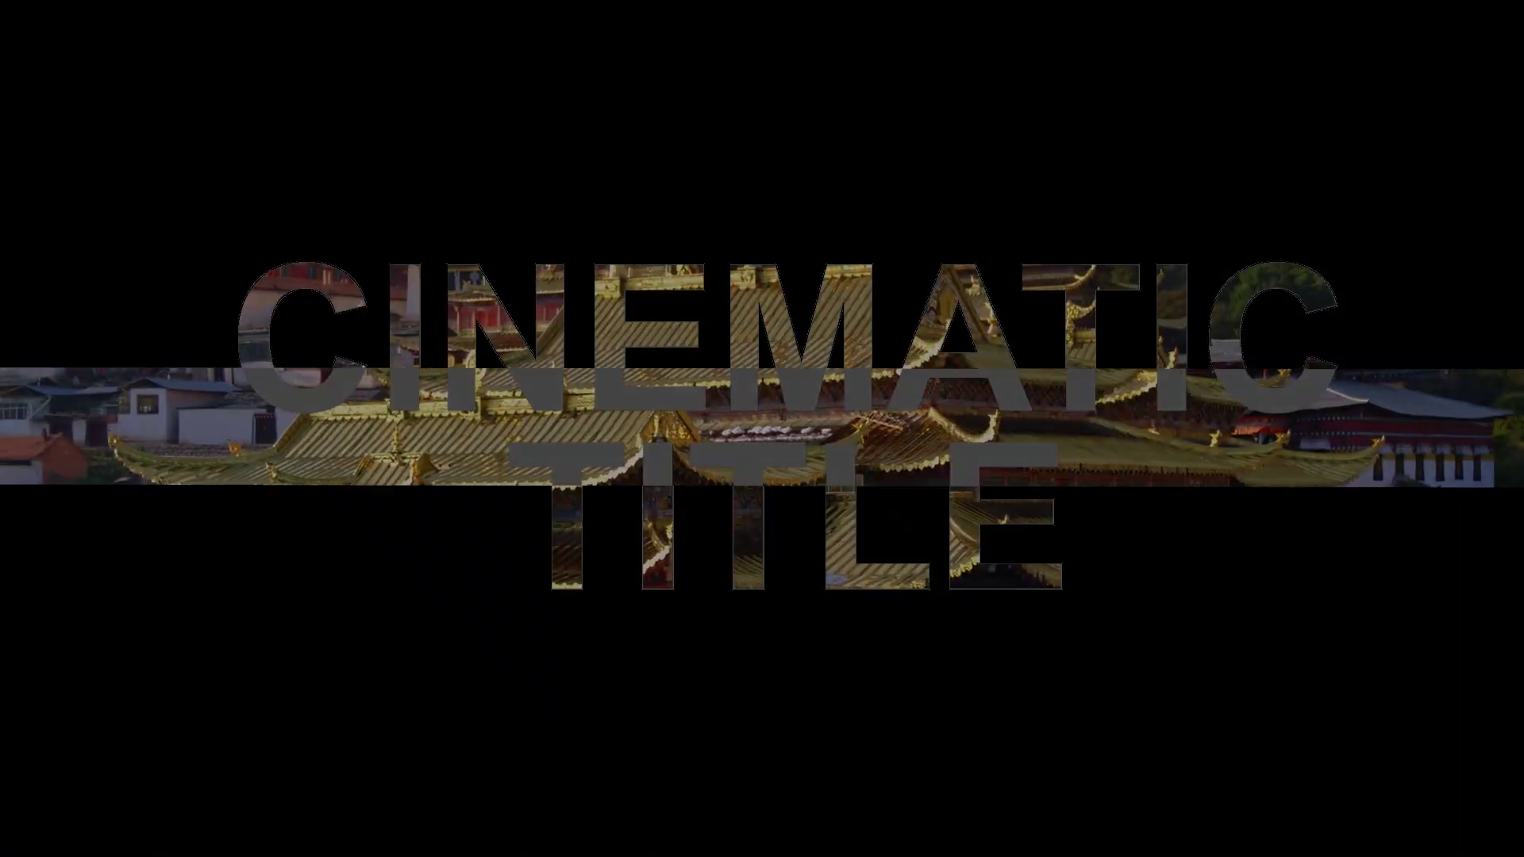